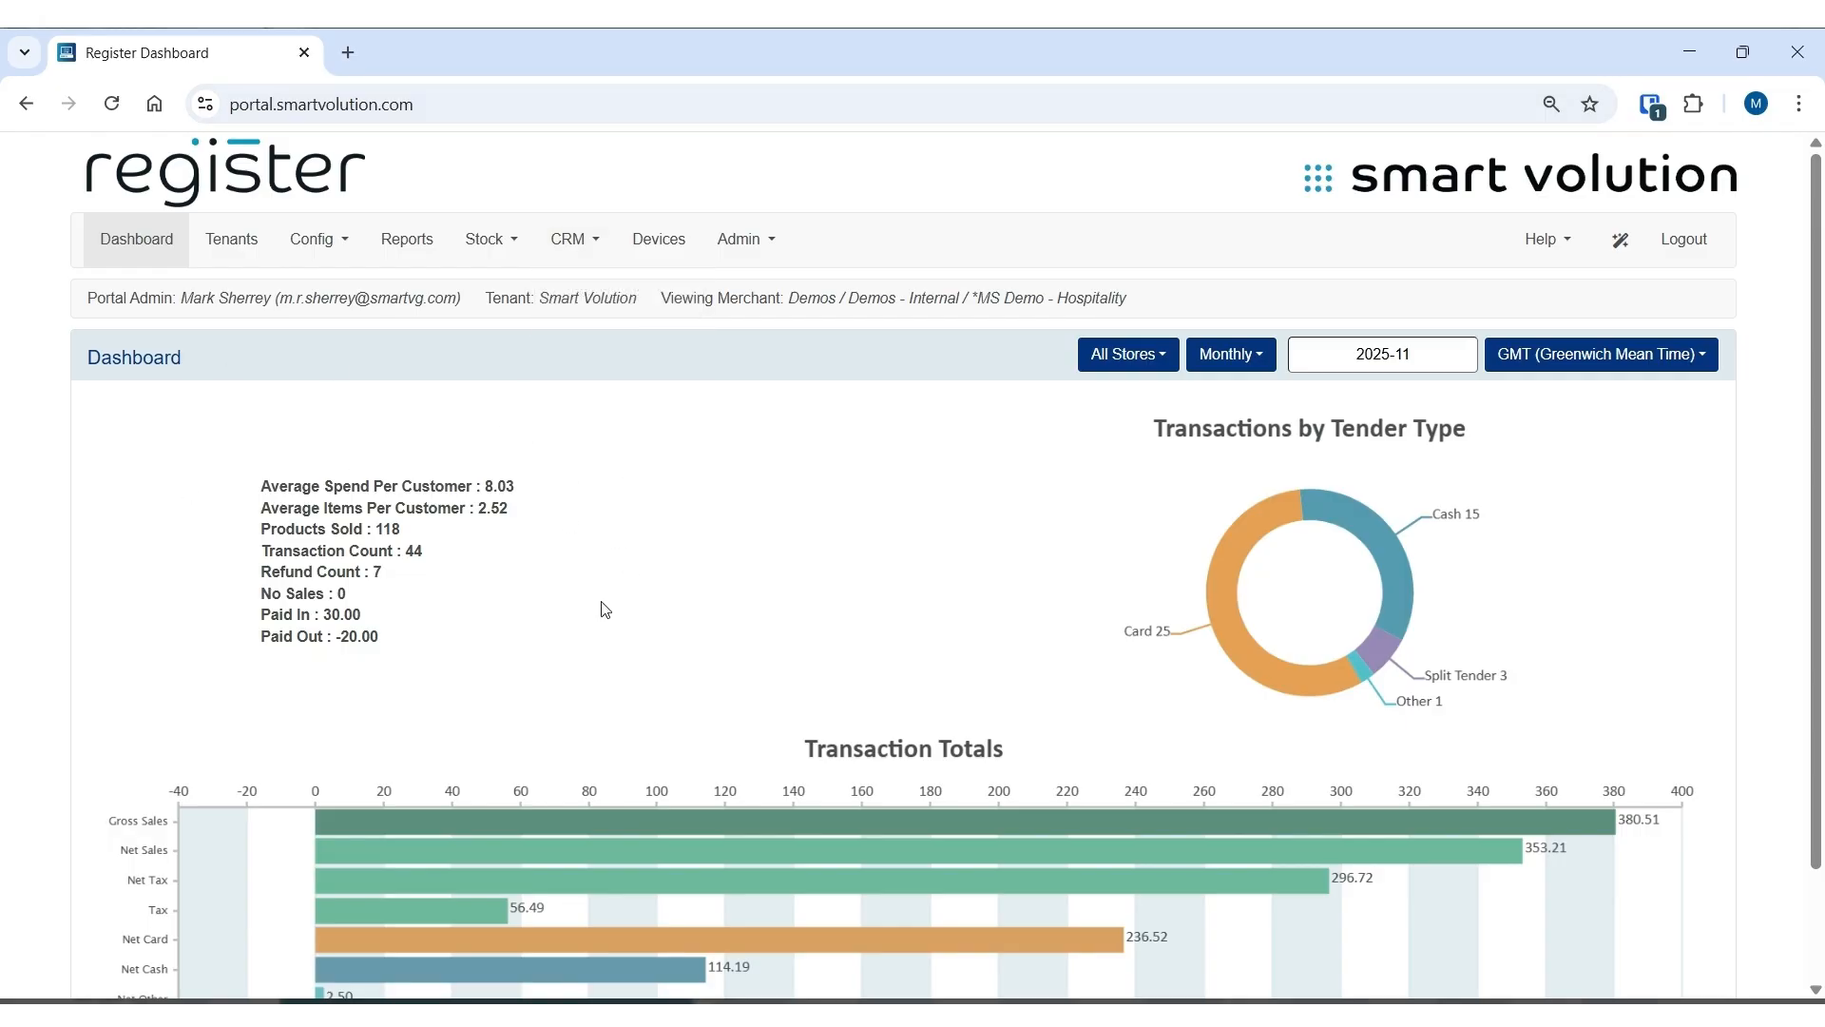
# View the reporting period options available for the dashboard without changing the selected period.
pyautogui.moveTo(306, 257)
pyautogui.click(1232, 364)
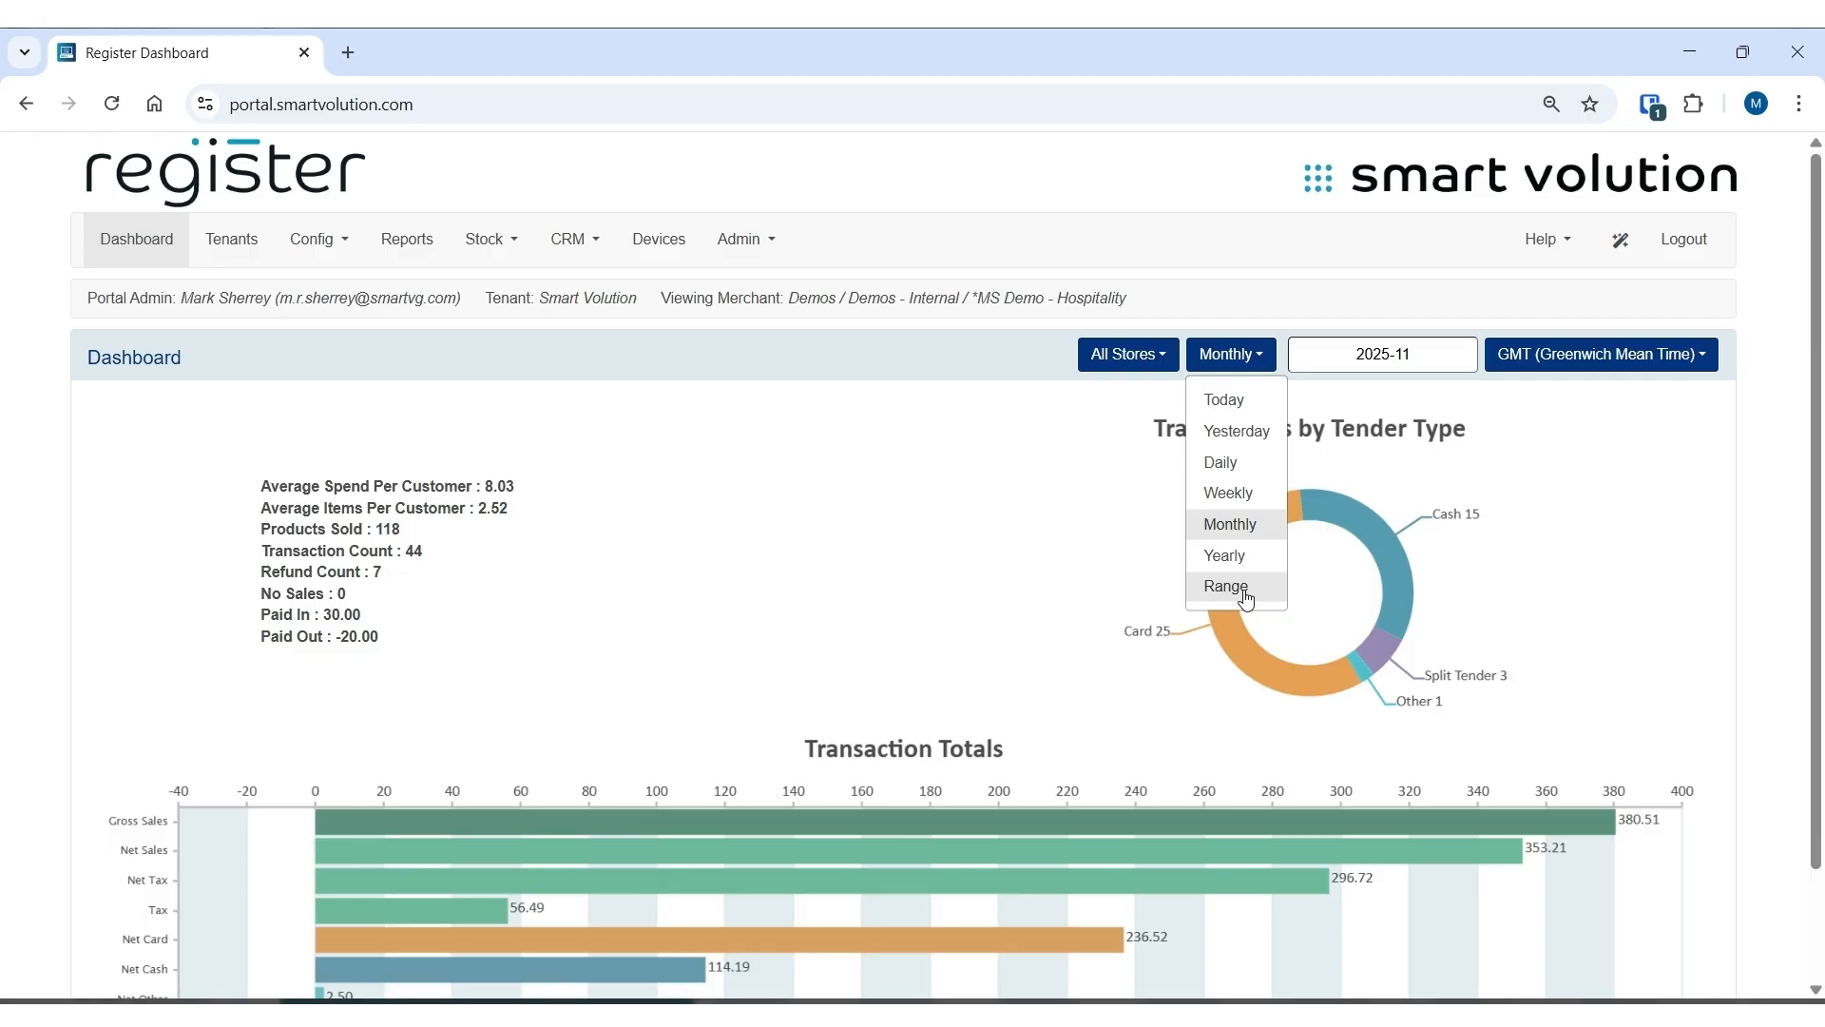
pyautogui.click(843, 497)
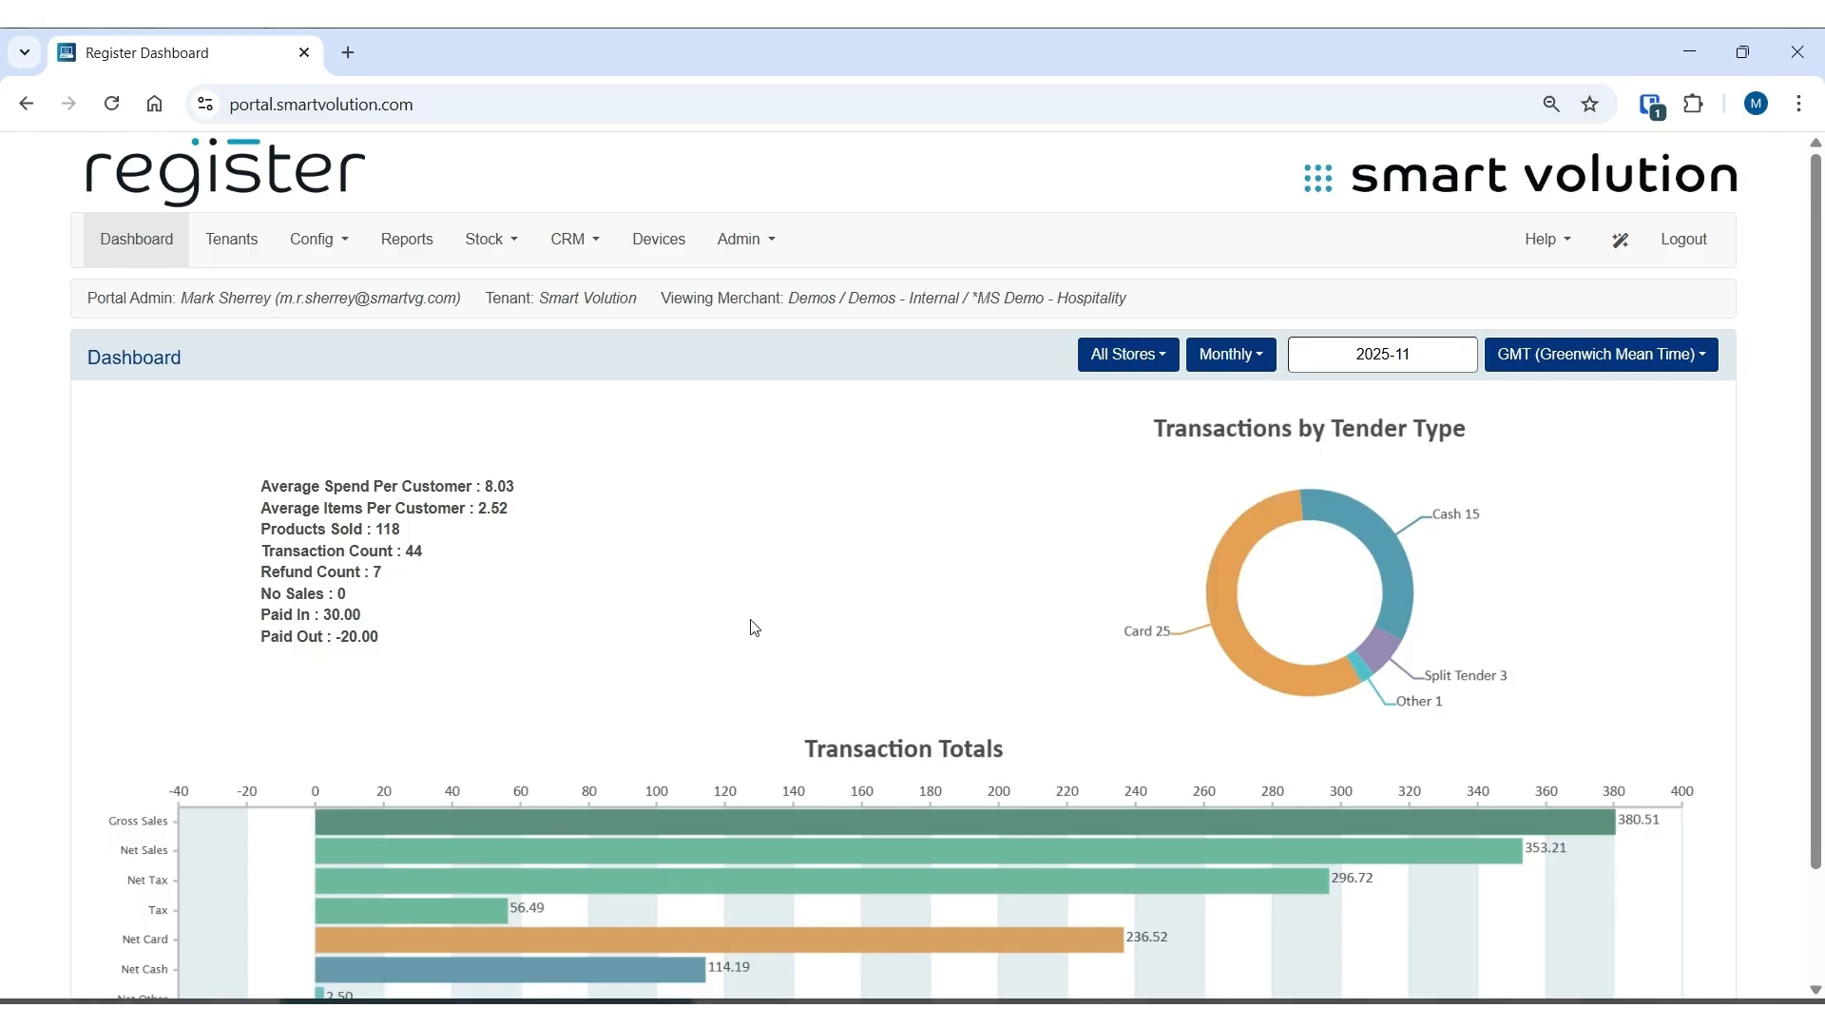
# Review the dashboard's summary figures for products sold, transactions, refunds, no sales, paid in and paid out.
pyautogui.scroll(-1, 755, 627)
pyautogui.scroll(-2, 755, 628)
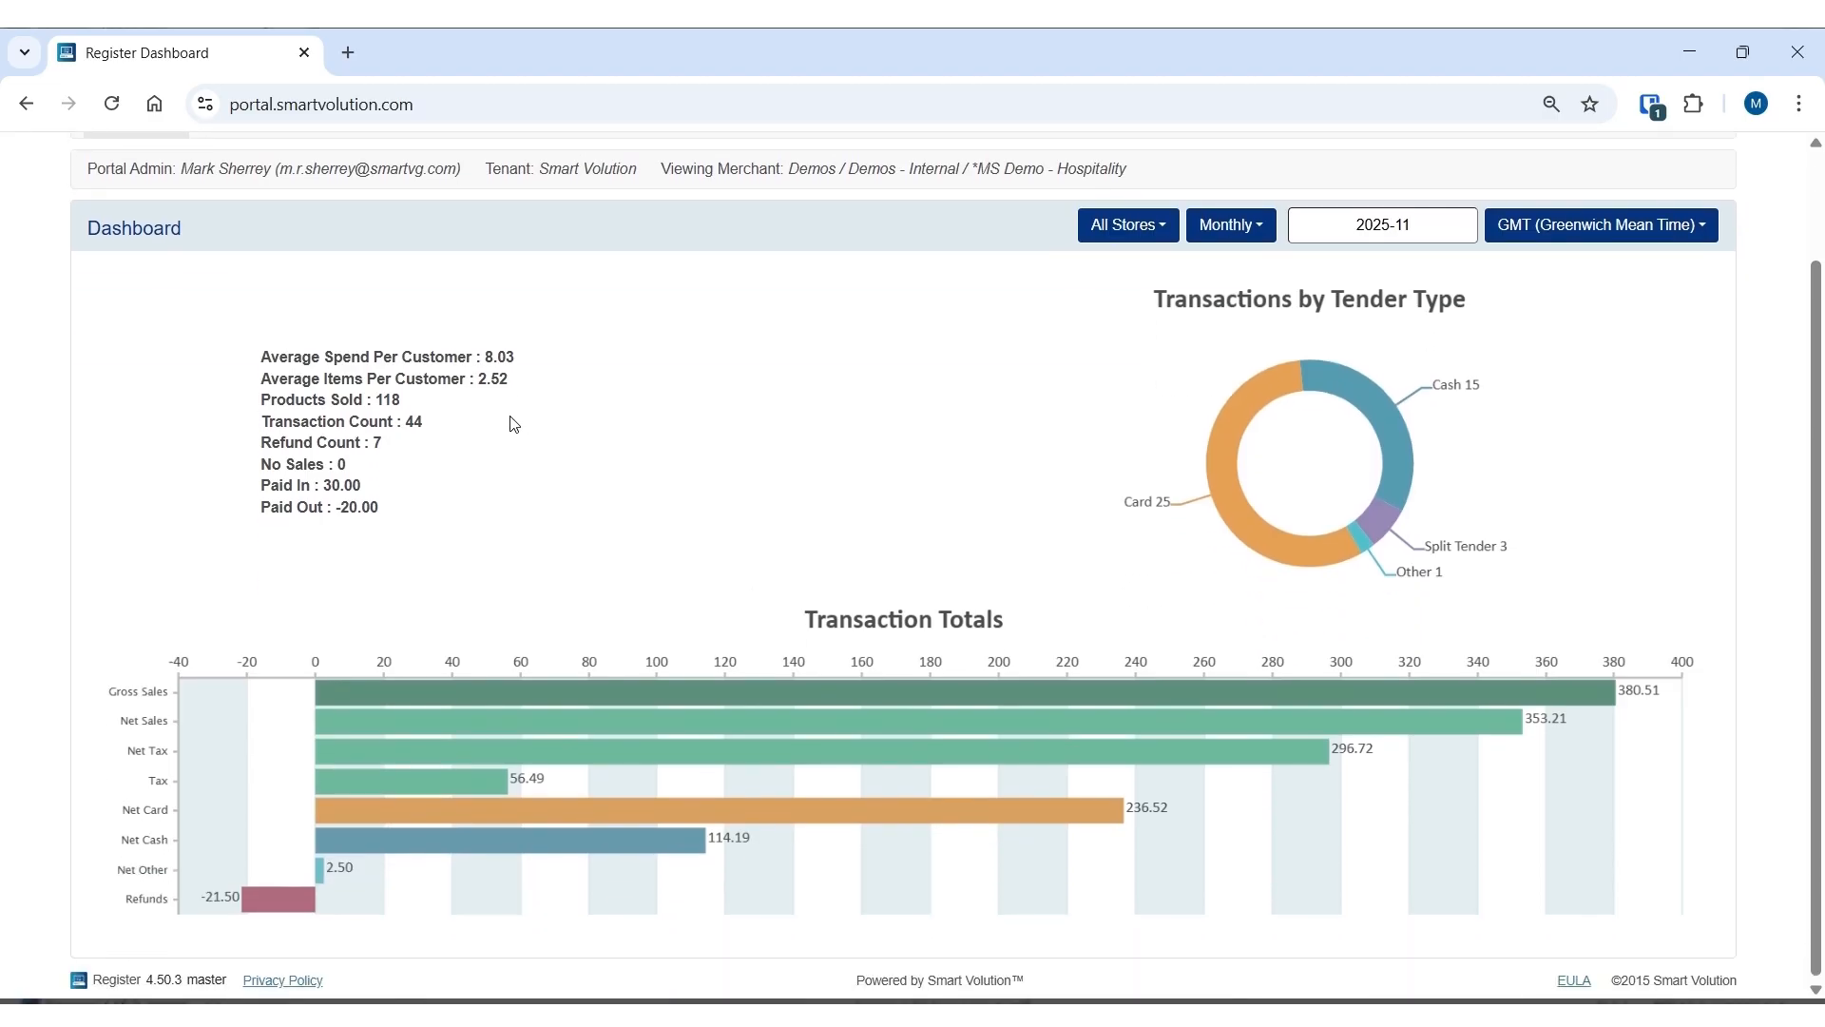
pyautogui.moveTo(413, 401); pyautogui.dragTo(261, 402)
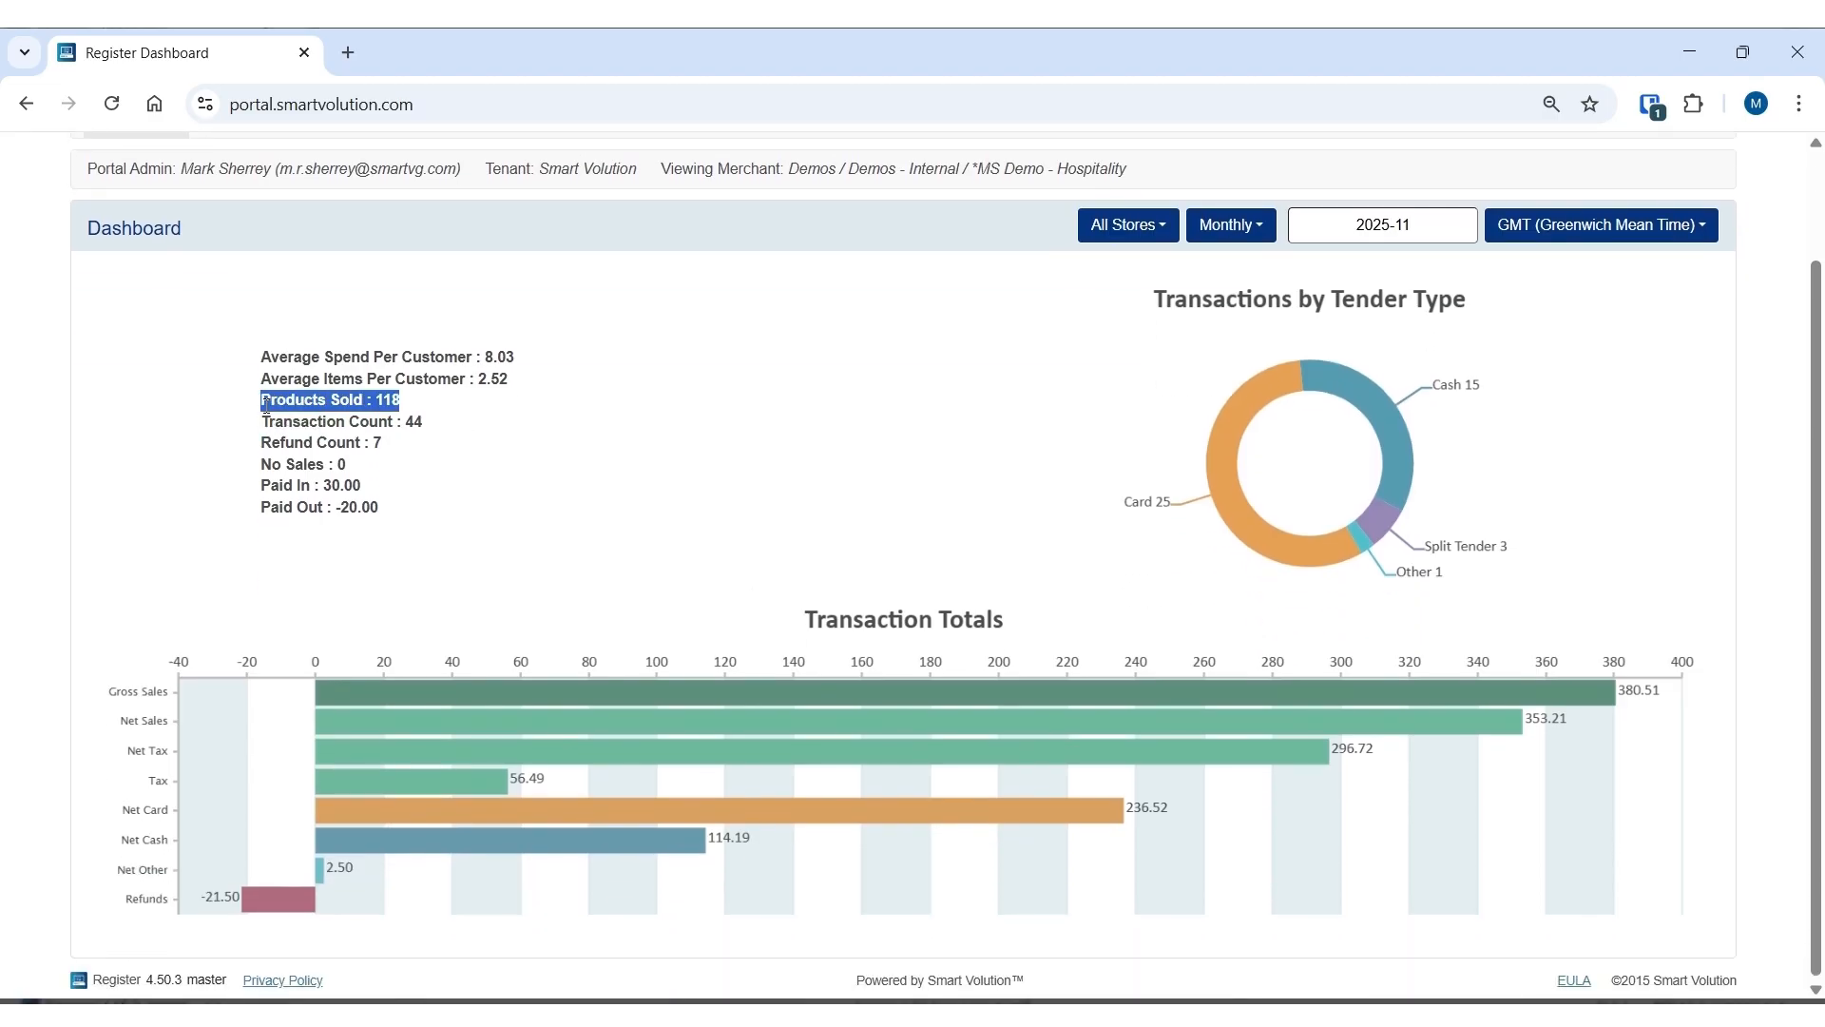
pyautogui.moveTo(423, 422); pyautogui.dragTo(259, 424)
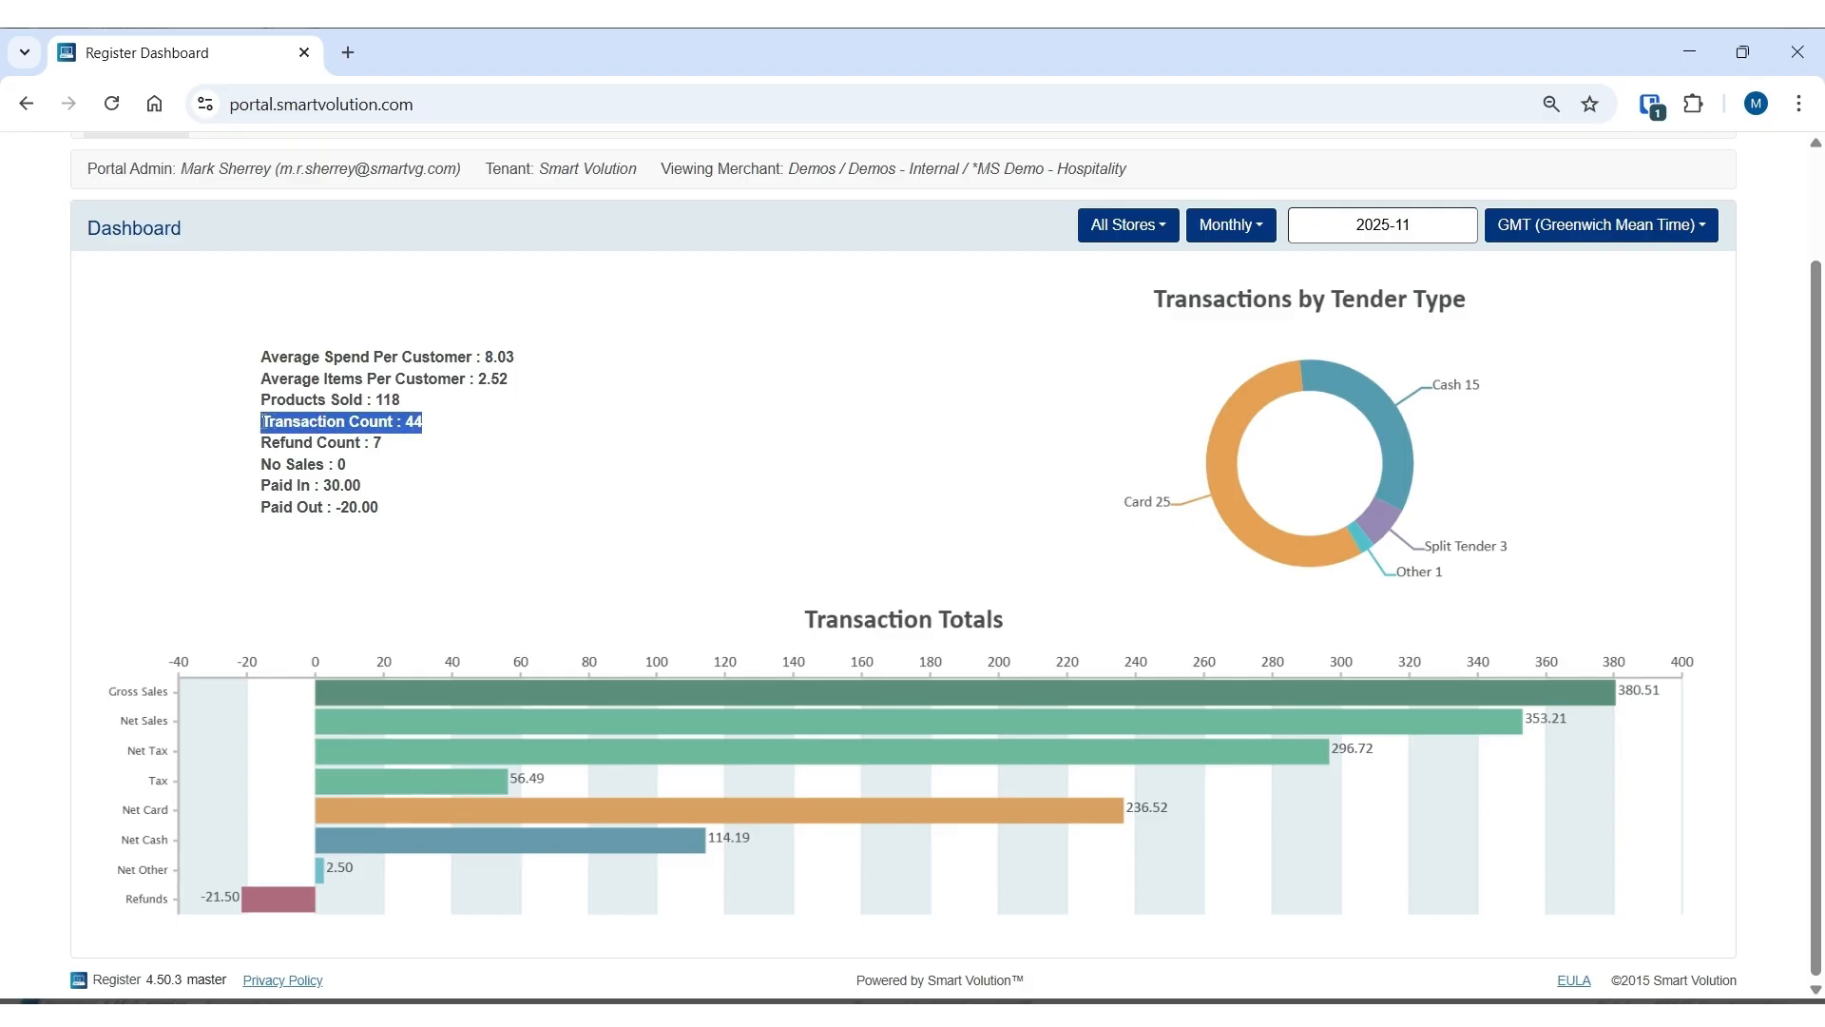
pyautogui.moveTo(415, 448); pyautogui.dragTo(249, 449)
pyautogui.moveTo(378, 468); pyautogui.dragTo(257, 468)
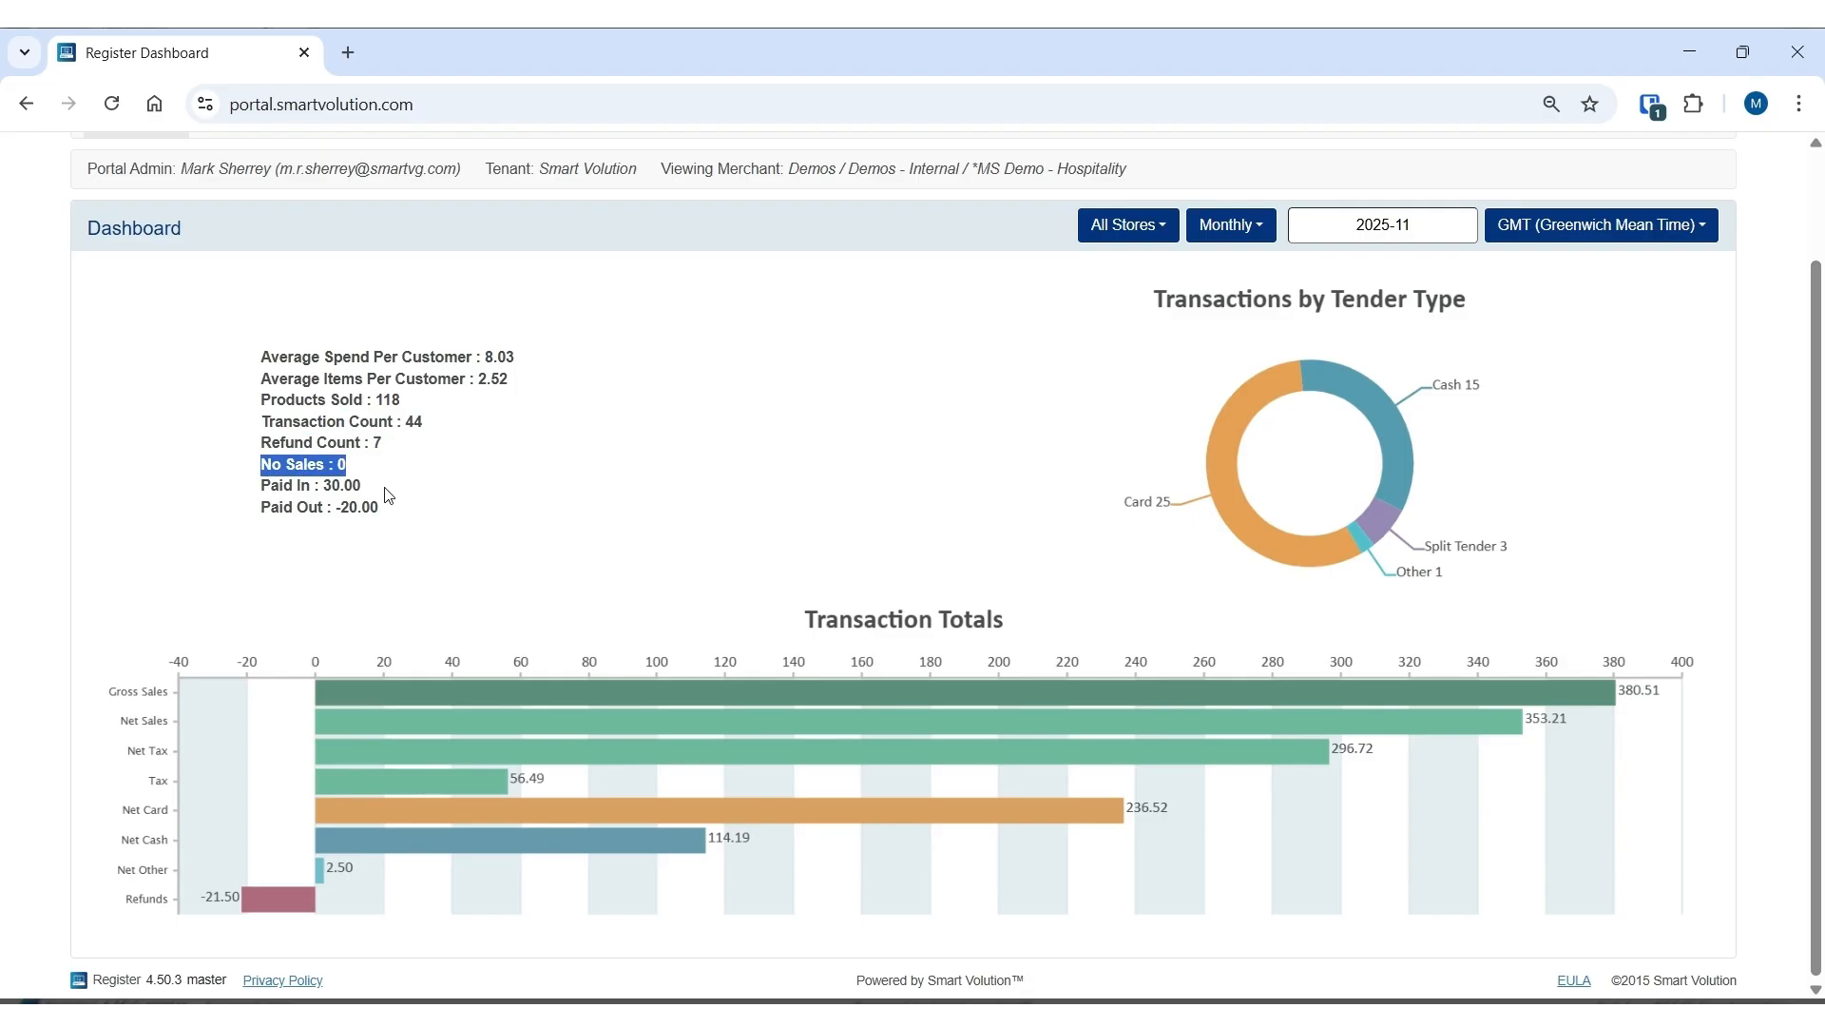
pyautogui.moveTo(396, 510); pyautogui.dragTo(256, 496)
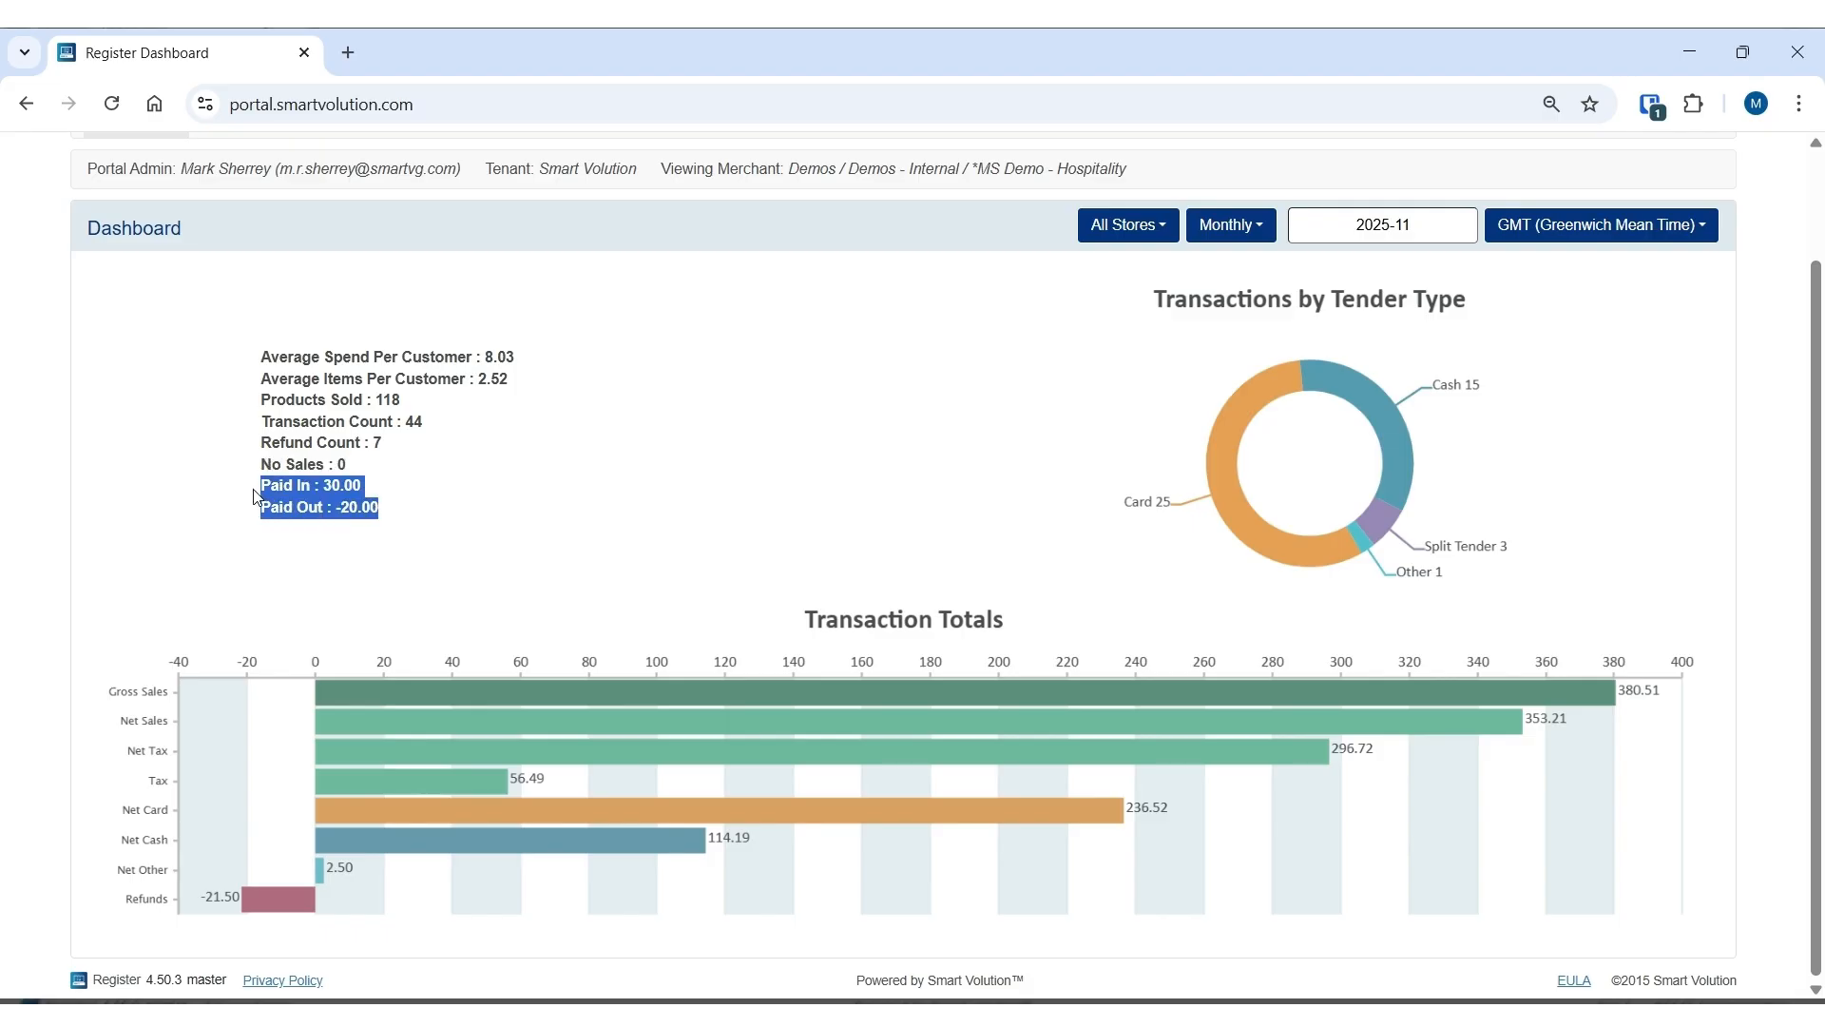
pyautogui.click(499, 498)
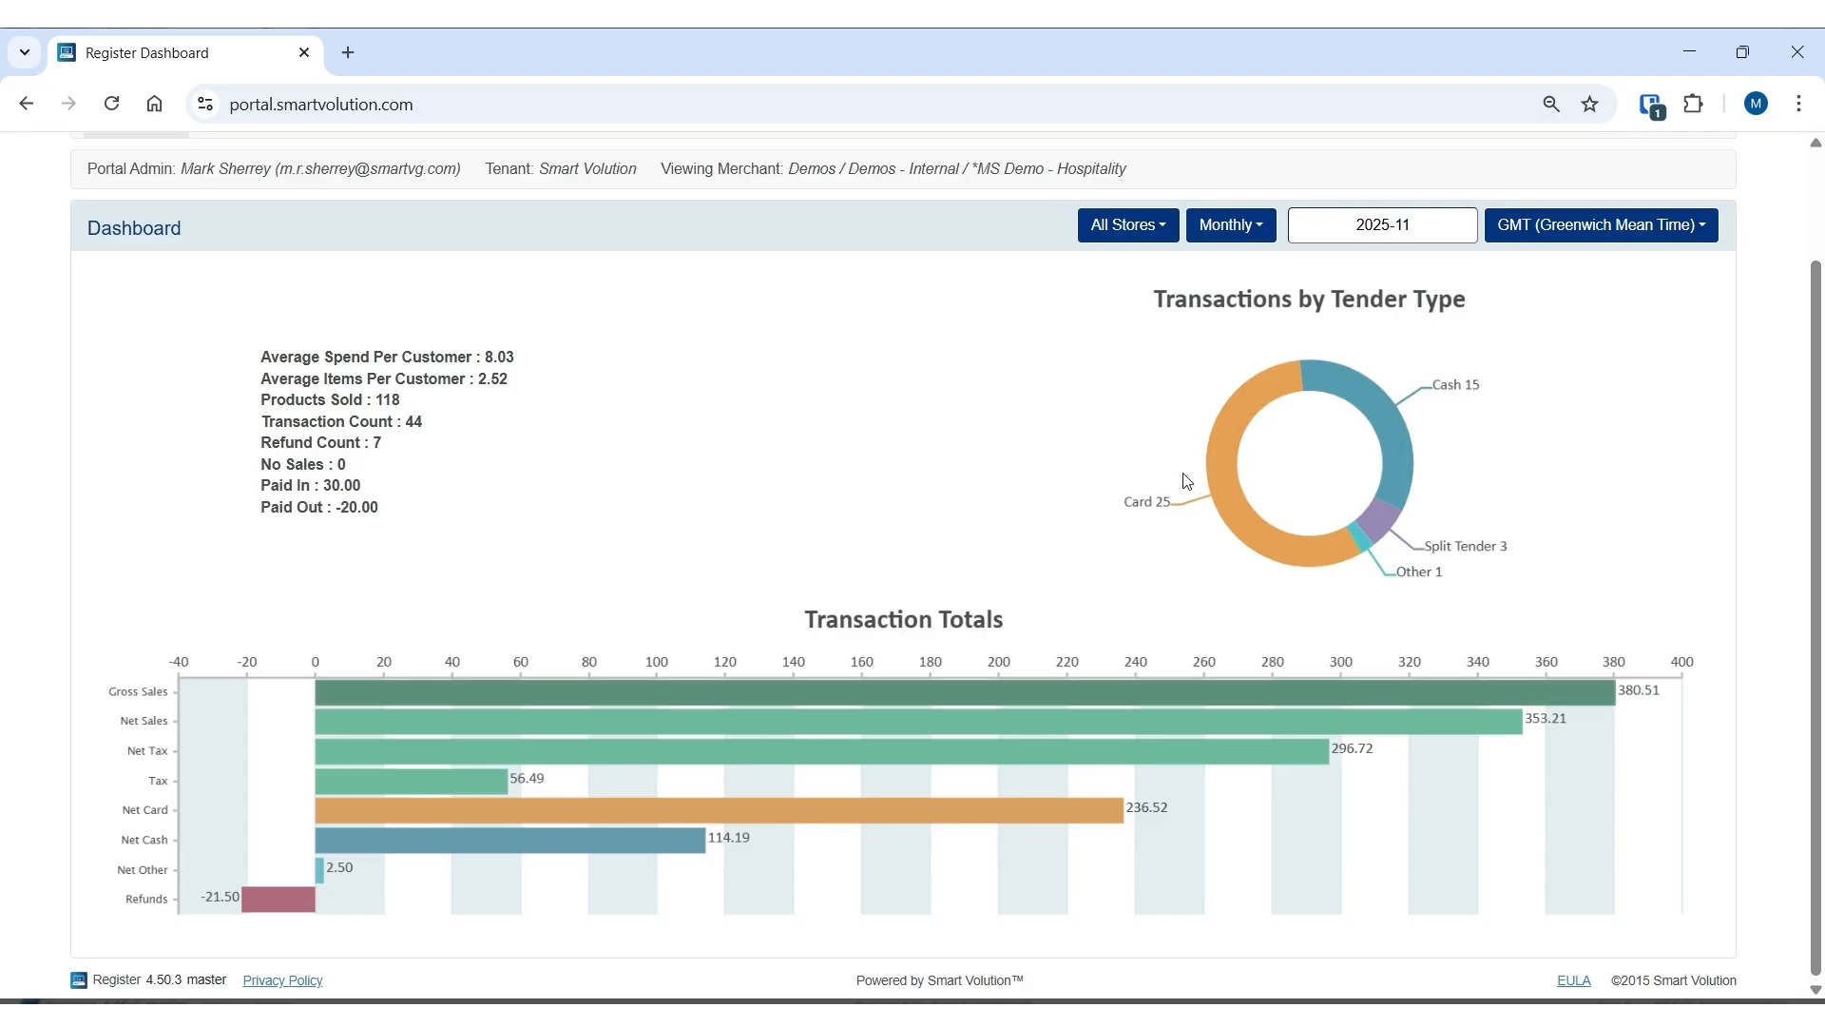
# Separate the Card and Cash segments of the tender type chart and inspect the bars in the Transaction Totals chart.
pyautogui.click(1223, 467)
pyautogui.click(1361, 385)
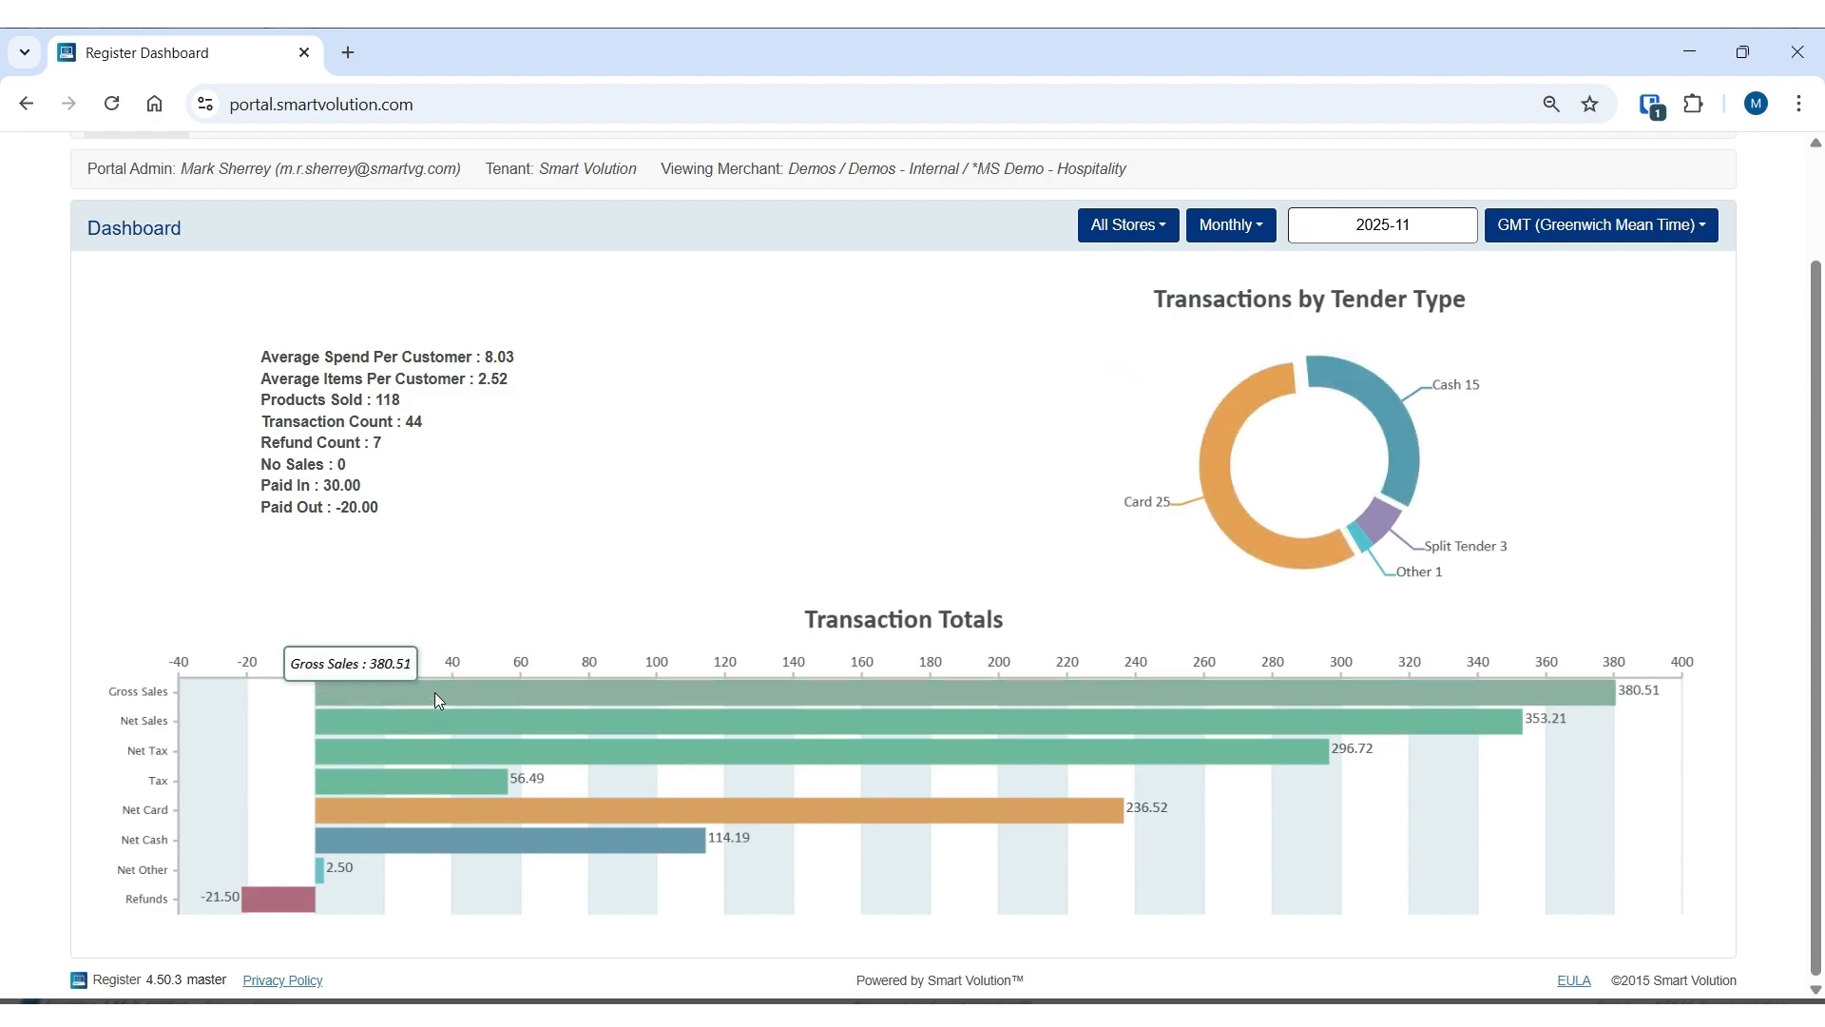
pyautogui.moveTo(451, 739)
pyautogui.moveTo(262, 888)
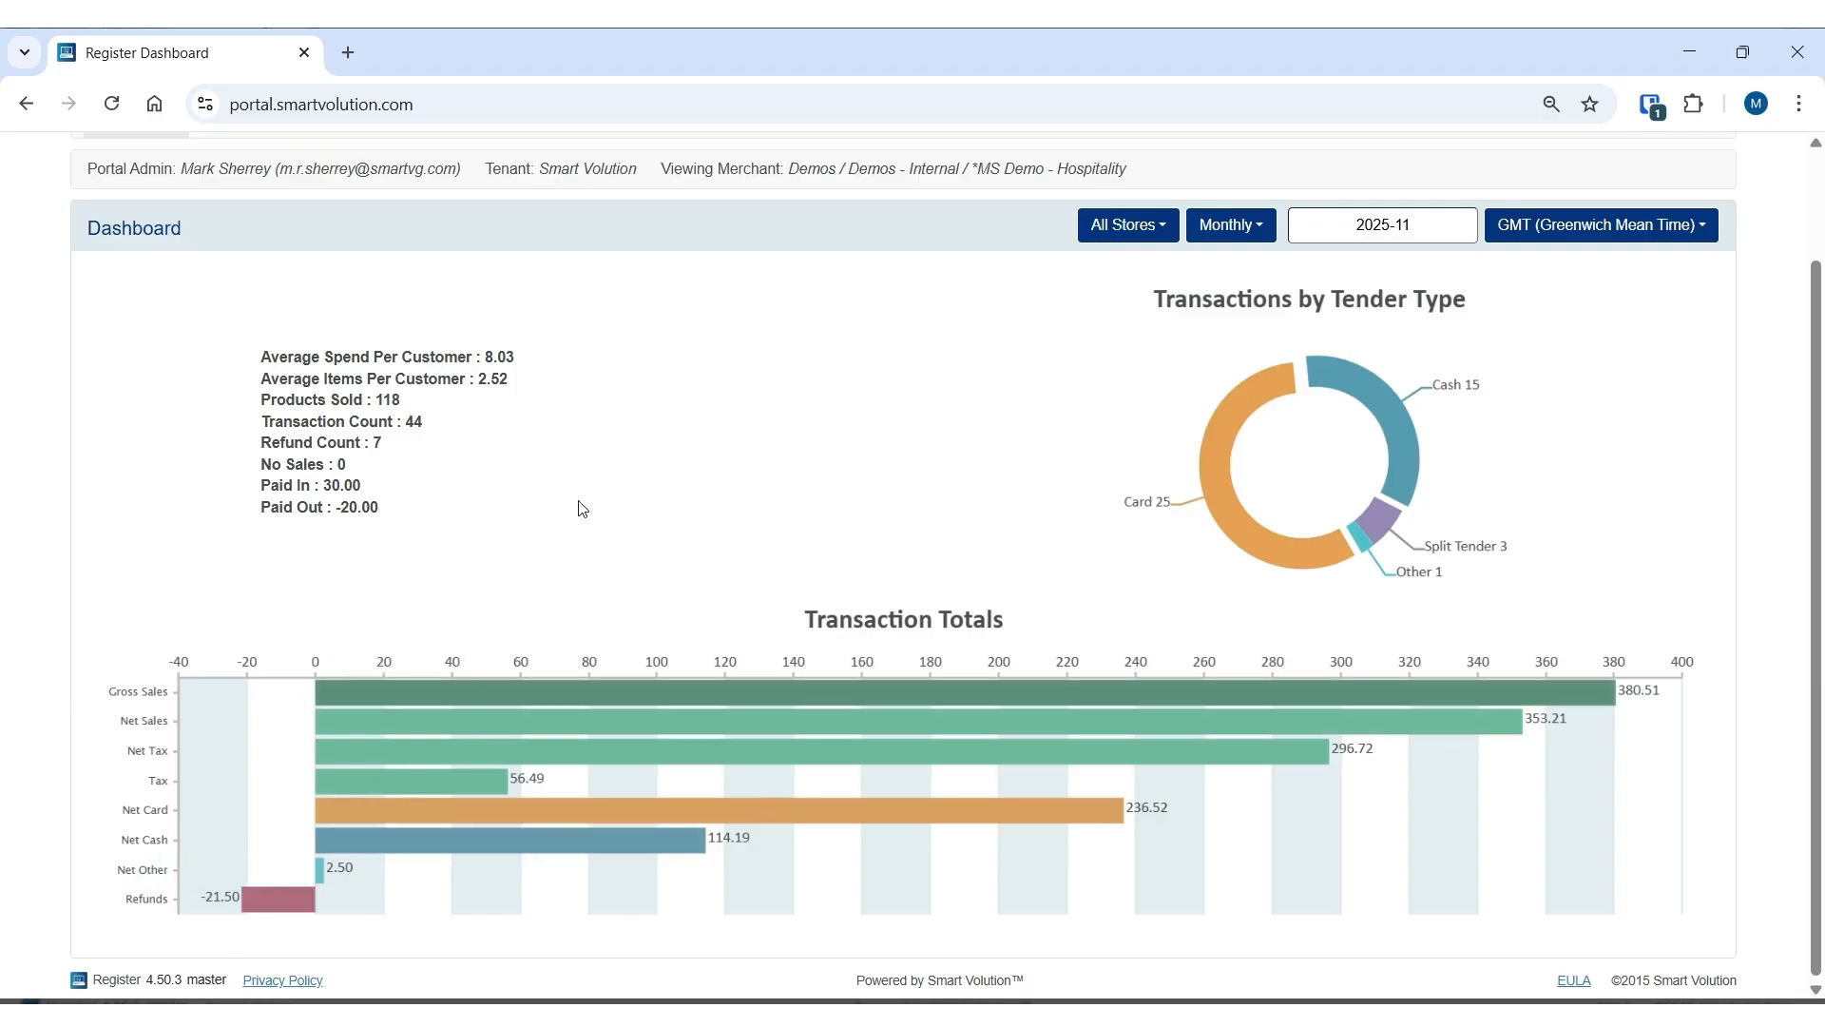
# Open the Integrations configuration page to view the direct and third-party integrations.
pyautogui.scroll(2, 579, 510)
pyautogui.click(321, 241)
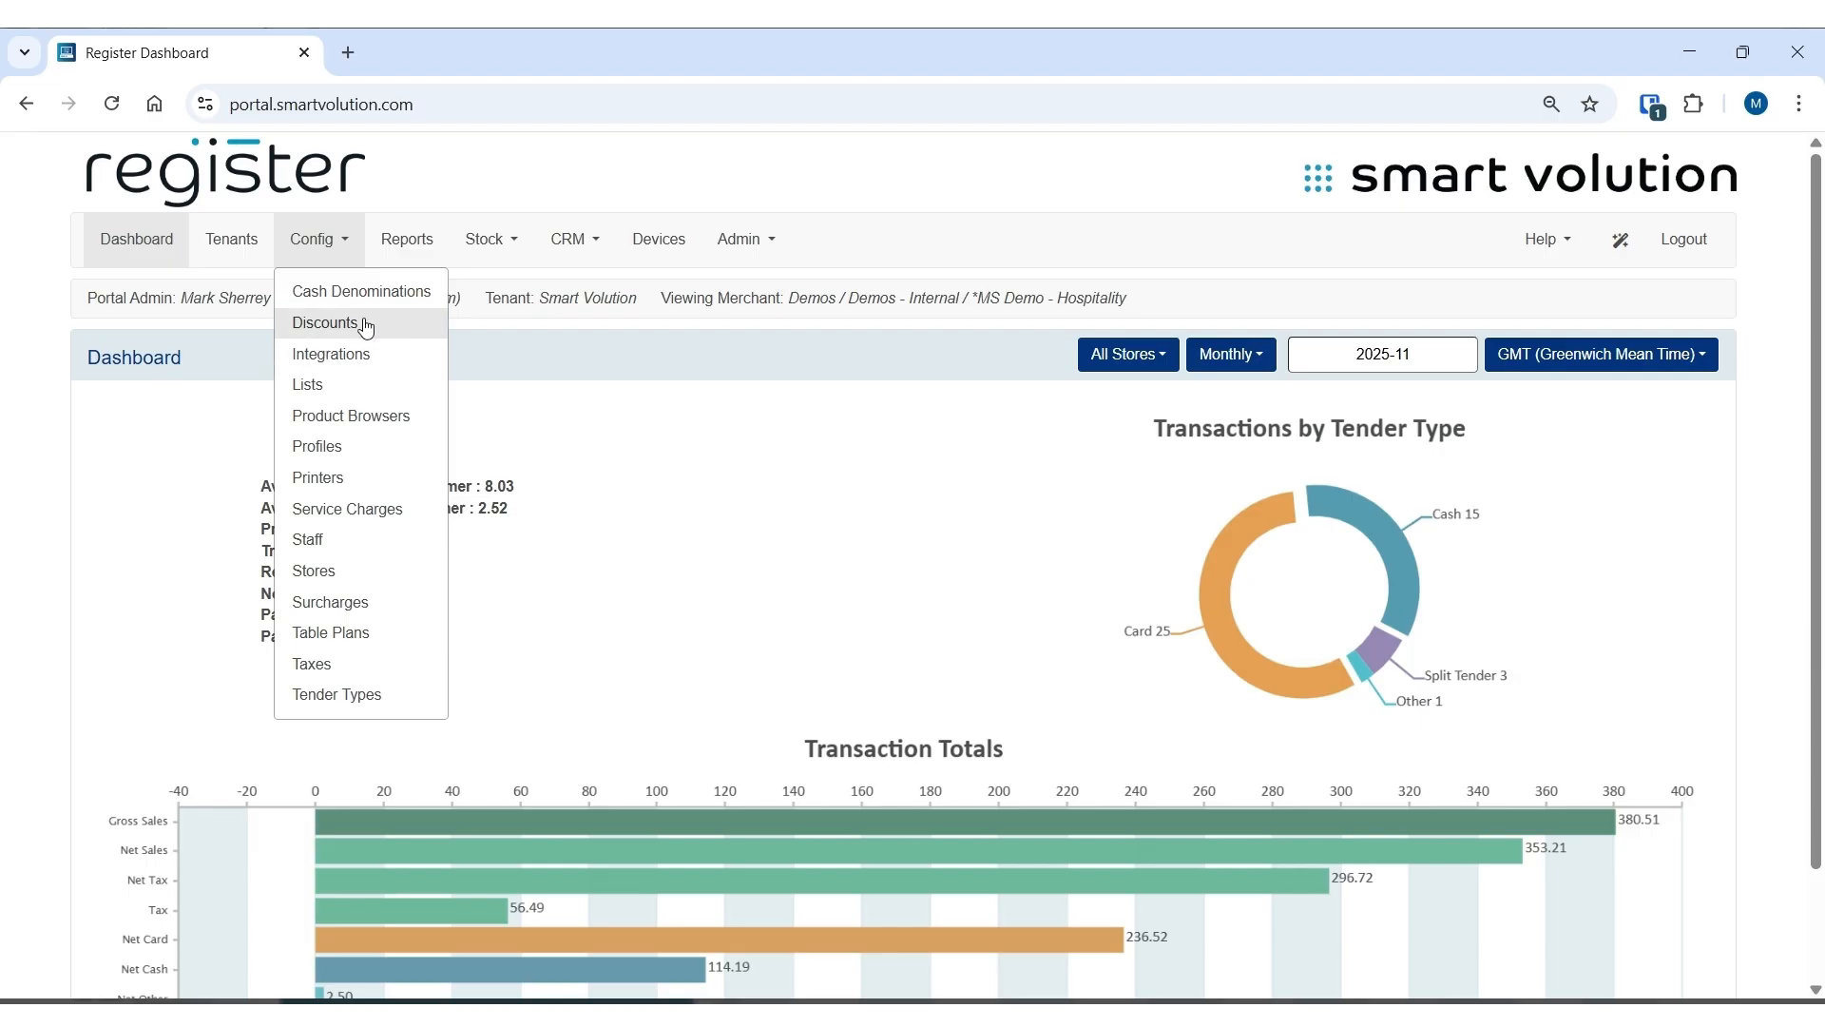
pyautogui.click(392, 365)
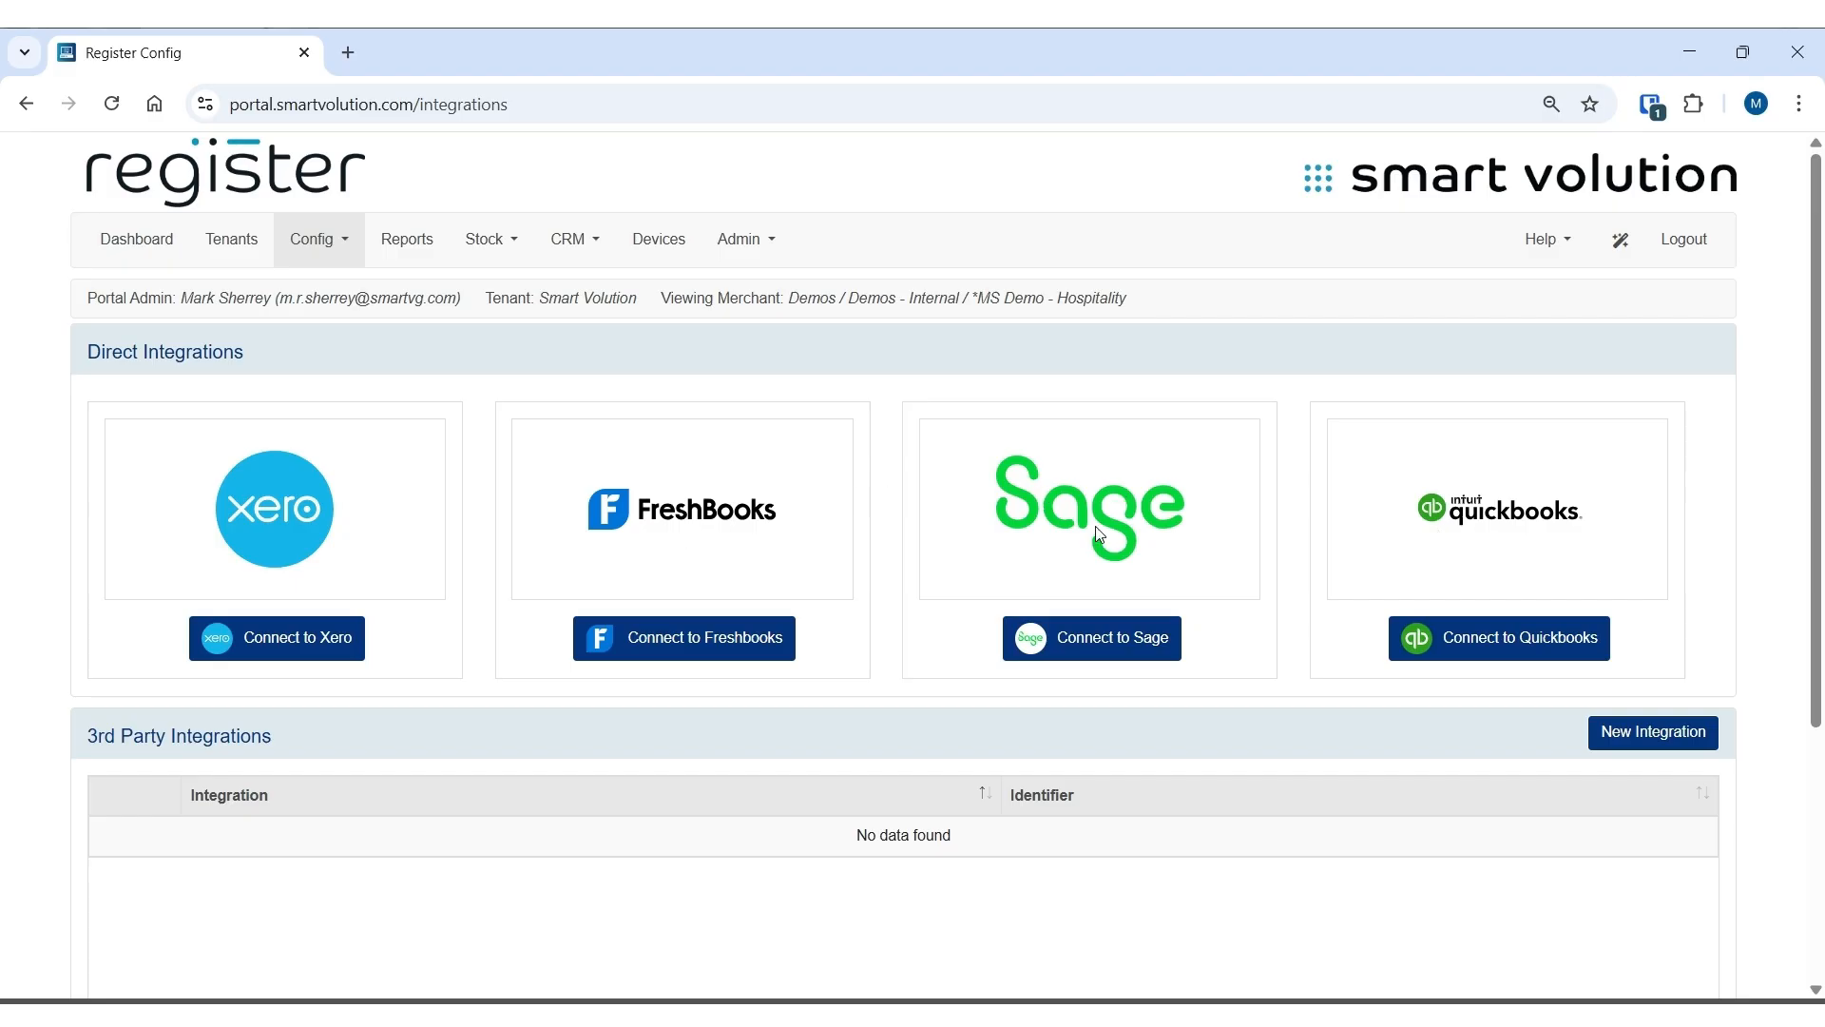
# Open the Lists configuration page, highlight Cancel Sale Reasons and look through the system and custom lists.
pyautogui.click(322, 243)
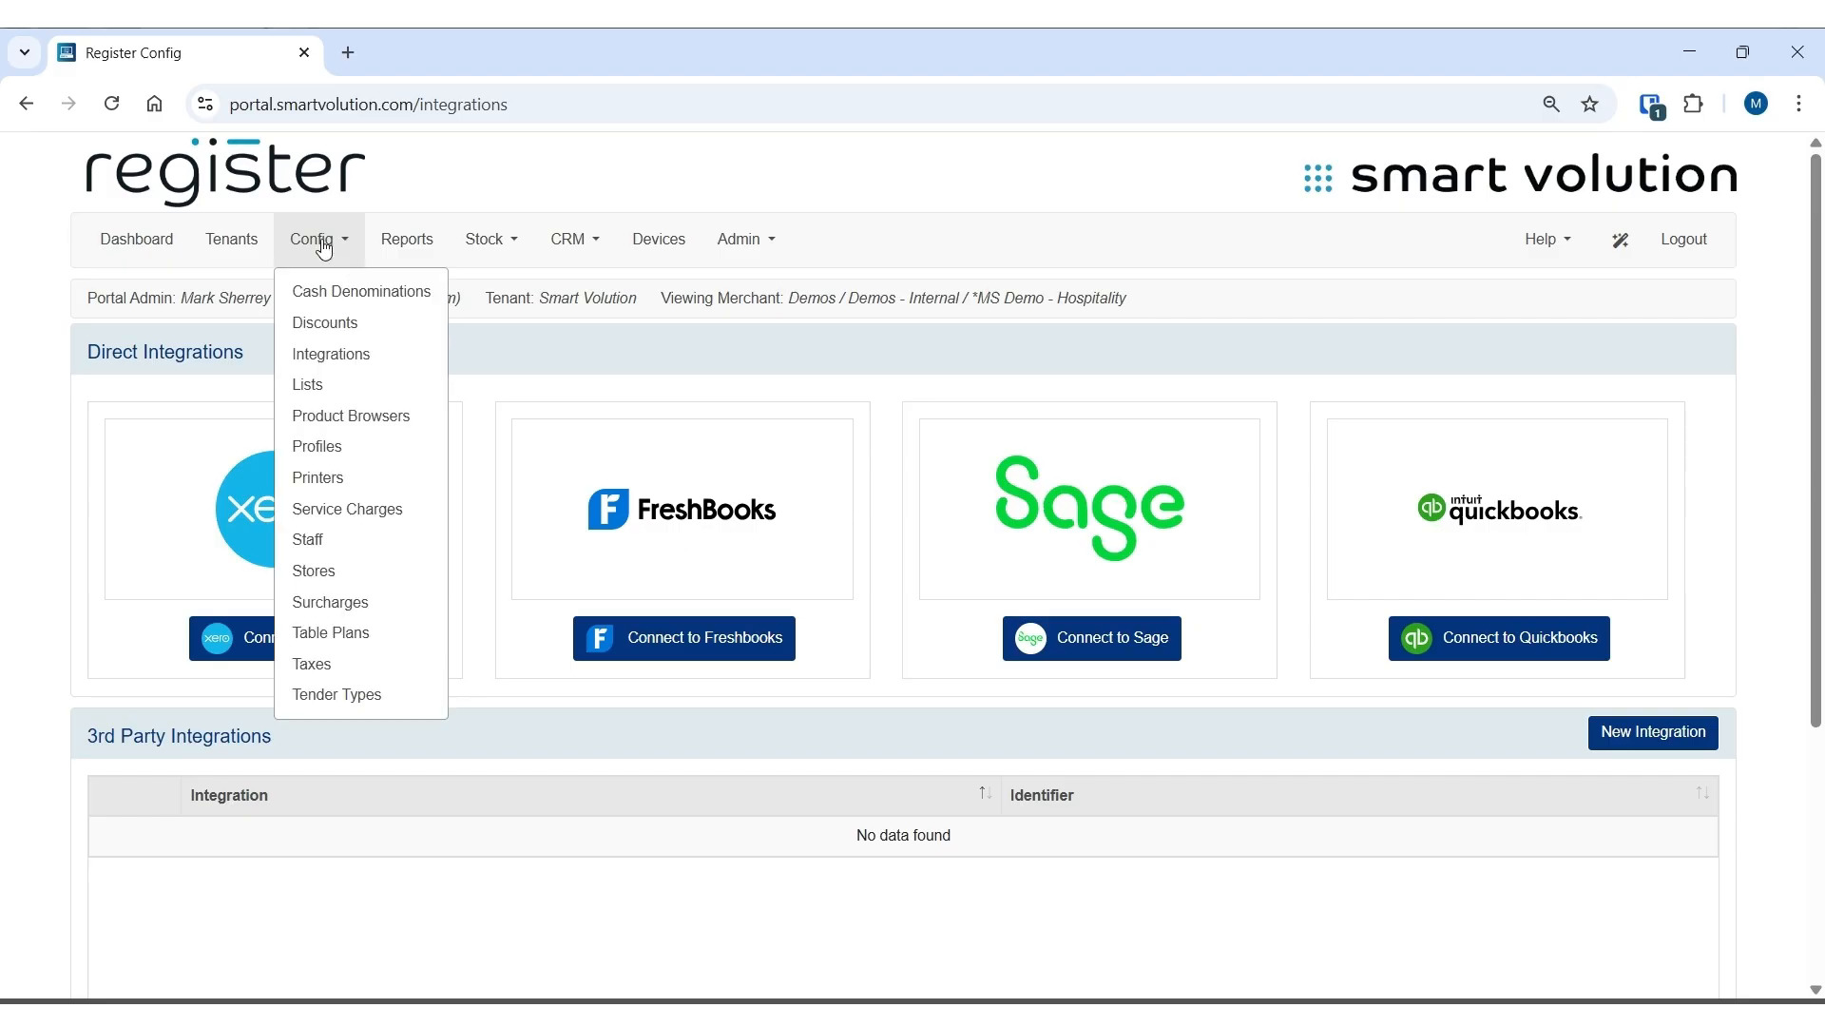
pyautogui.click(333, 390)
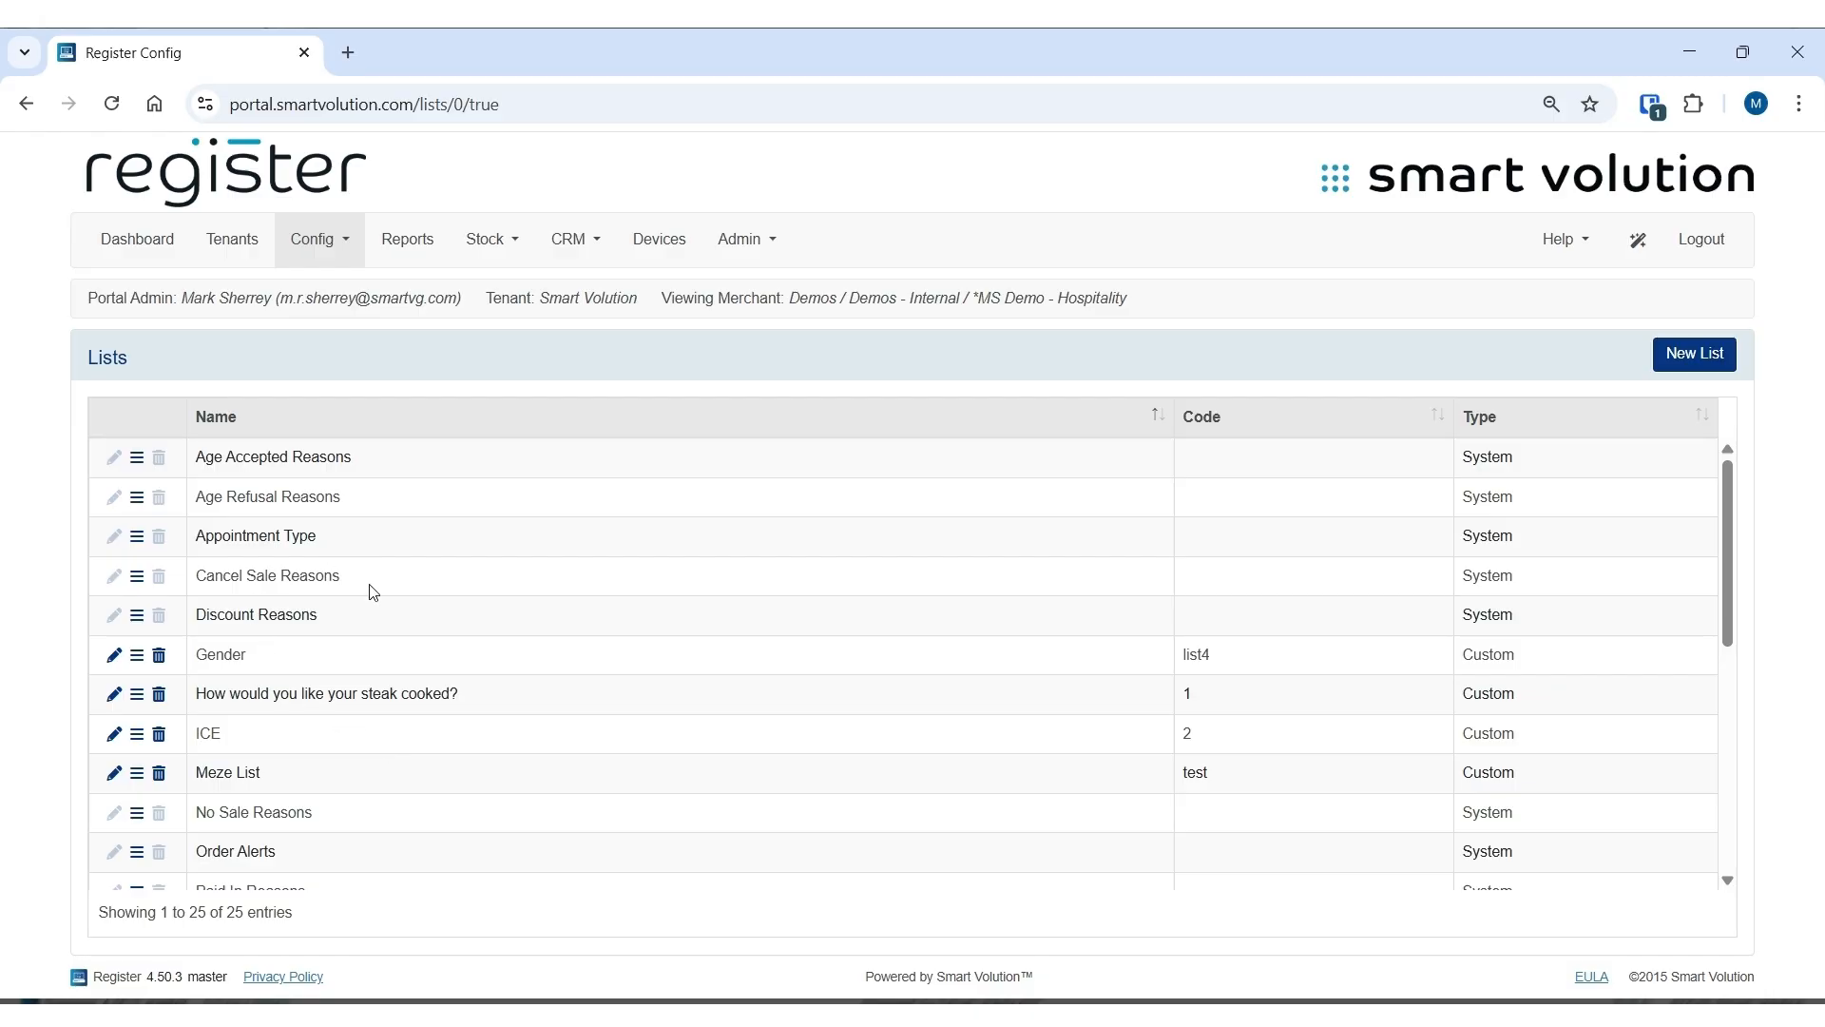
pyautogui.moveTo(348, 580); pyautogui.dragTo(193, 578)
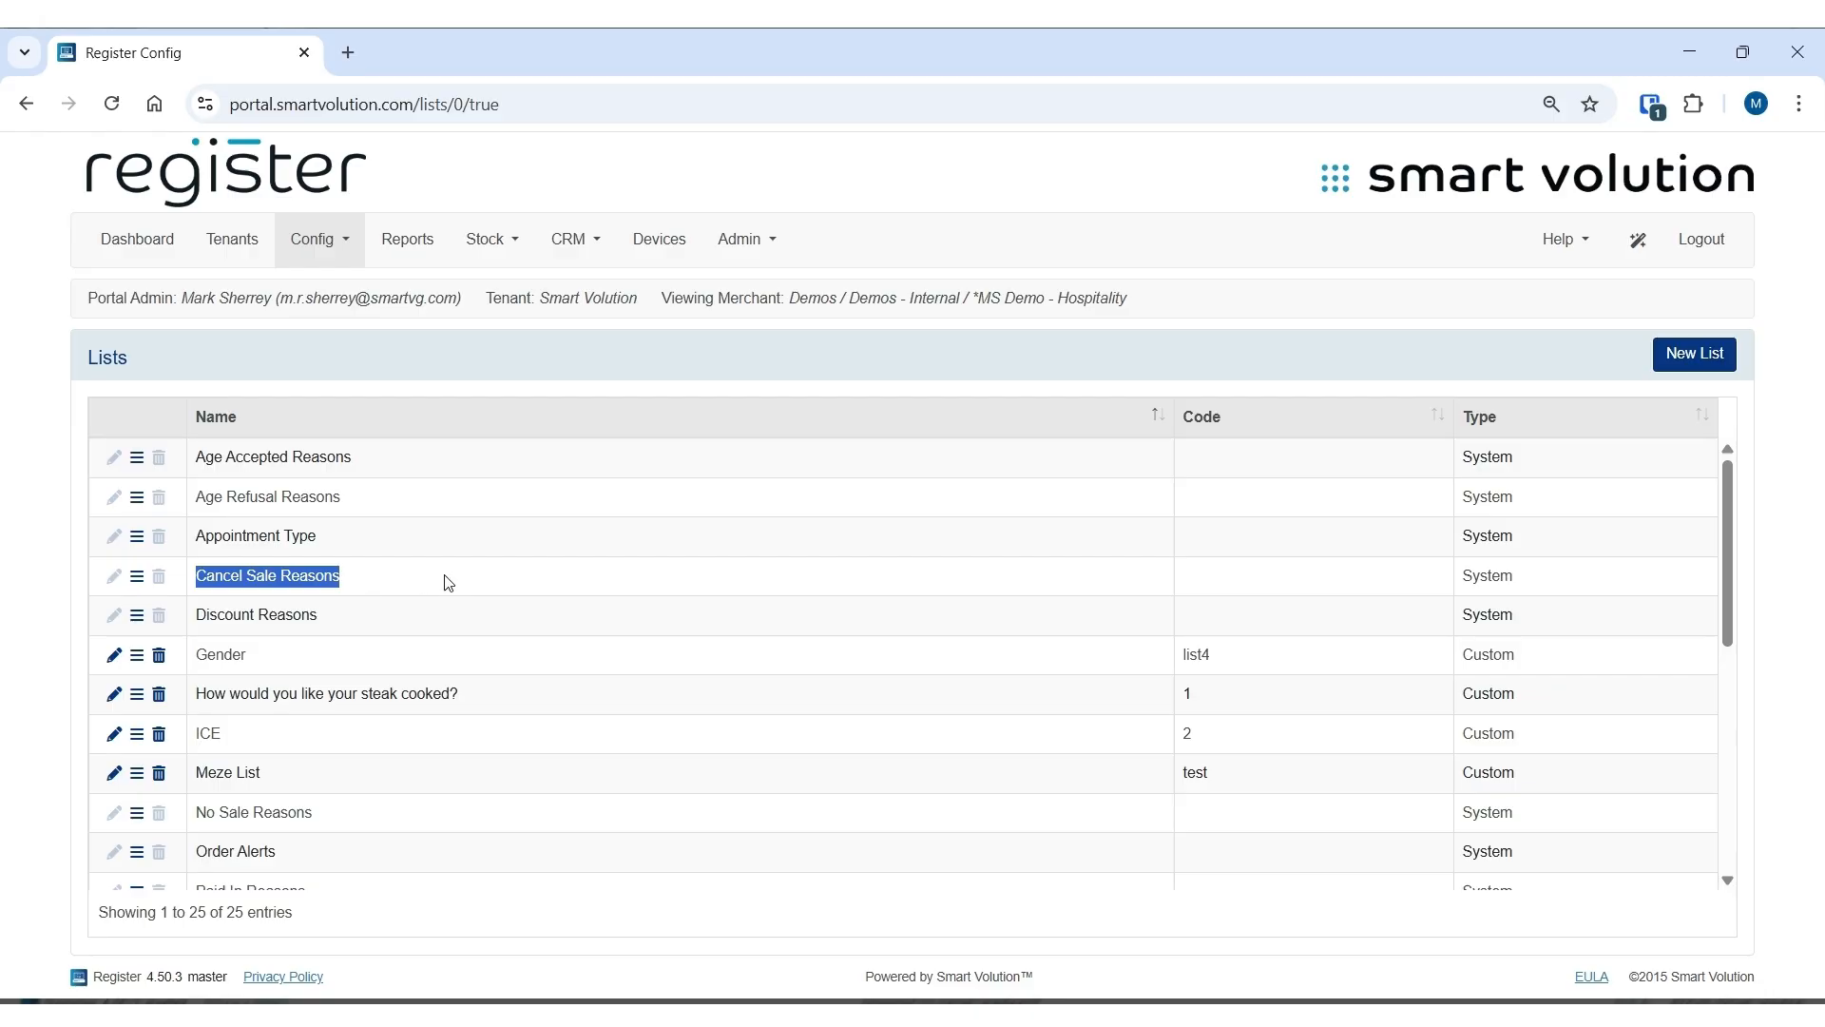
pyautogui.scroll(-3, 407, 686)
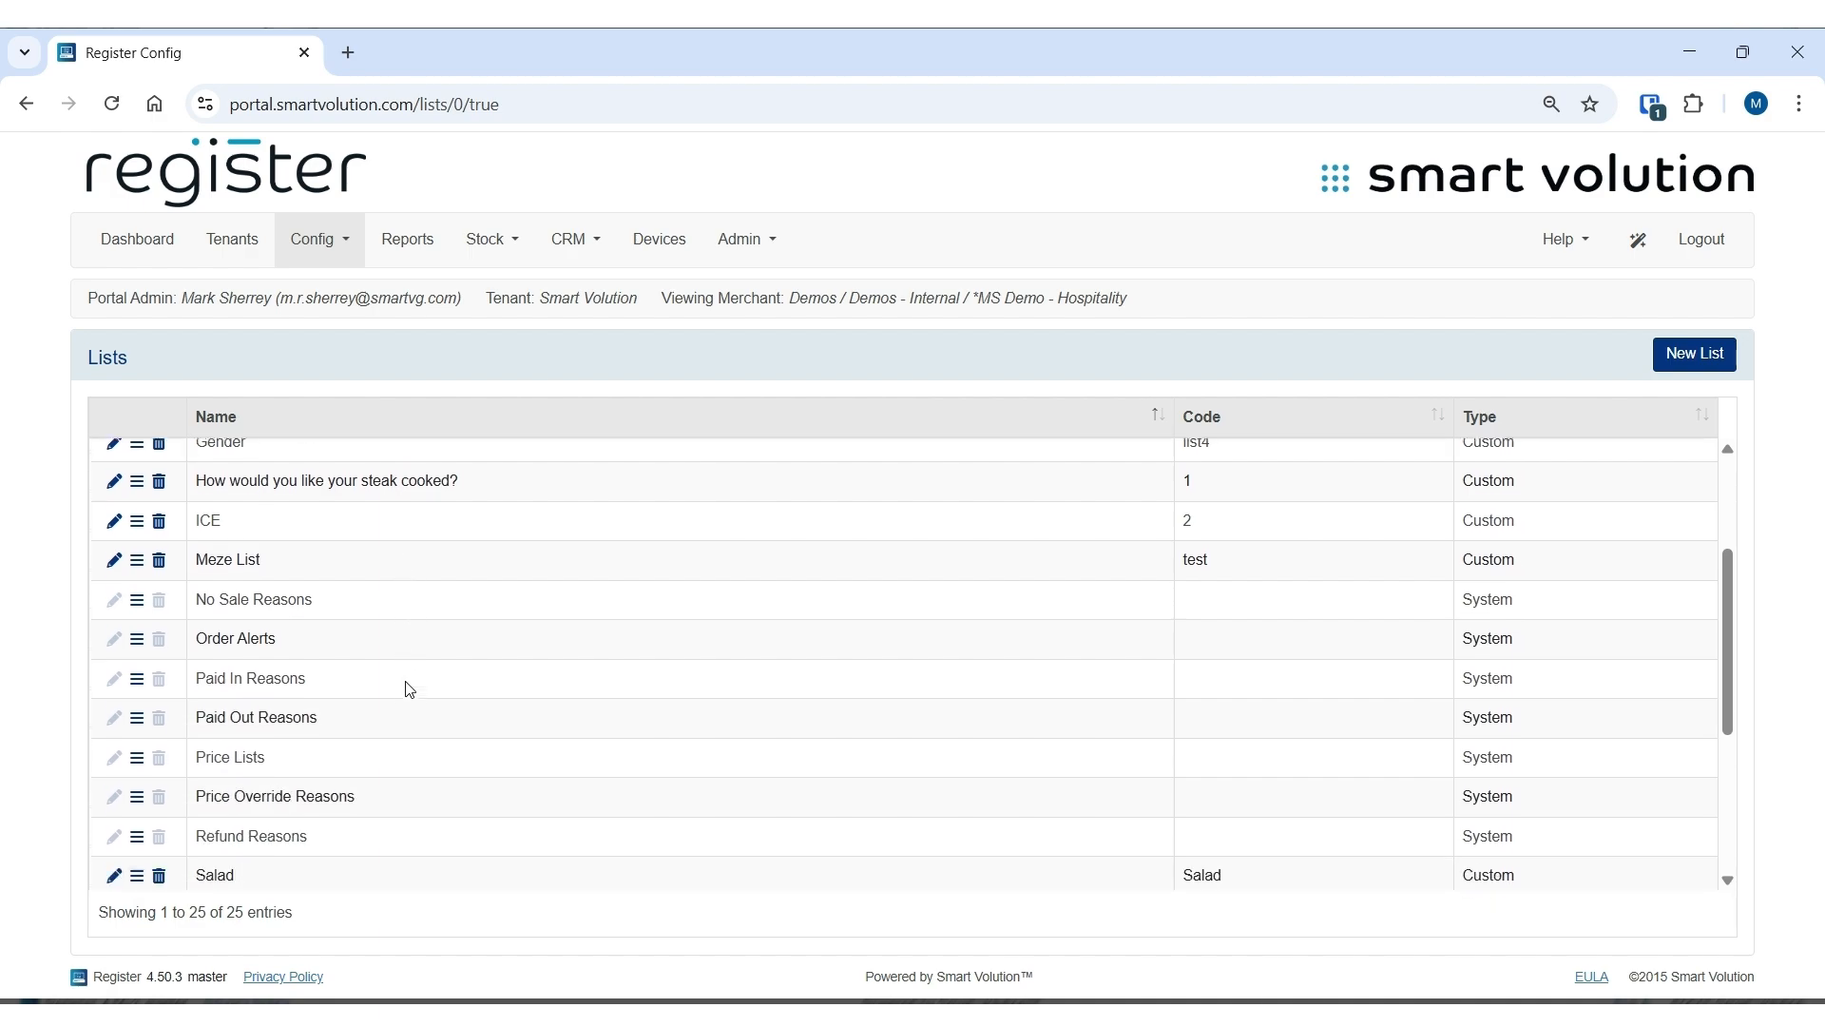
pyautogui.scroll(-3, 407, 686)
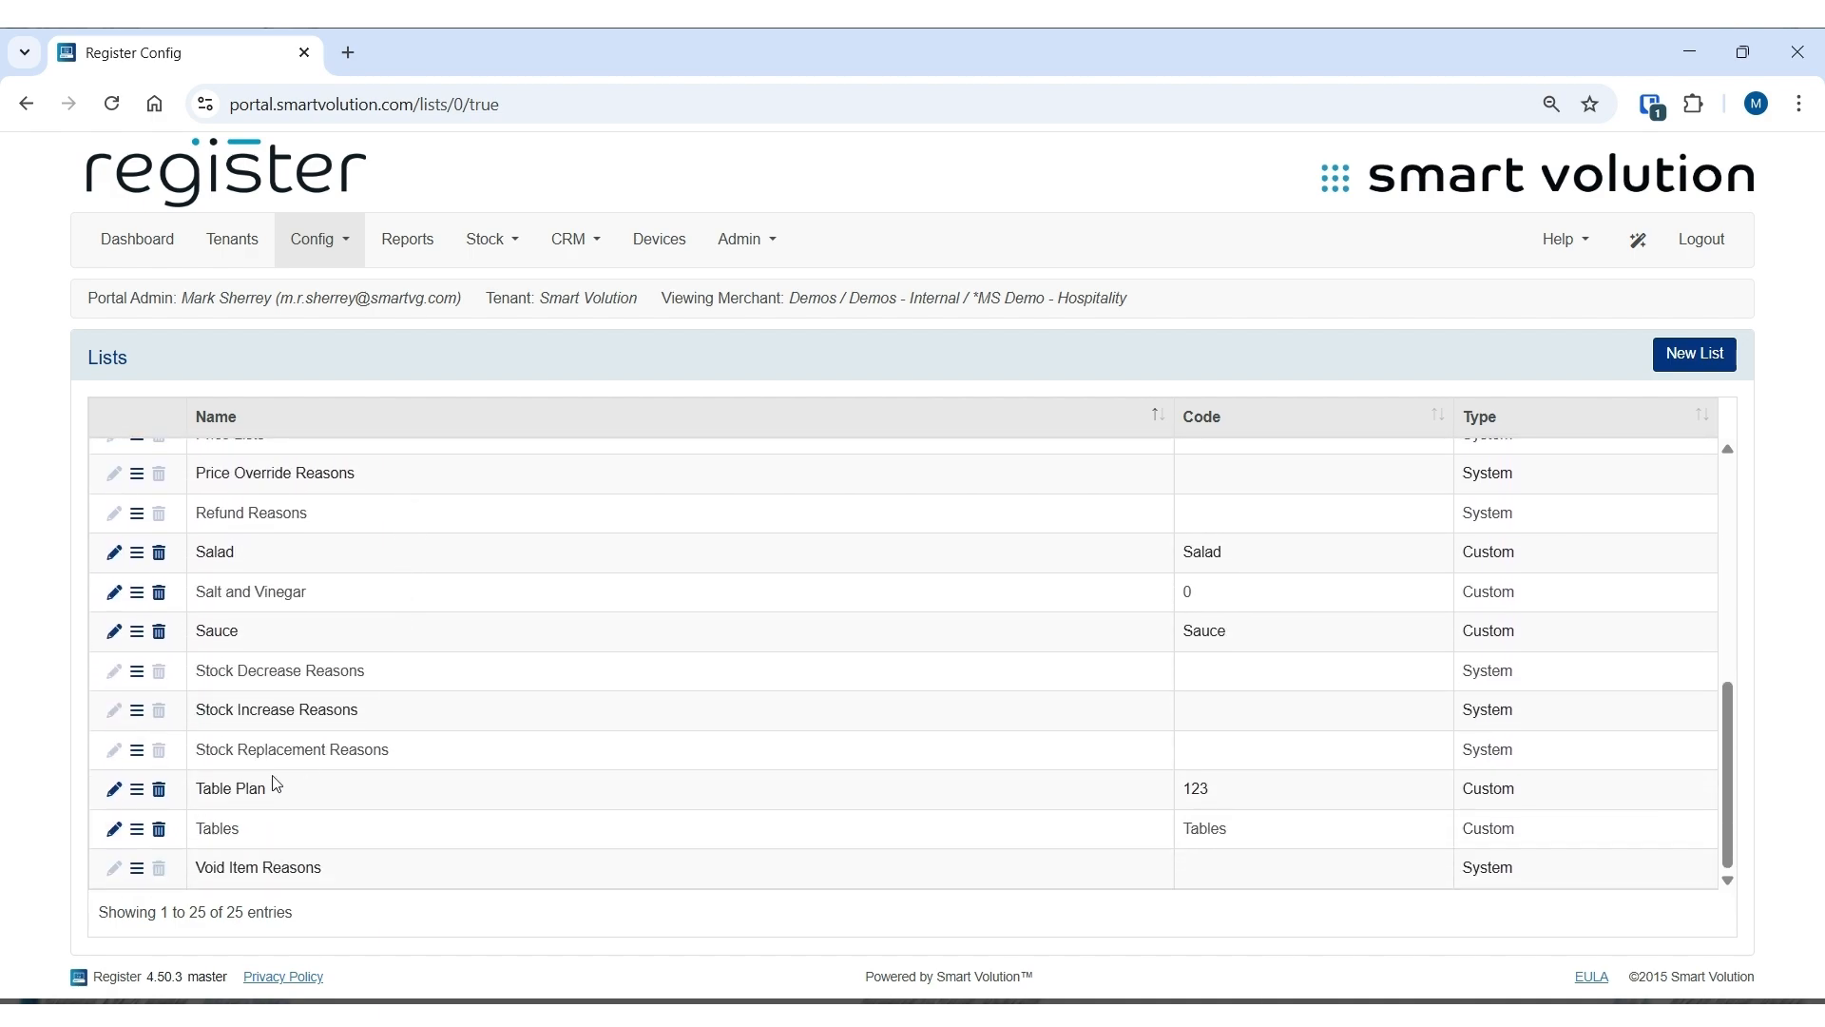
# Open the items of the Table Plan list and review its bar and restaurant tables.
pyautogui.moveTo(269, 795); pyautogui.dragTo(186, 840)
pyautogui.click(137, 790)
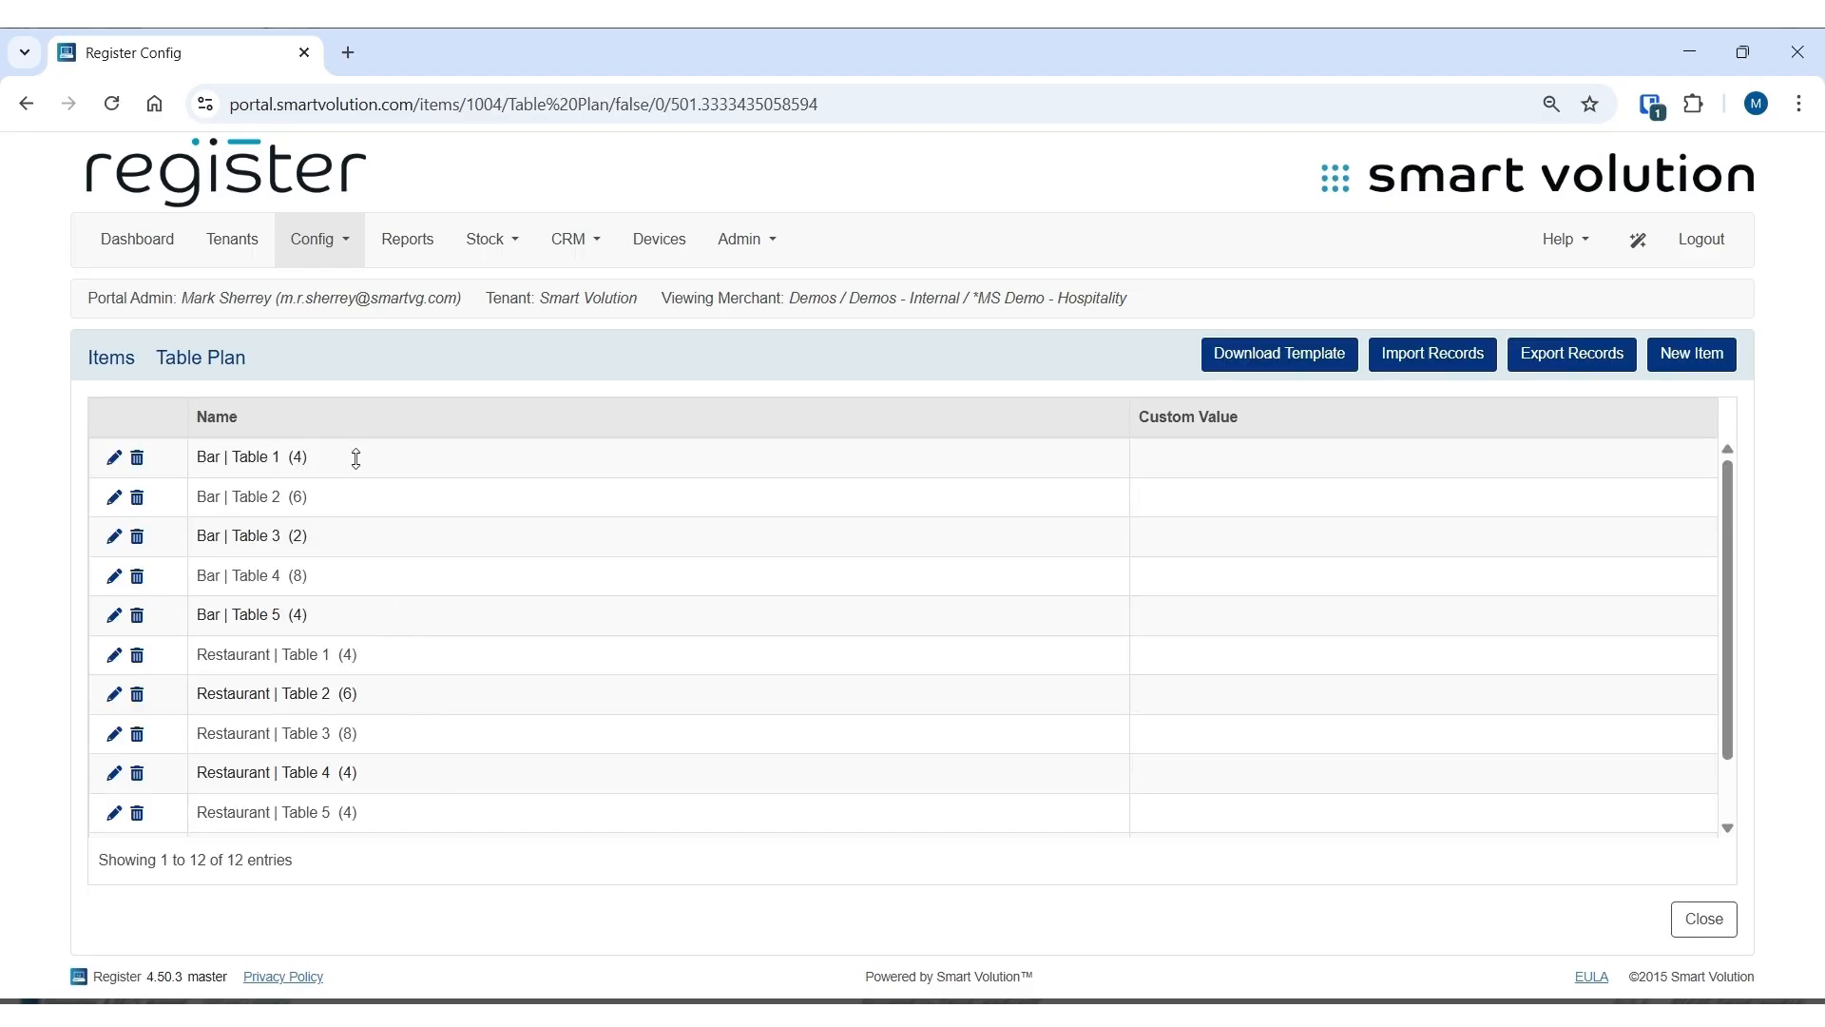
pyautogui.moveTo(356, 457); pyautogui.dragTo(416, 465)
pyautogui.moveTo(330, 515)
pyautogui.mouseDown()
pyautogui.moveTo(342, 456)
pyautogui.moveTo(335, 501)
pyautogui.mouseUp()
pyautogui.scroll(-2, 436, 733)
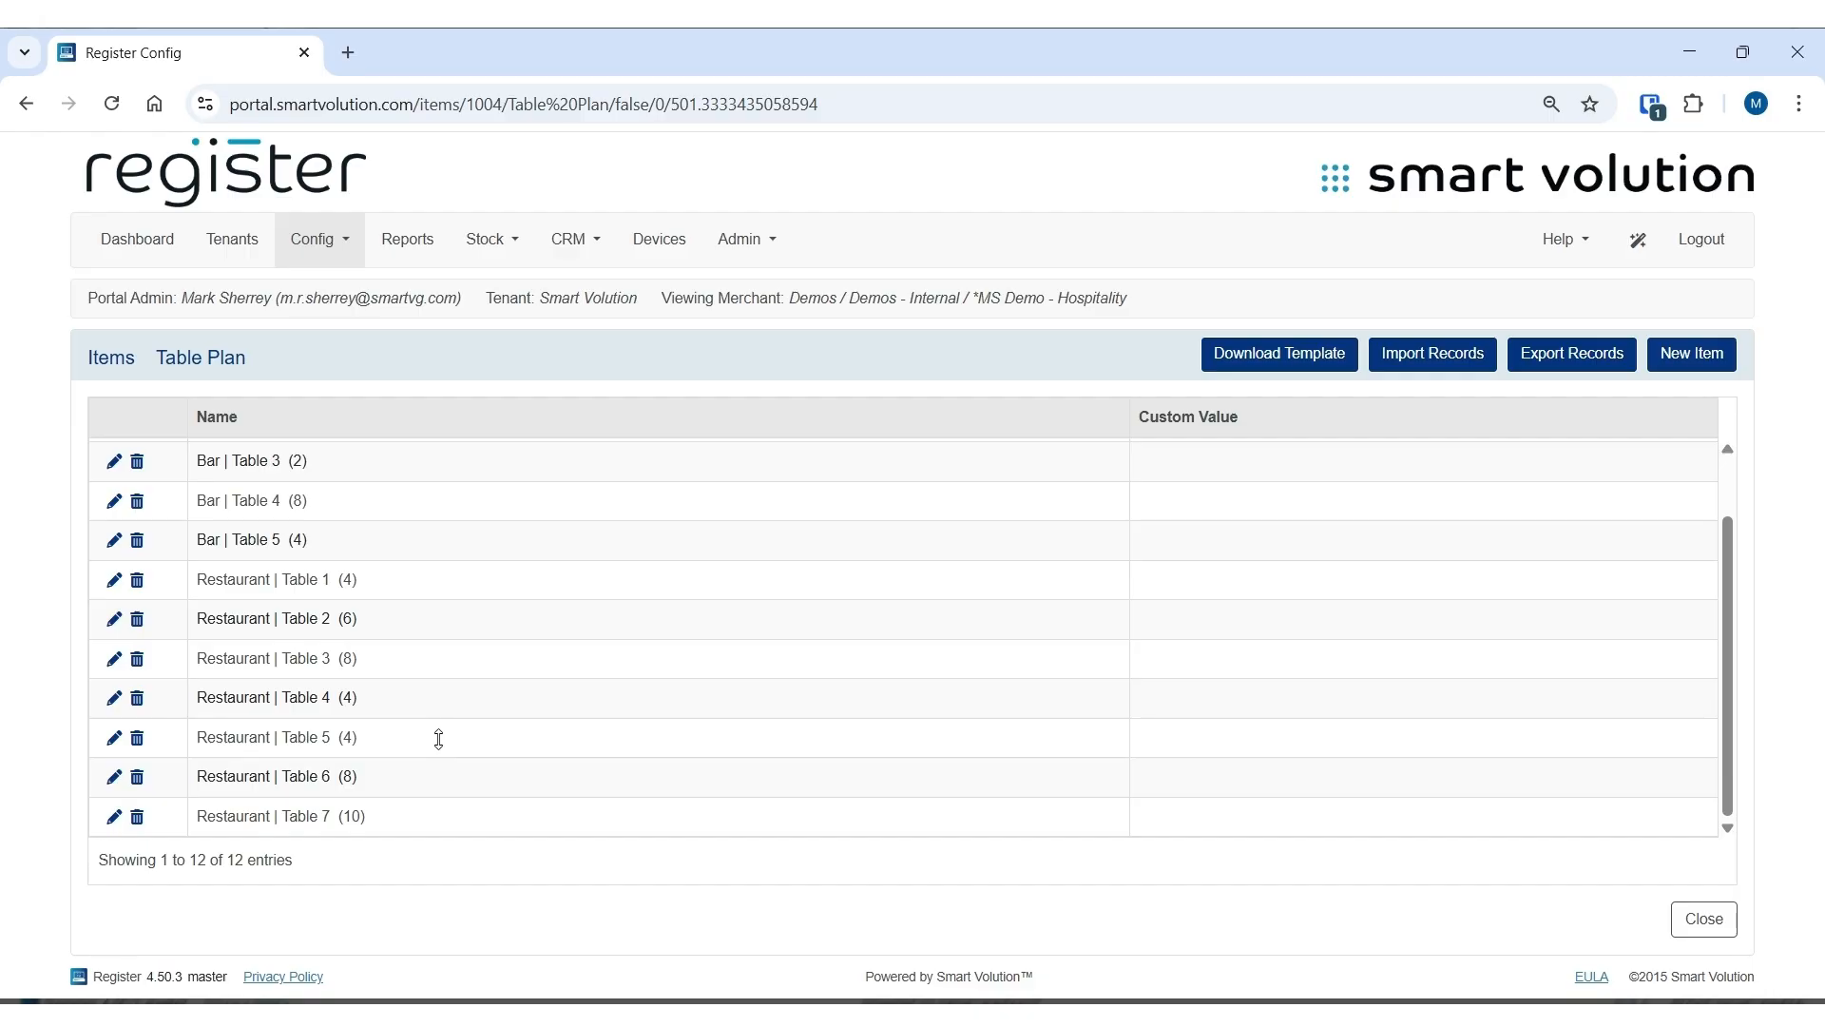
# Open the Stores configuration page to view the merchant's stores.
pyautogui.scroll(2, 437, 736)
pyautogui.click(310, 235)
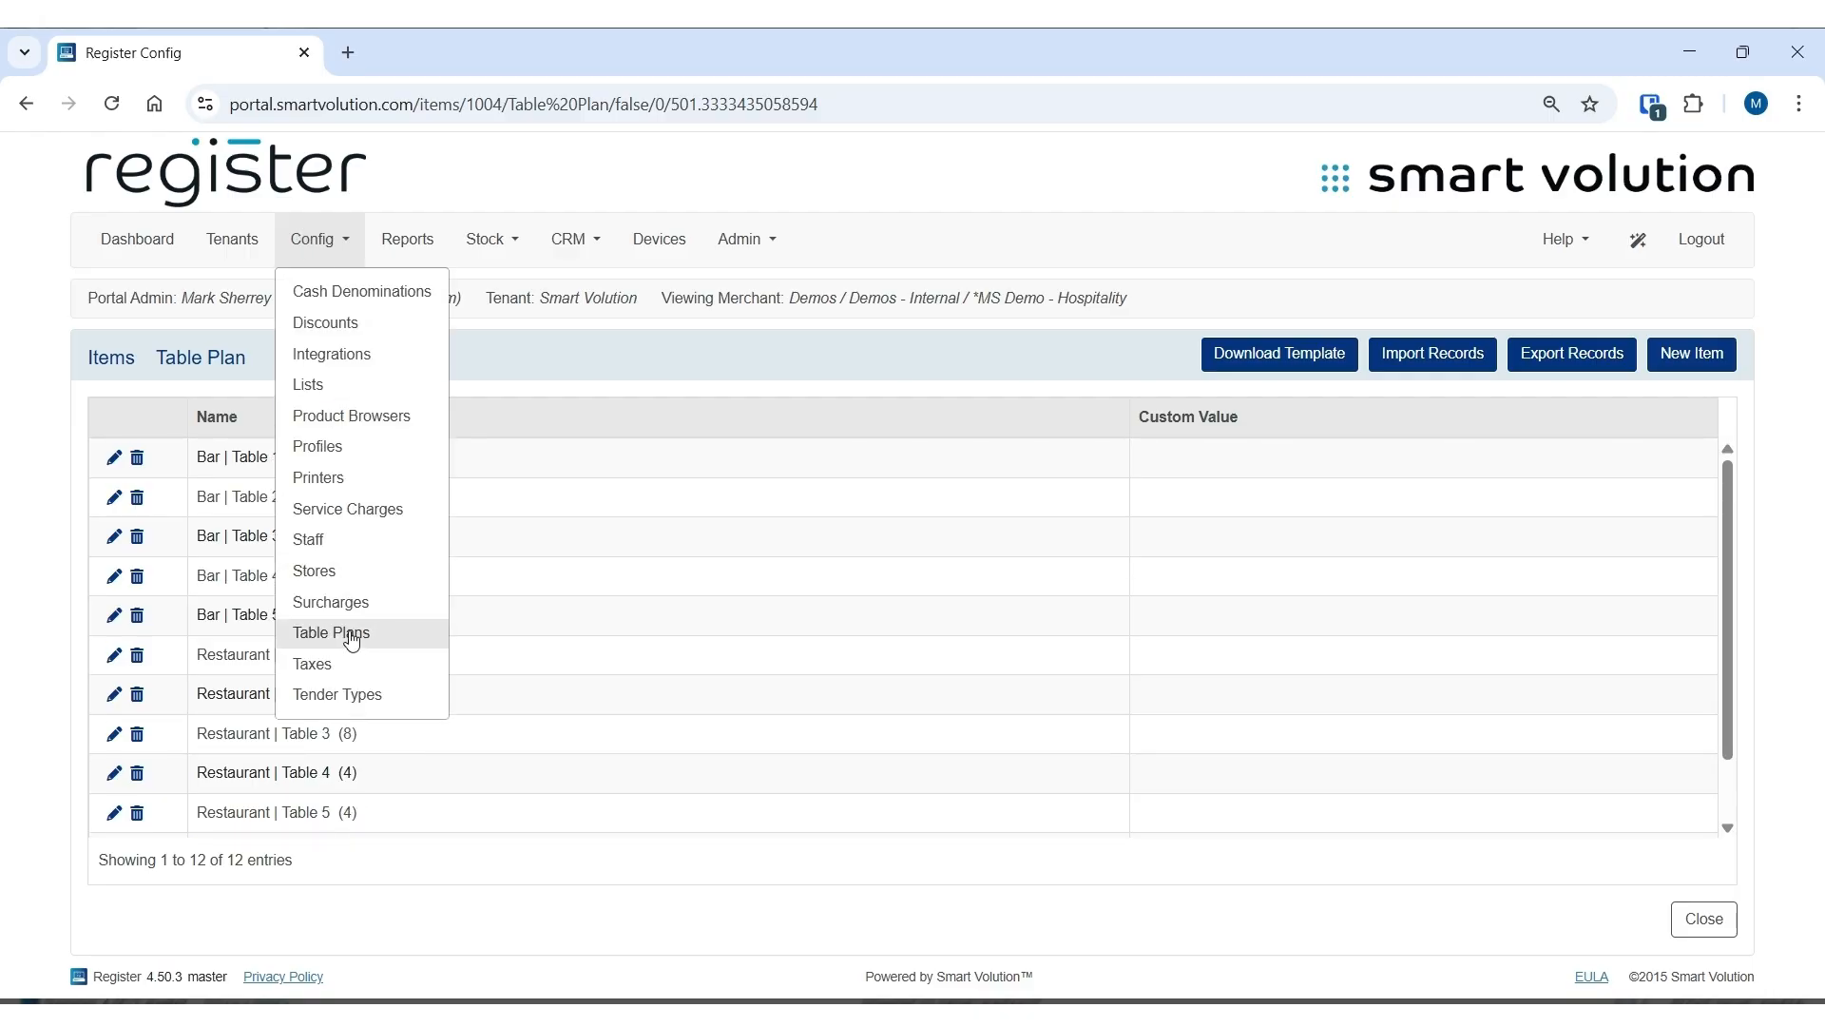
pyautogui.click(315, 572)
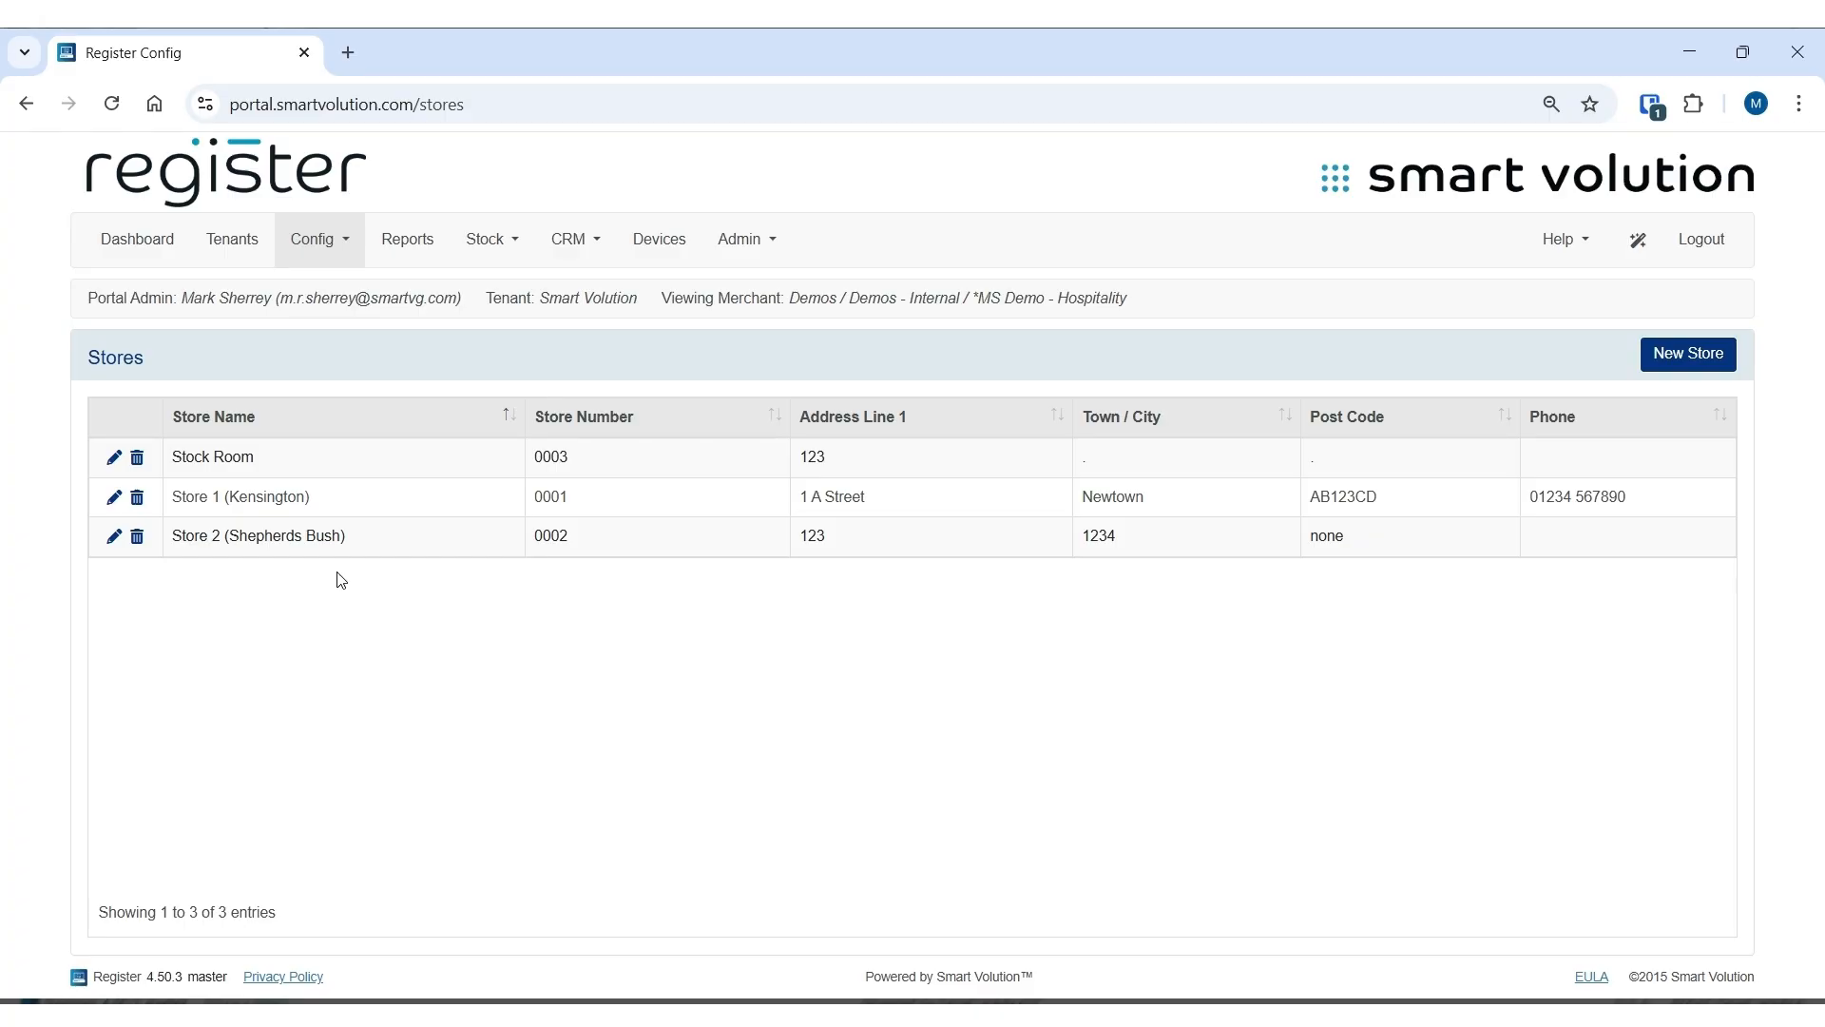
# Open the Taxes configuration page and review the VAT and Zero Rate entries.
pyautogui.click(313, 238)
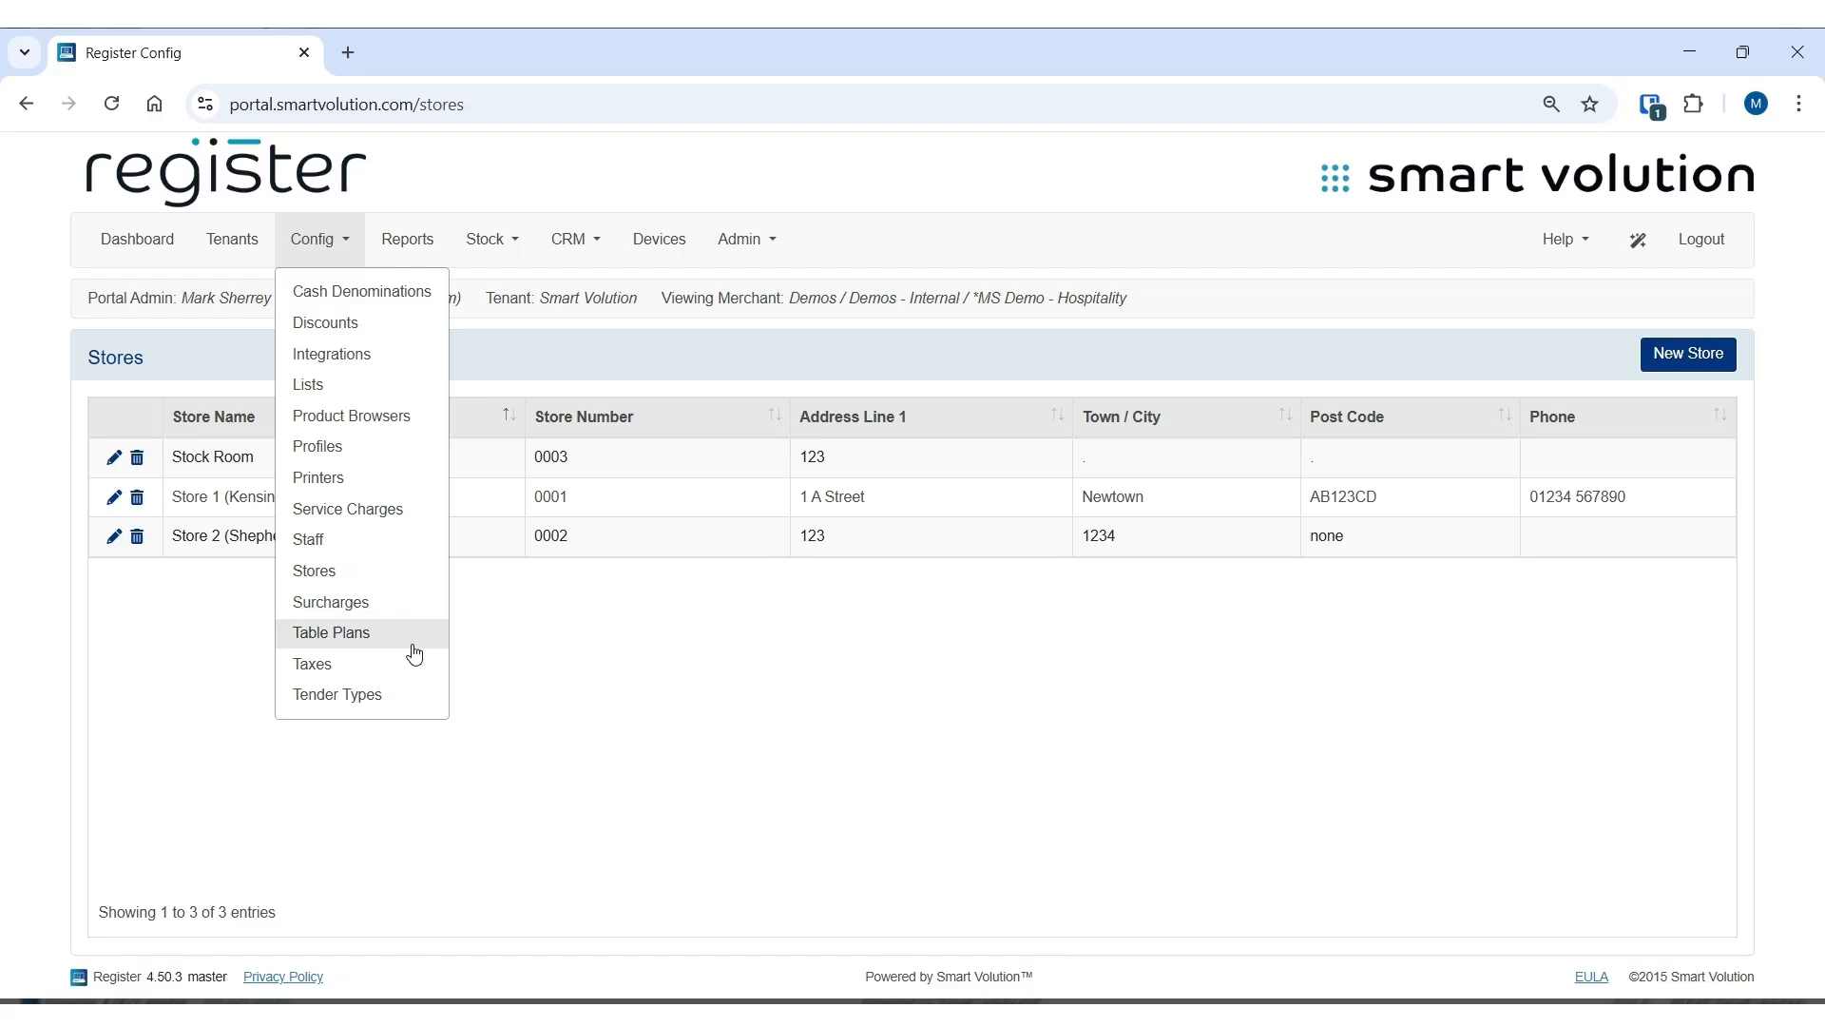
pyautogui.click(414, 680)
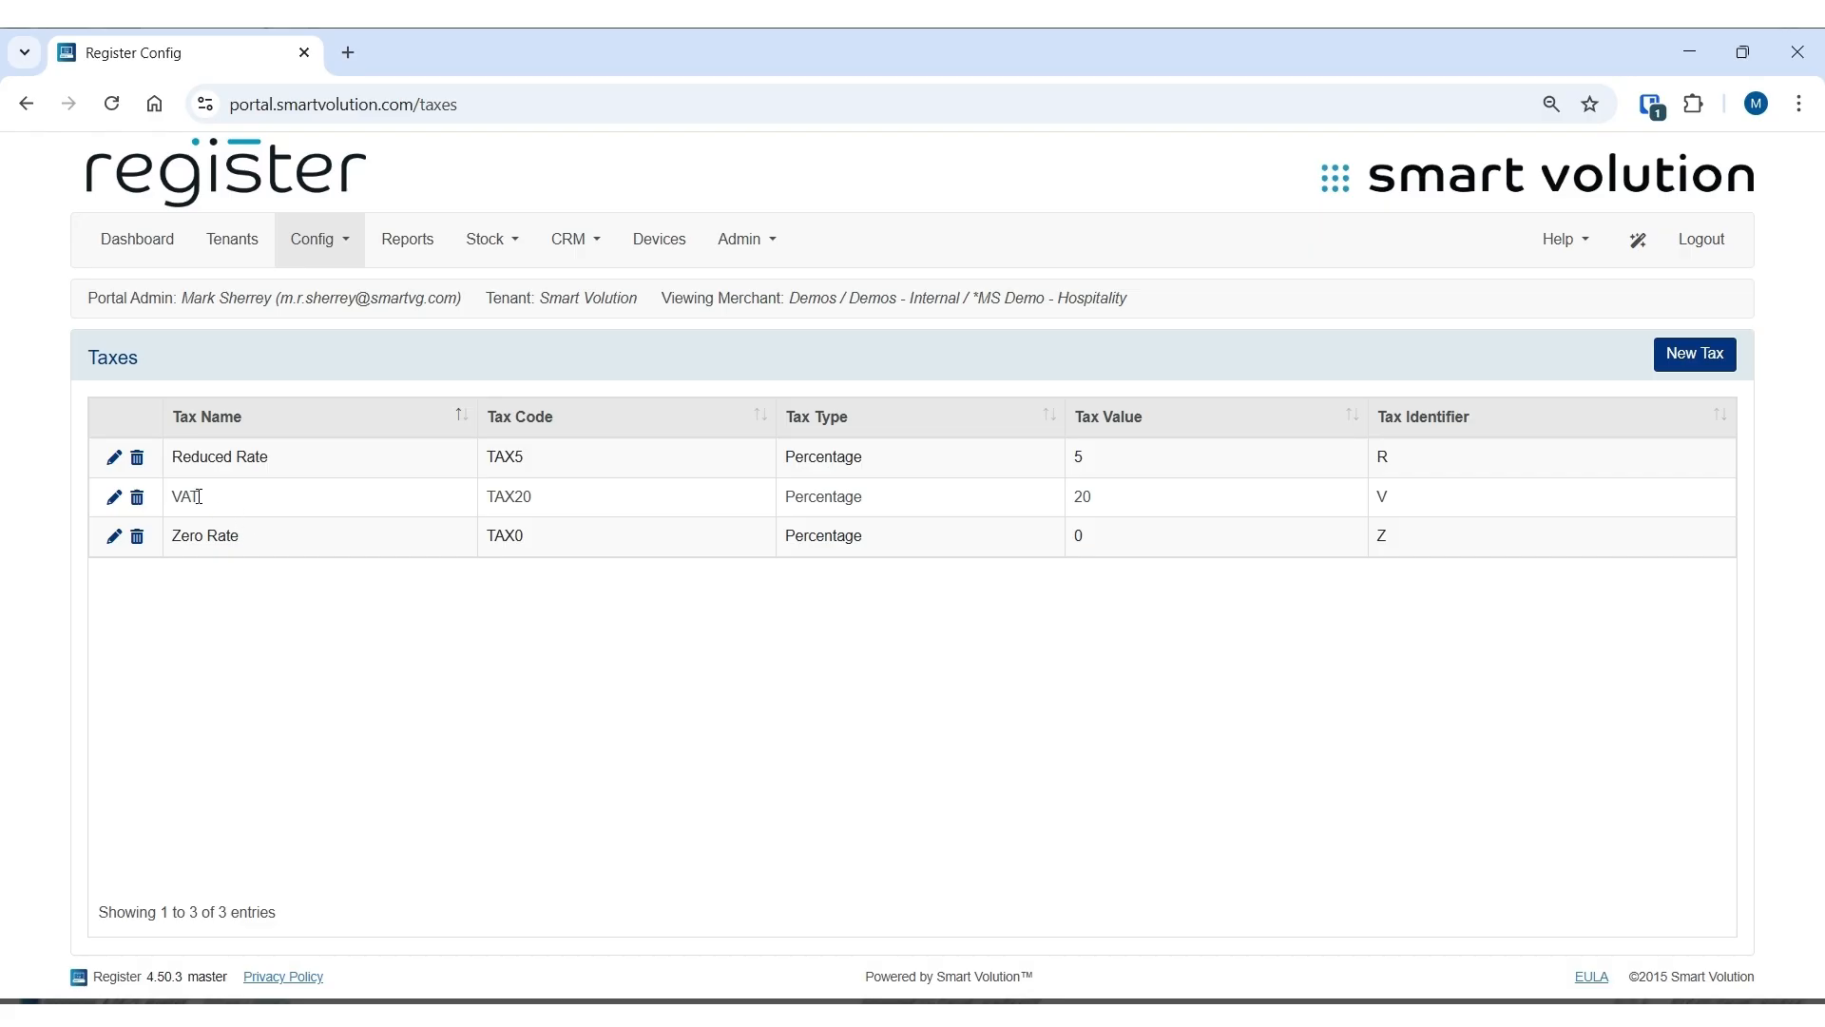
pyautogui.moveTo(534, 544); pyautogui.dragTo(467, 499)
pyautogui.click(516, 652)
# Open the Tender Types configuration page to view the payment methods set up.
pyautogui.click(328, 246)
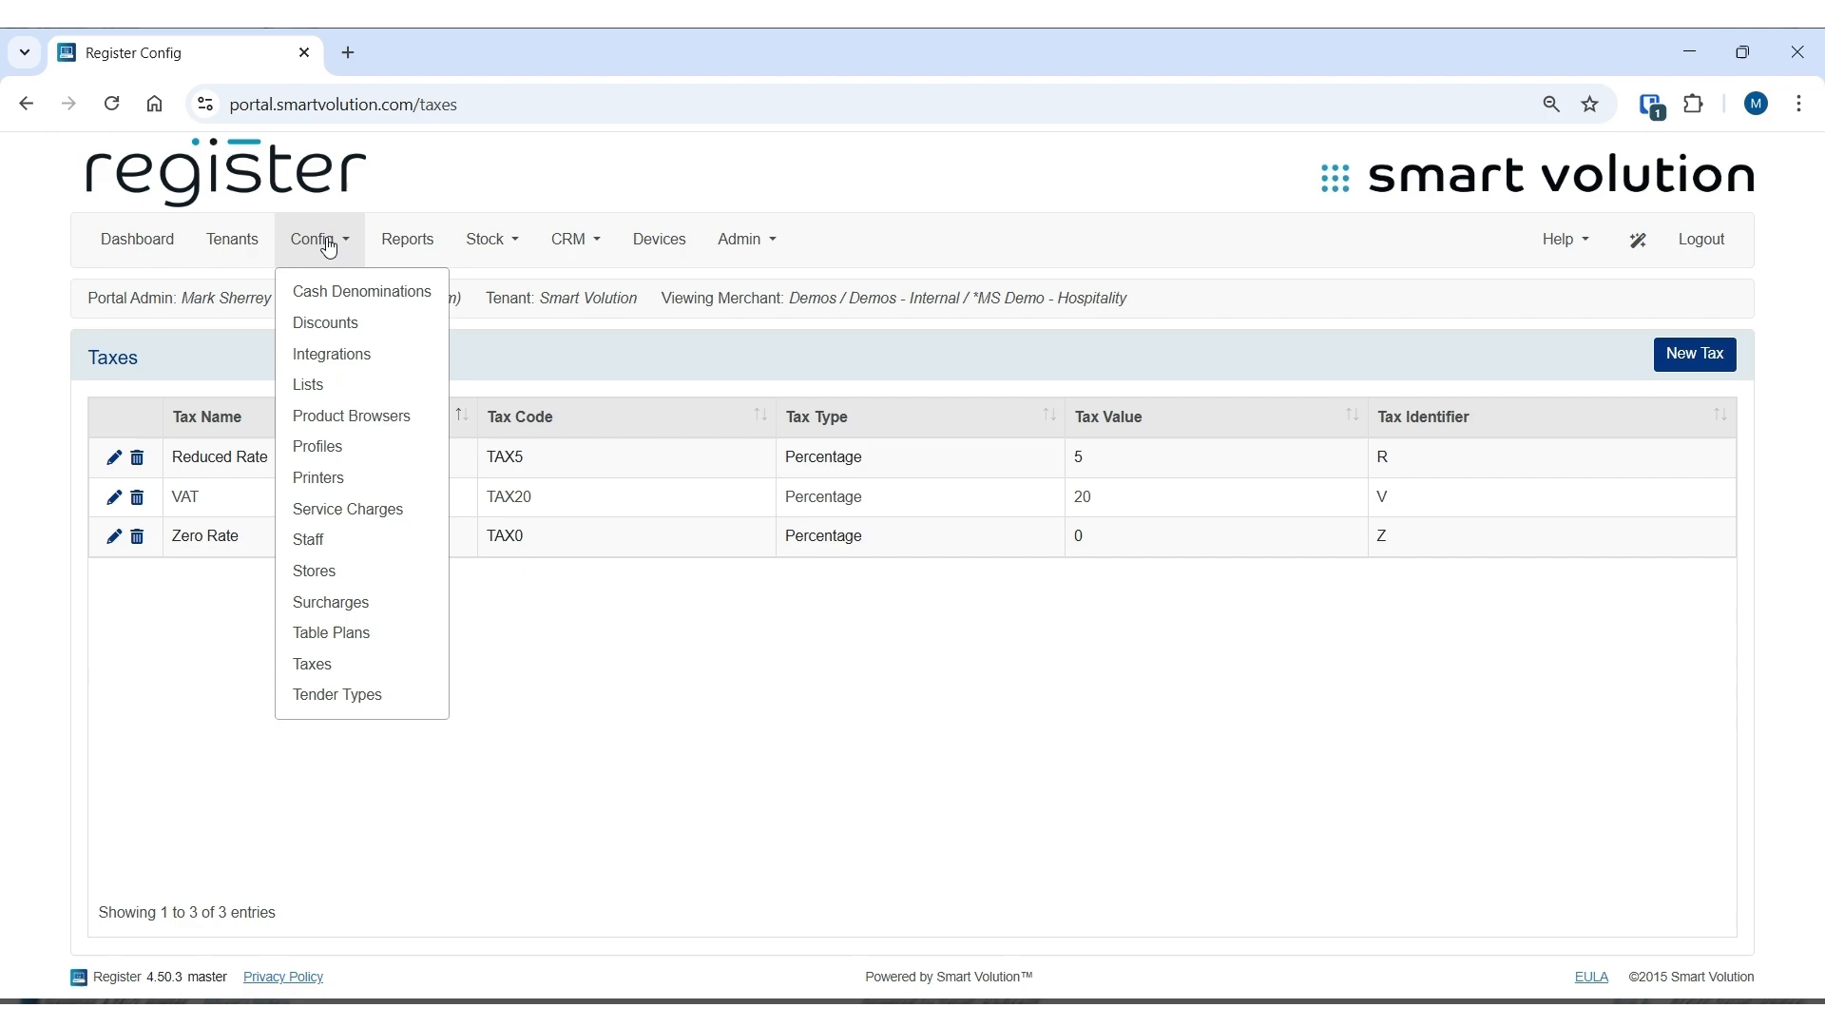
pyautogui.click(357, 701)
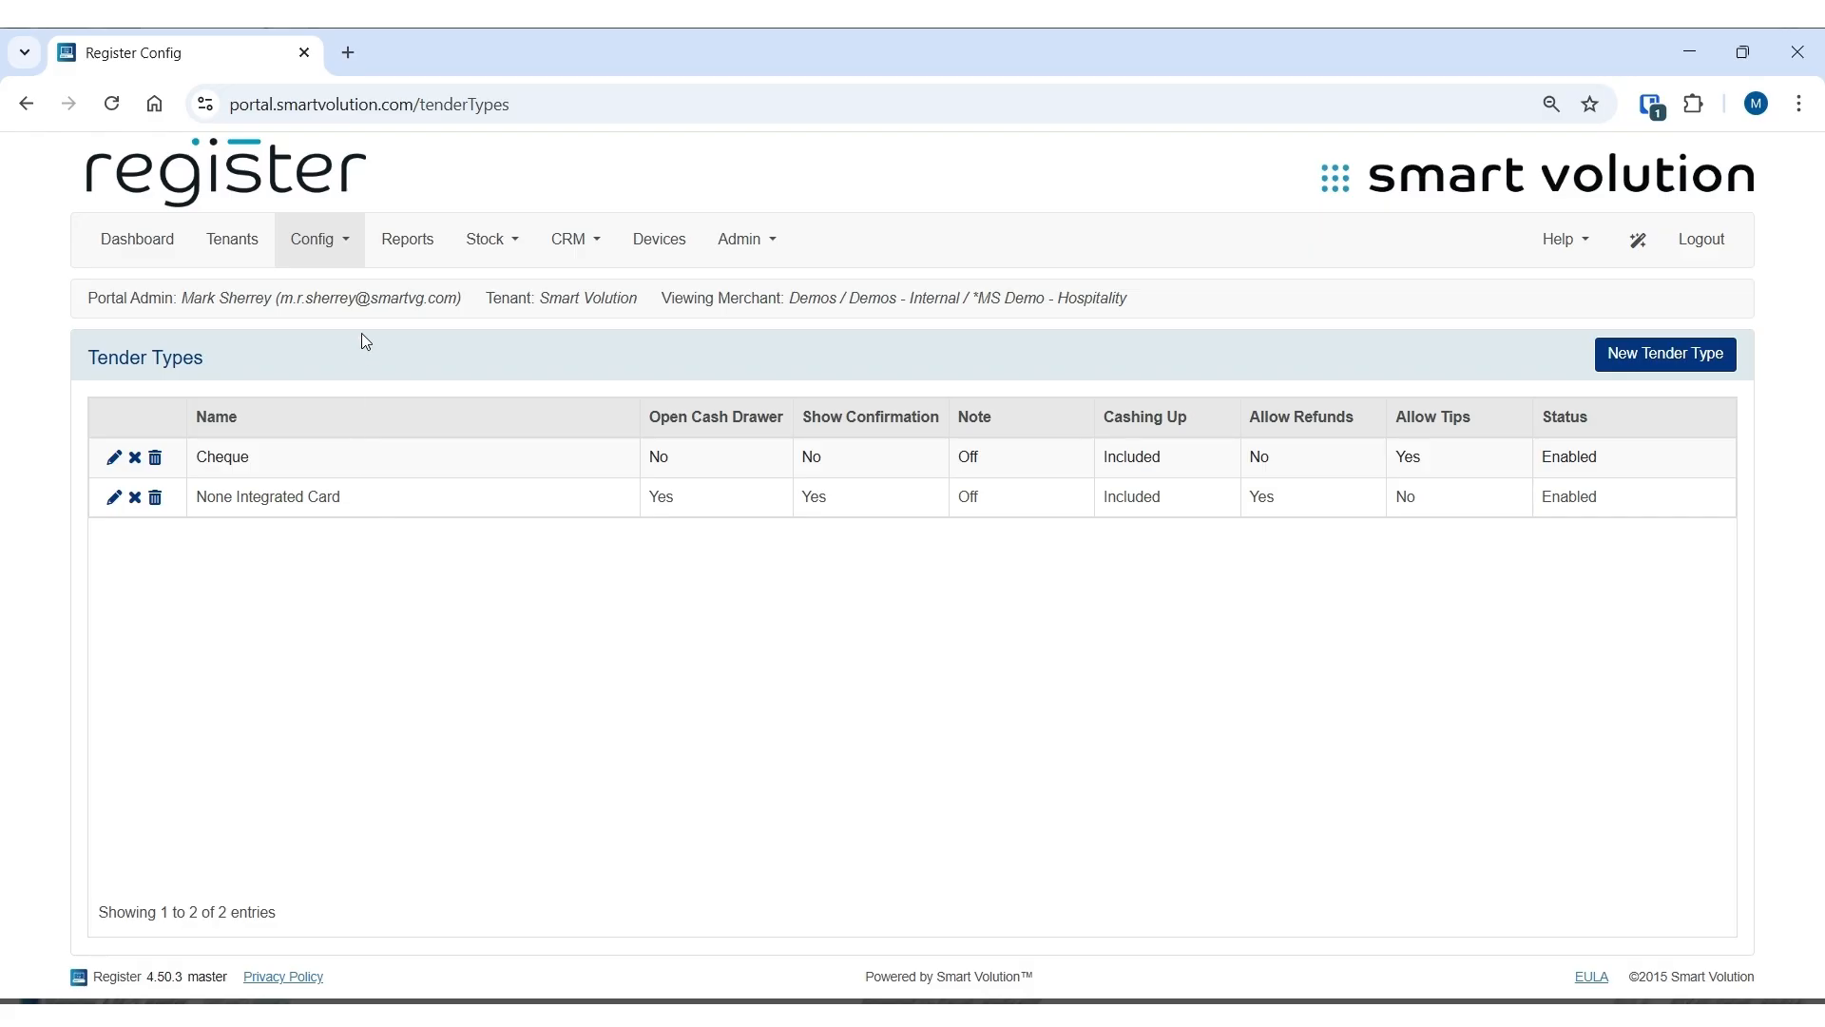
pyautogui.click(335, 252)
# Open the Reports page and view the list of reports that can be selected.
pyautogui.click(406, 246)
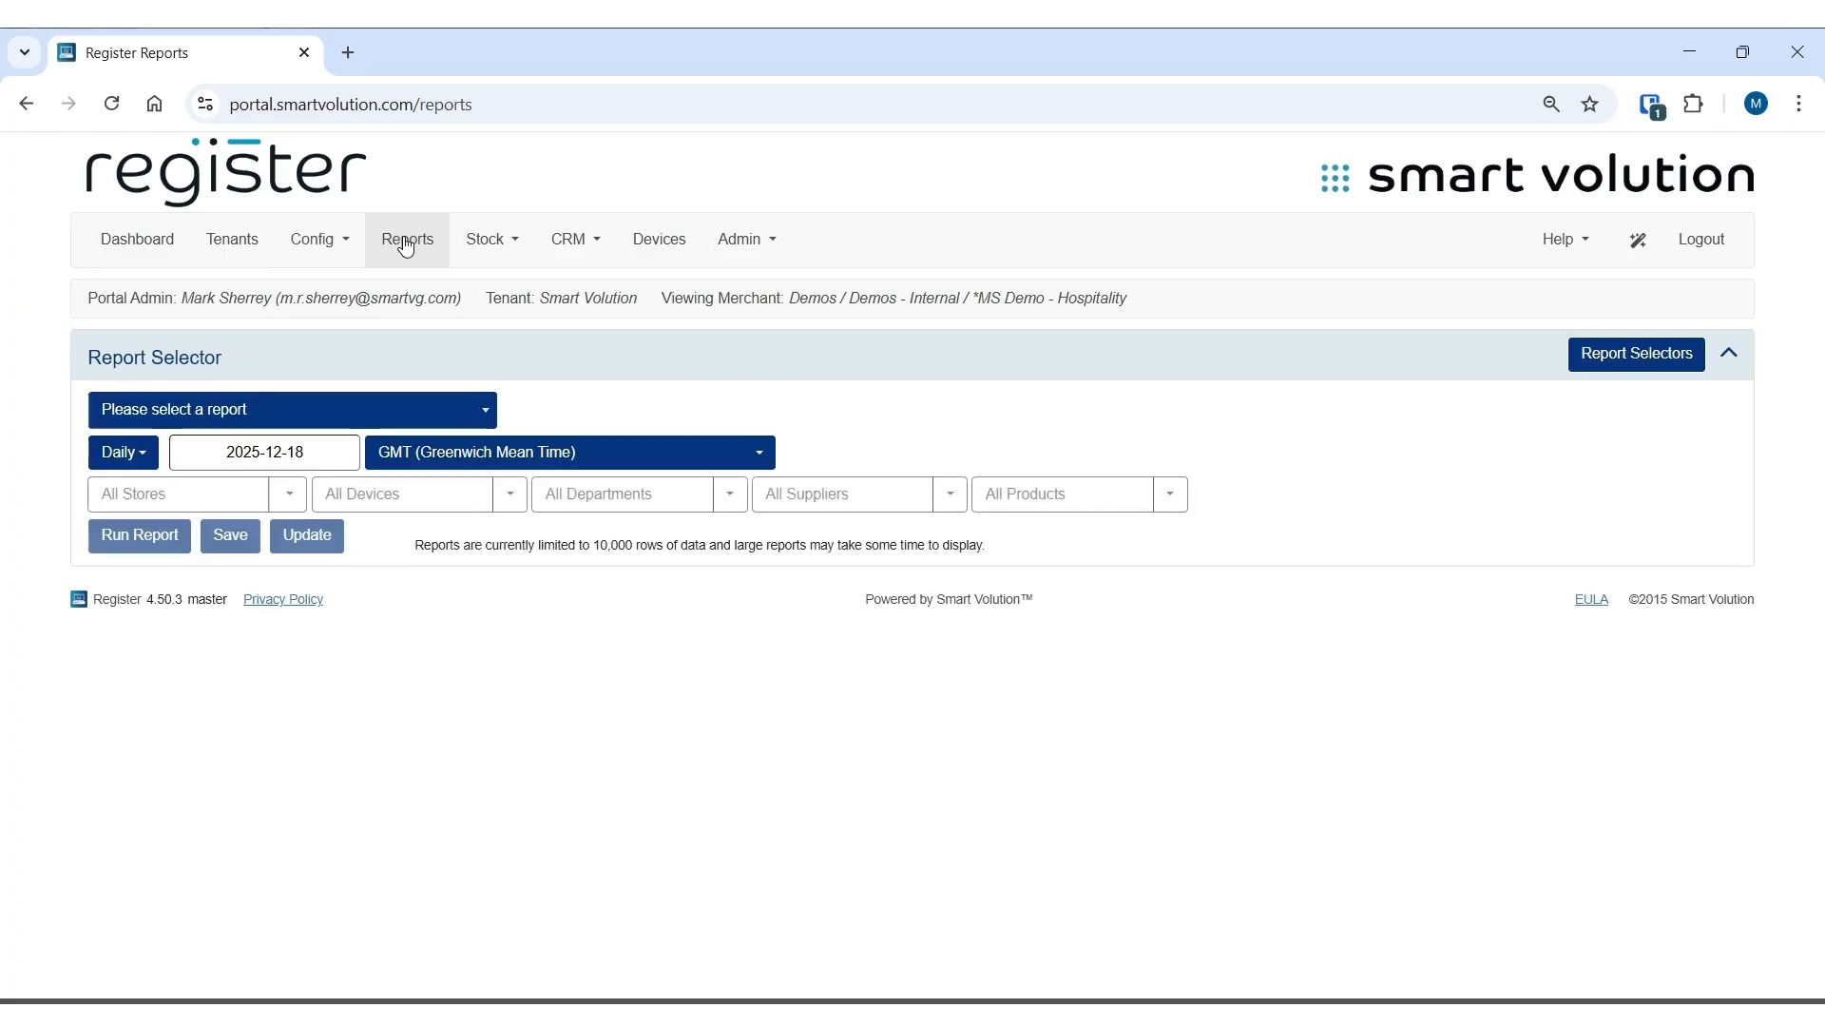
pyautogui.click(377, 416)
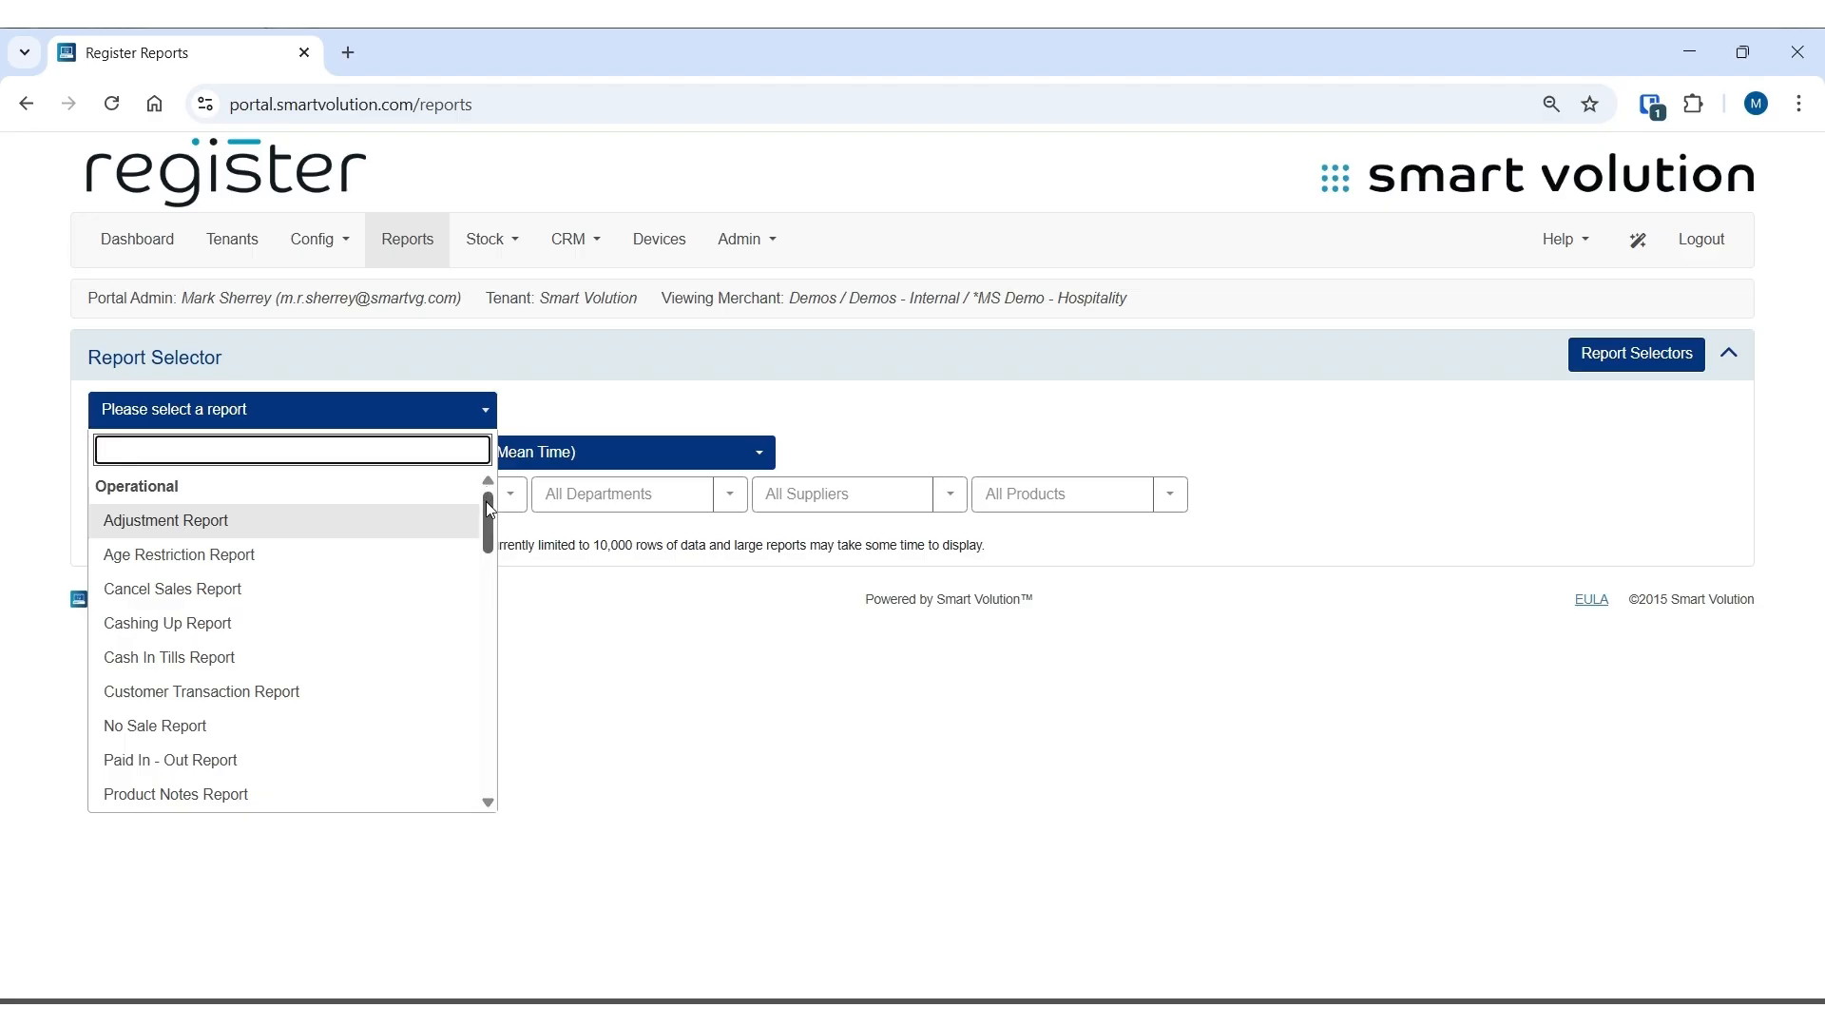
pyautogui.moveTo(487, 506)
pyautogui.mouseDown()
pyautogui.moveTo(481, 777)
pyautogui.moveTo(485, 495)
pyautogui.mouseUp()
# Open the stock Departments page and review the Drink and Food departments with their sub-departments.
pyautogui.moveTo(485, 247)
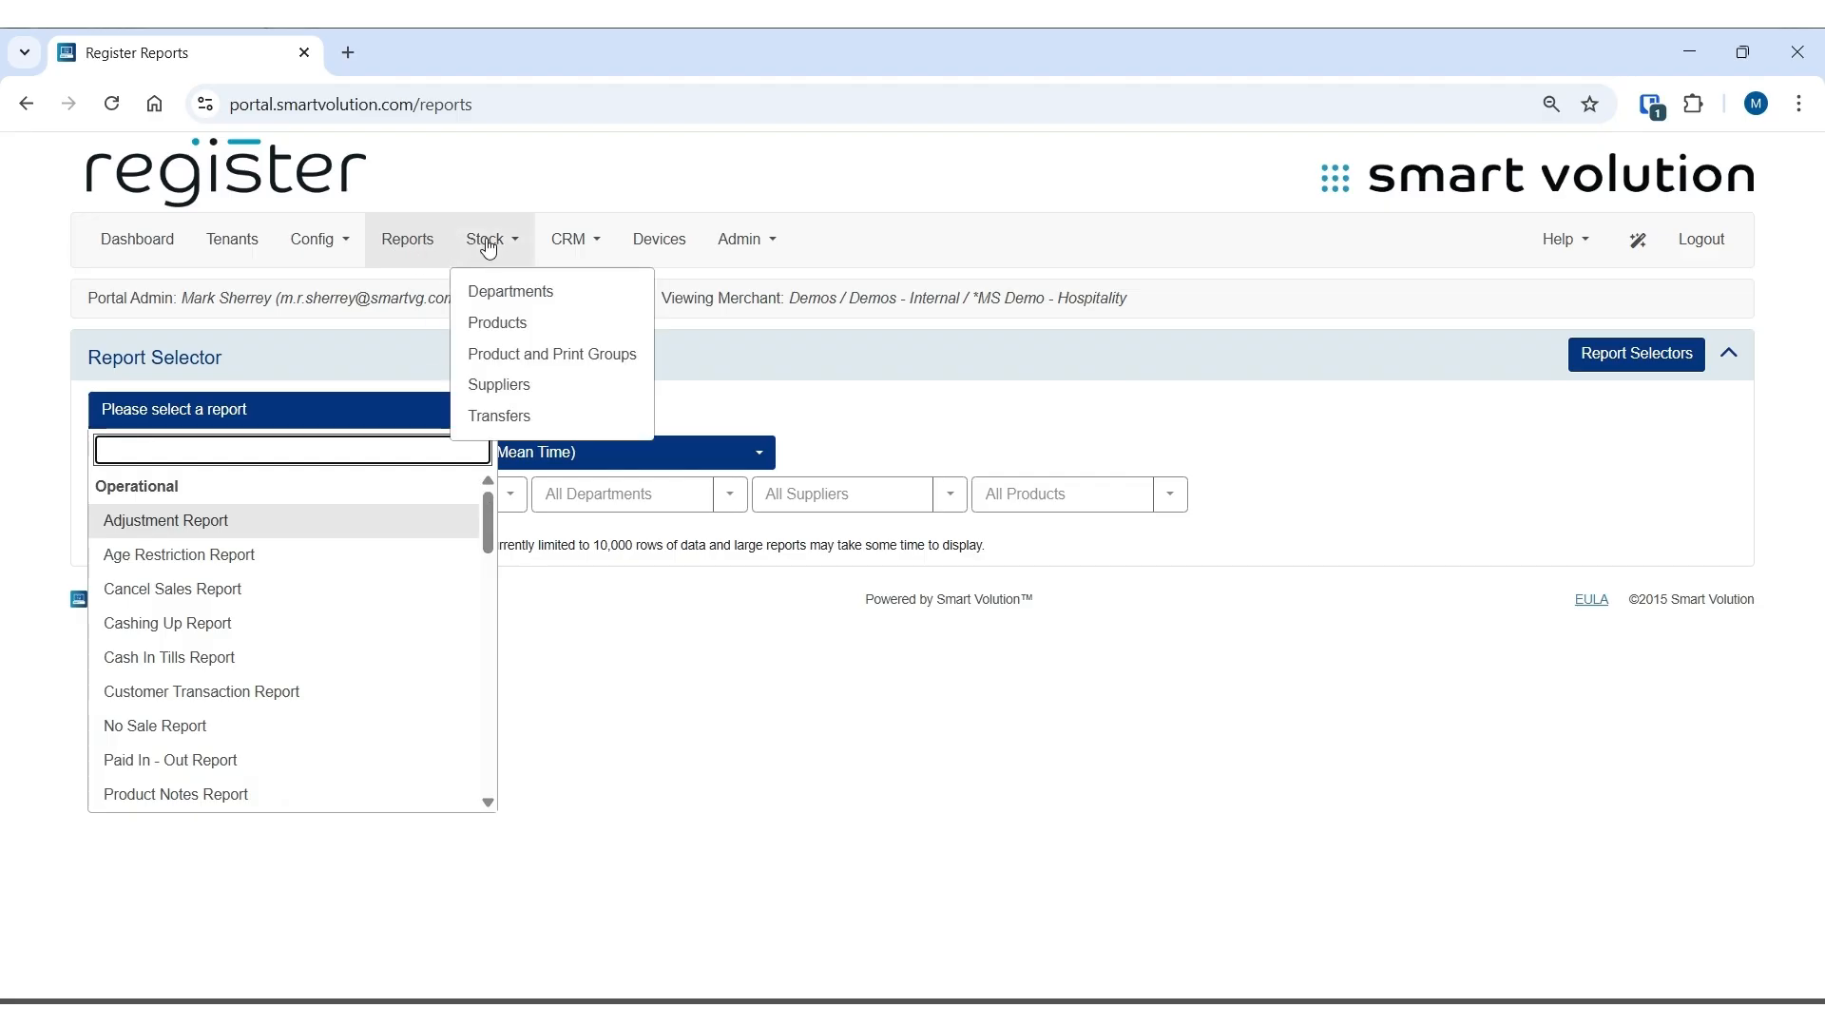
pyautogui.click(501, 295)
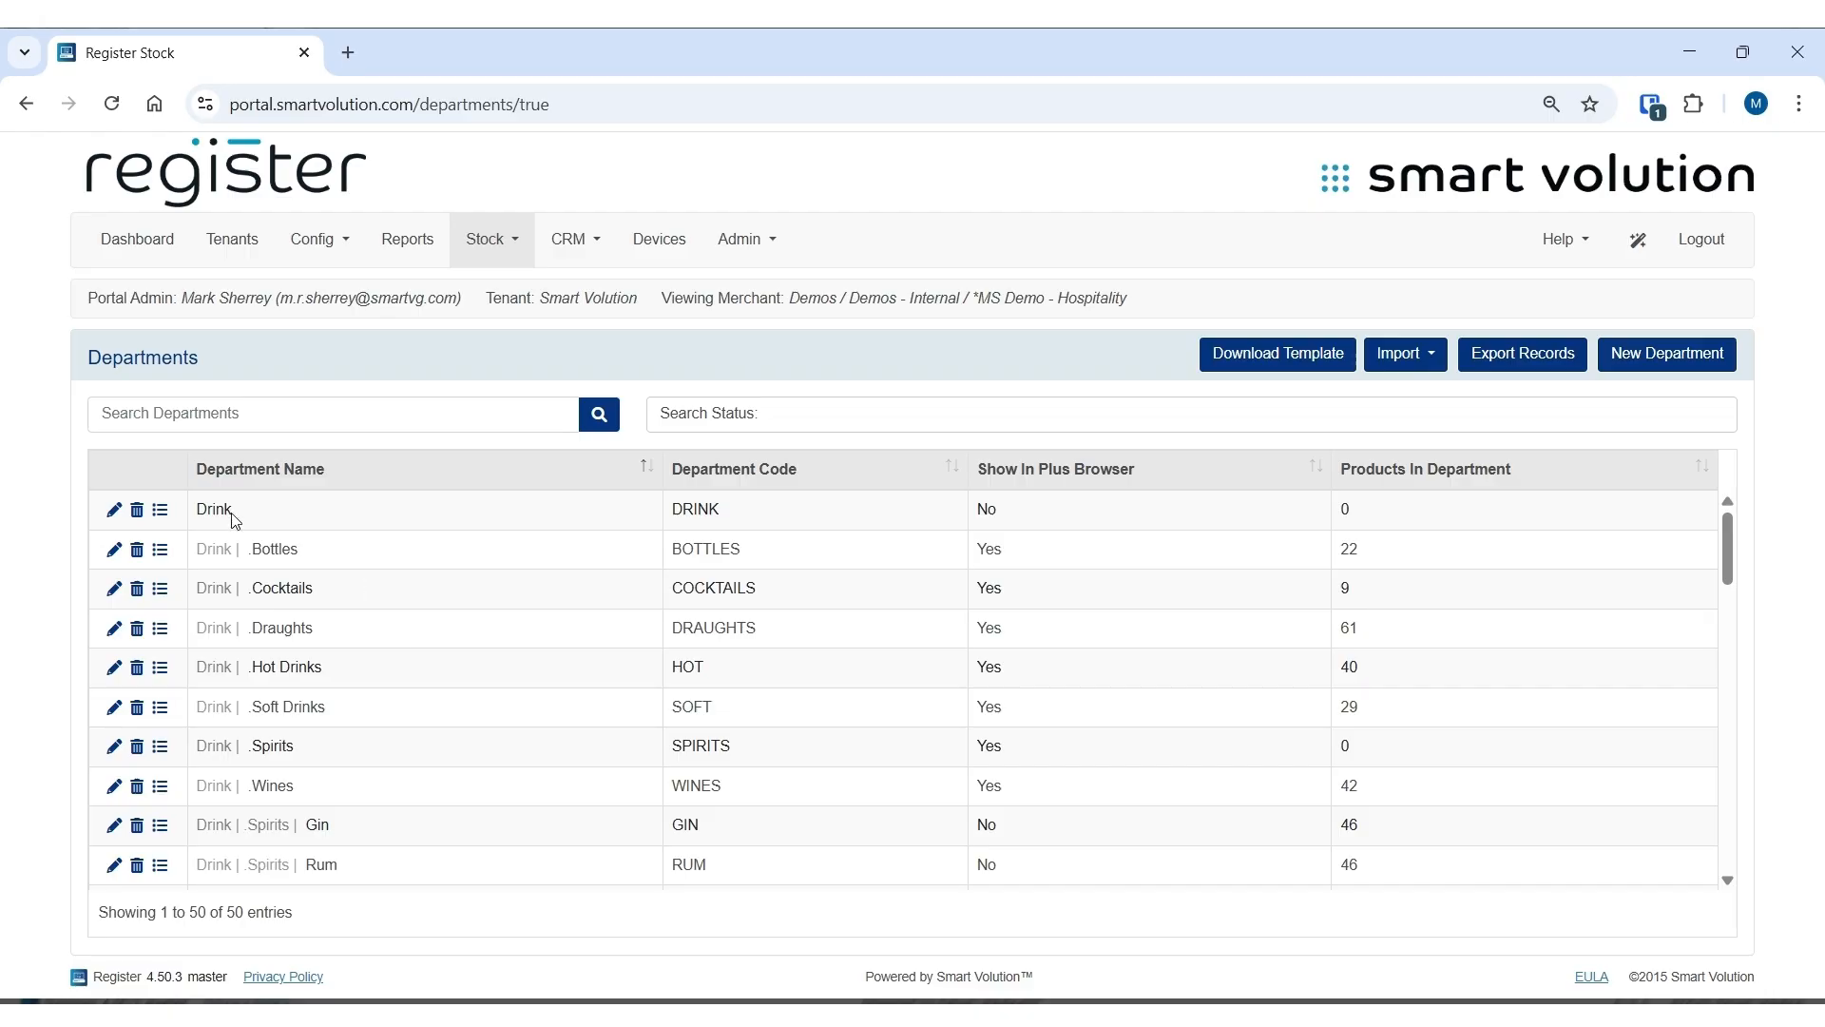
pyautogui.moveTo(232, 513); pyautogui.dragTo(196, 513)
pyautogui.scroll(-5, 321, 513)
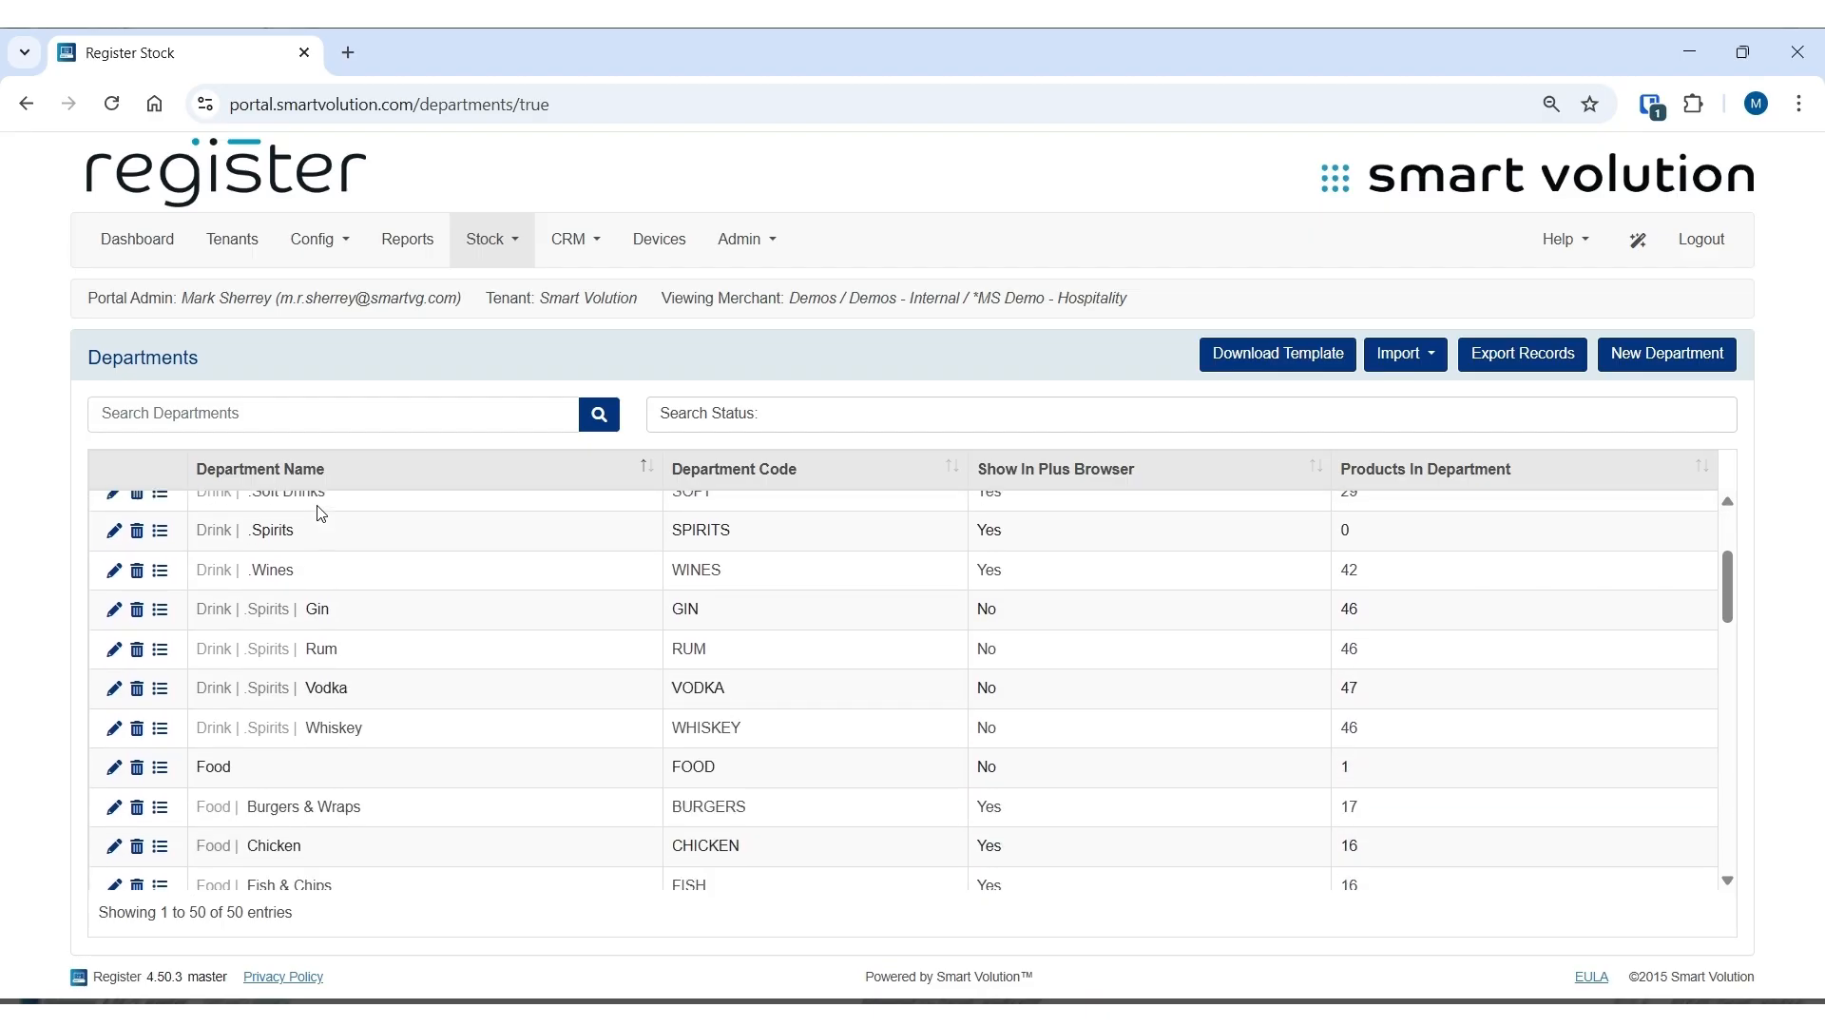
pyautogui.scroll(-3, 321, 513)
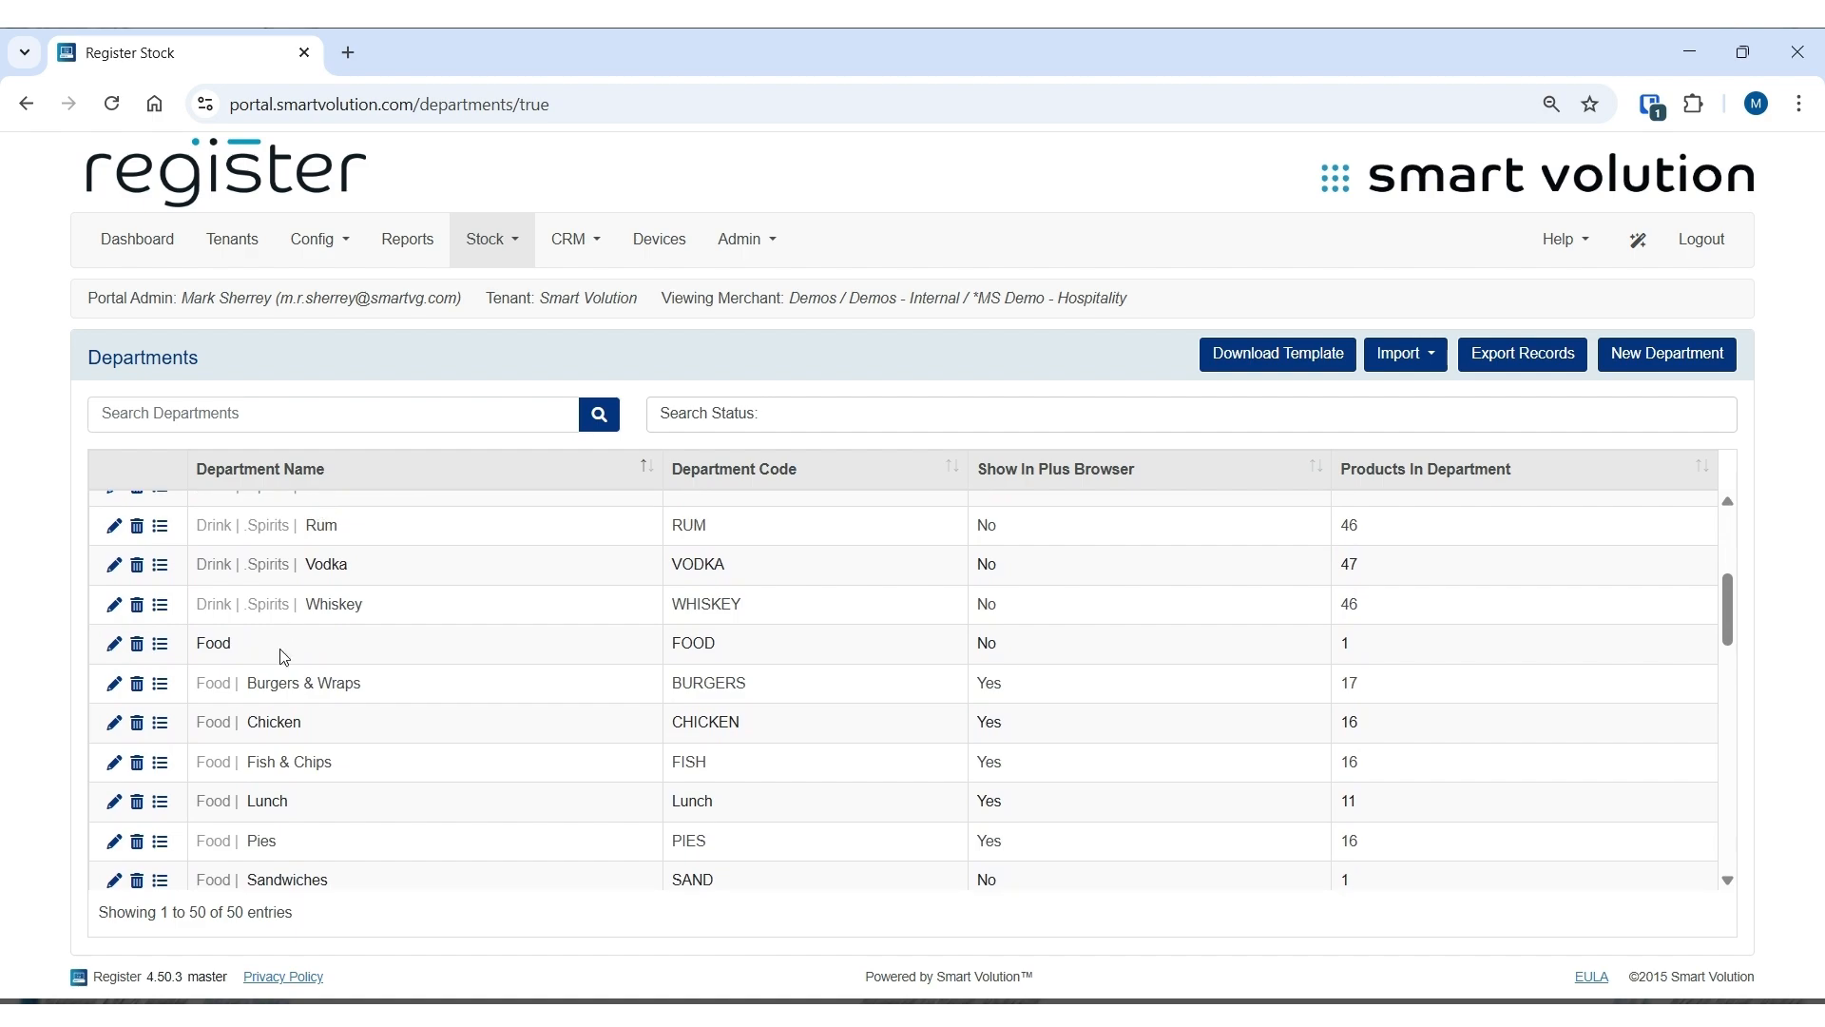
pyautogui.moveTo(245, 656); pyautogui.dragTo(196, 654)
pyautogui.scroll(8, 394, 677)
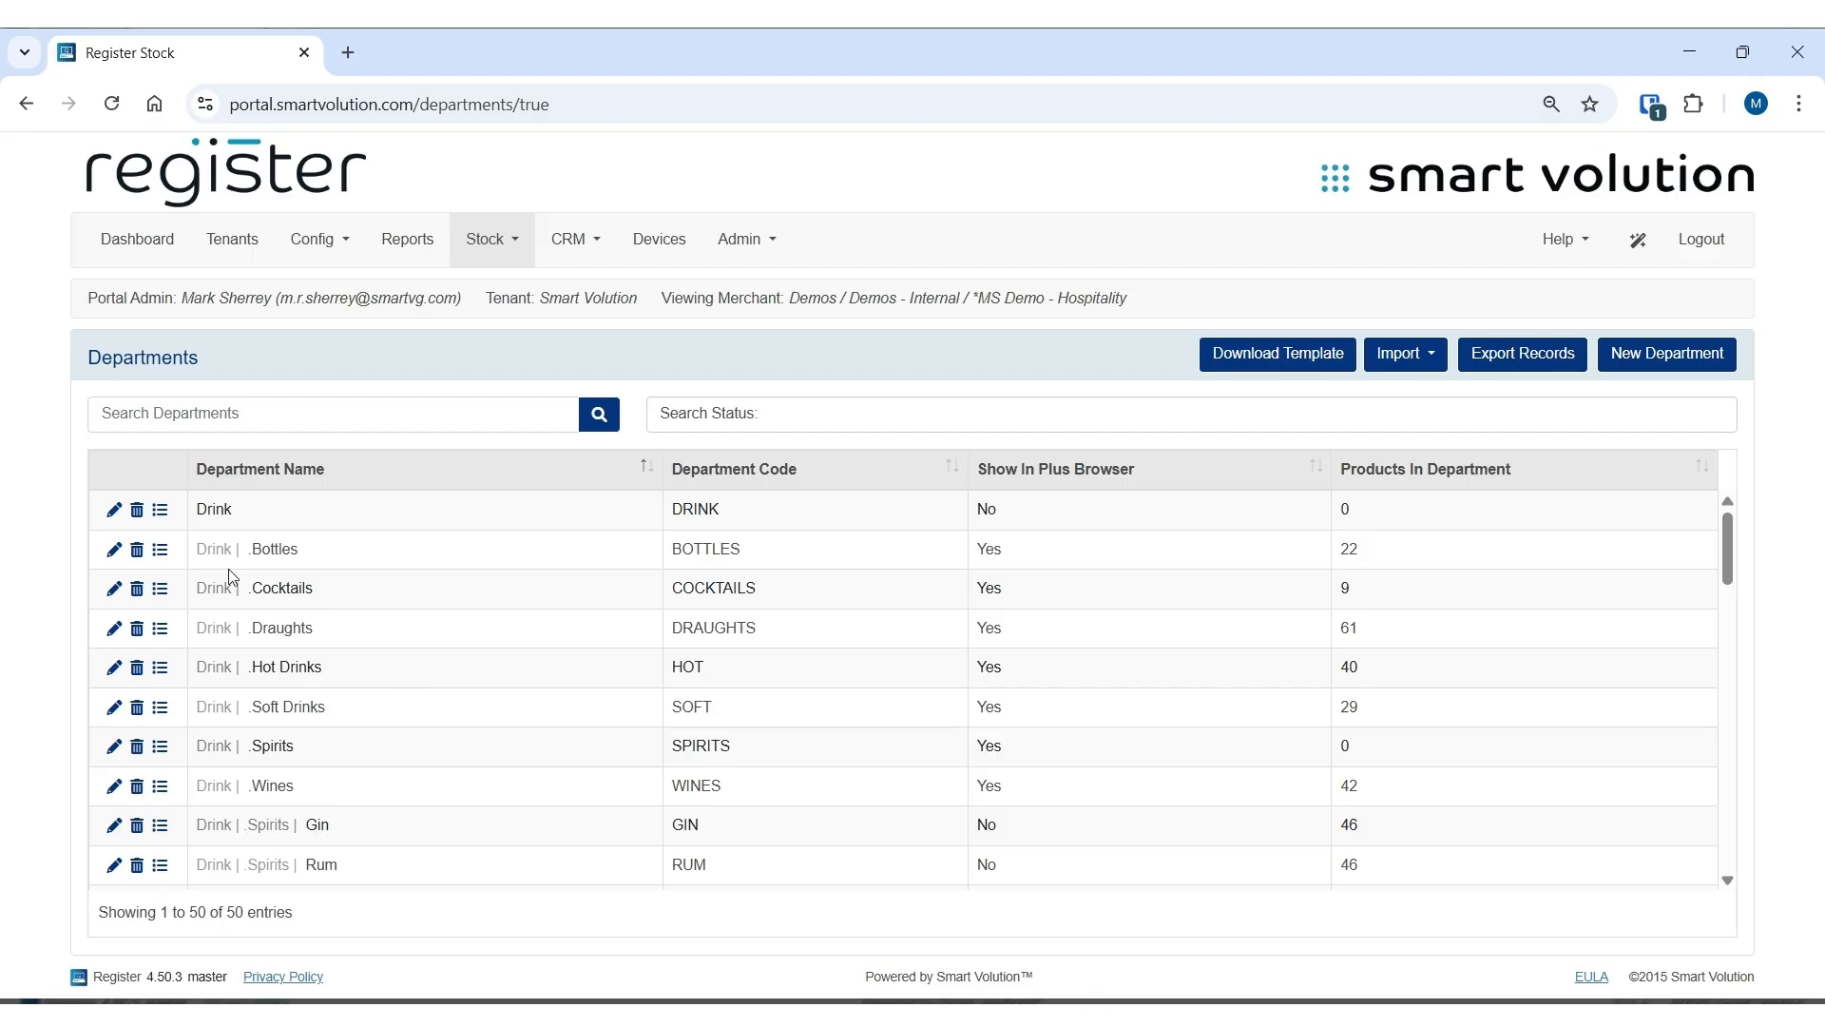
# Open the product list of the Bottles department and look through its products.
pyautogui.click(160, 549)
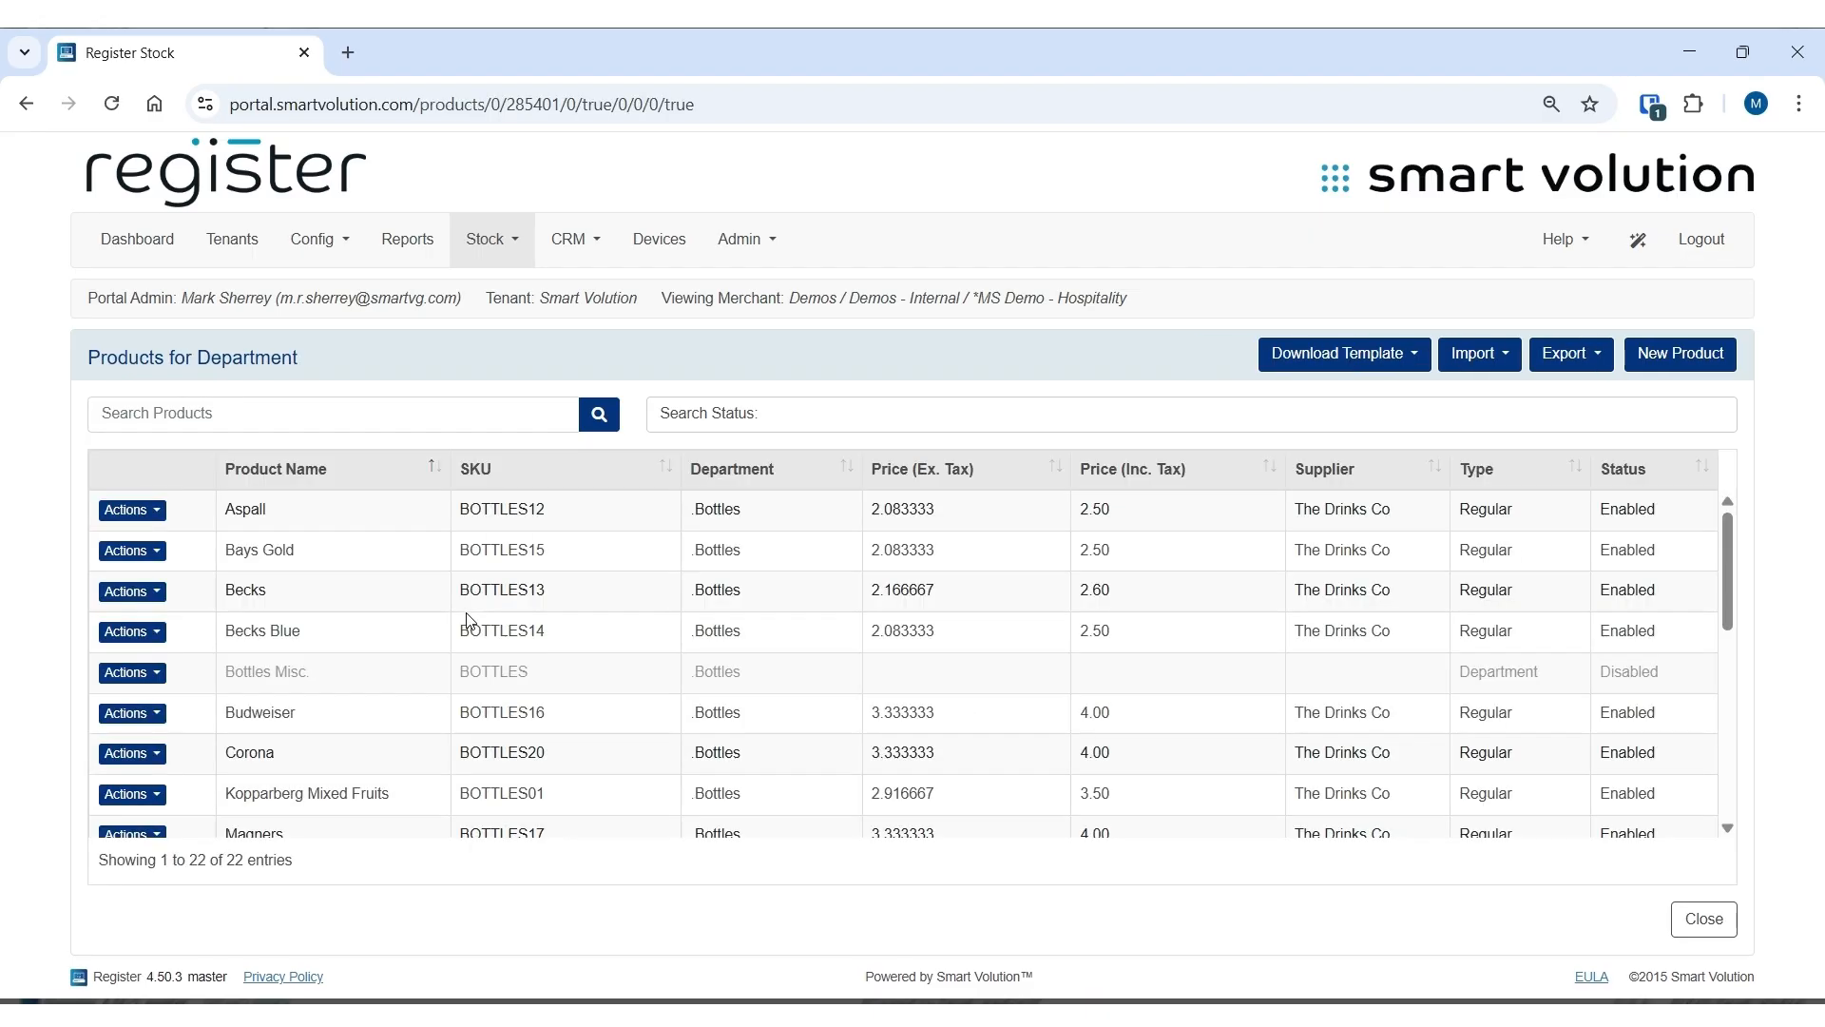
pyautogui.scroll(-3, 404, 685)
pyautogui.scroll(-5, 404, 685)
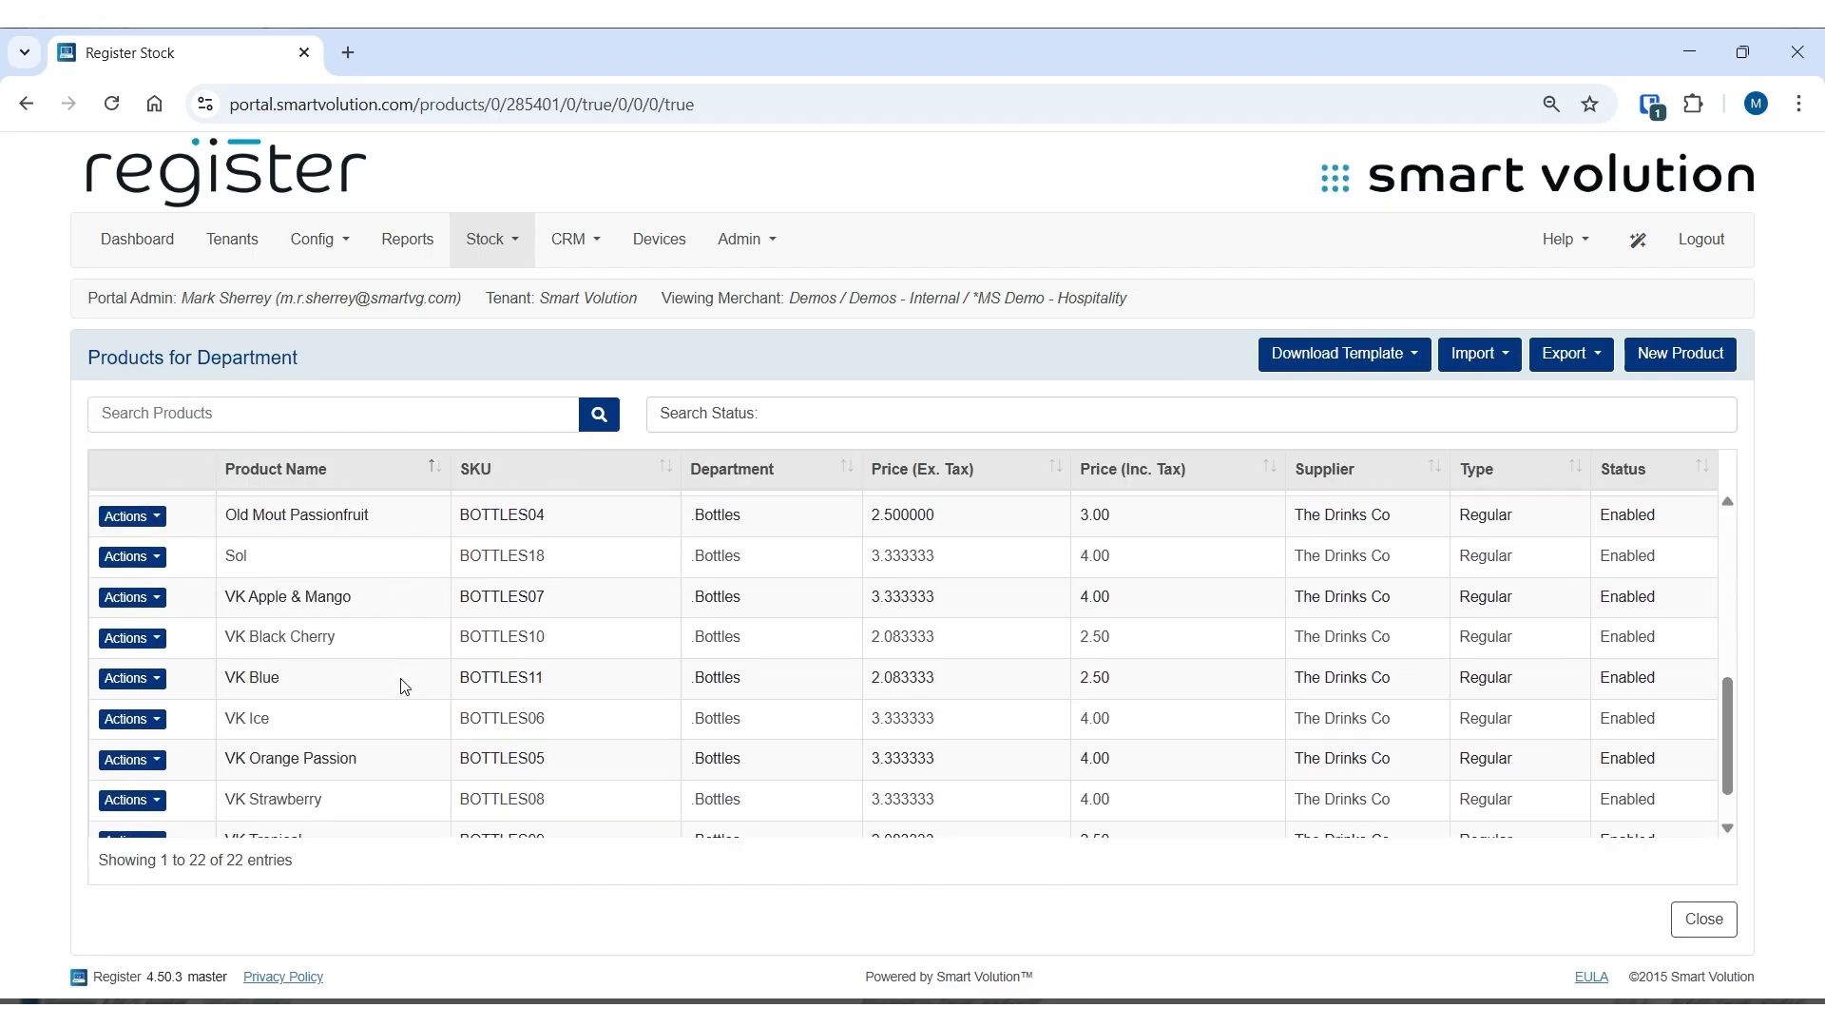
pyautogui.scroll(4, 404, 685)
pyautogui.scroll(4, 404, 686)
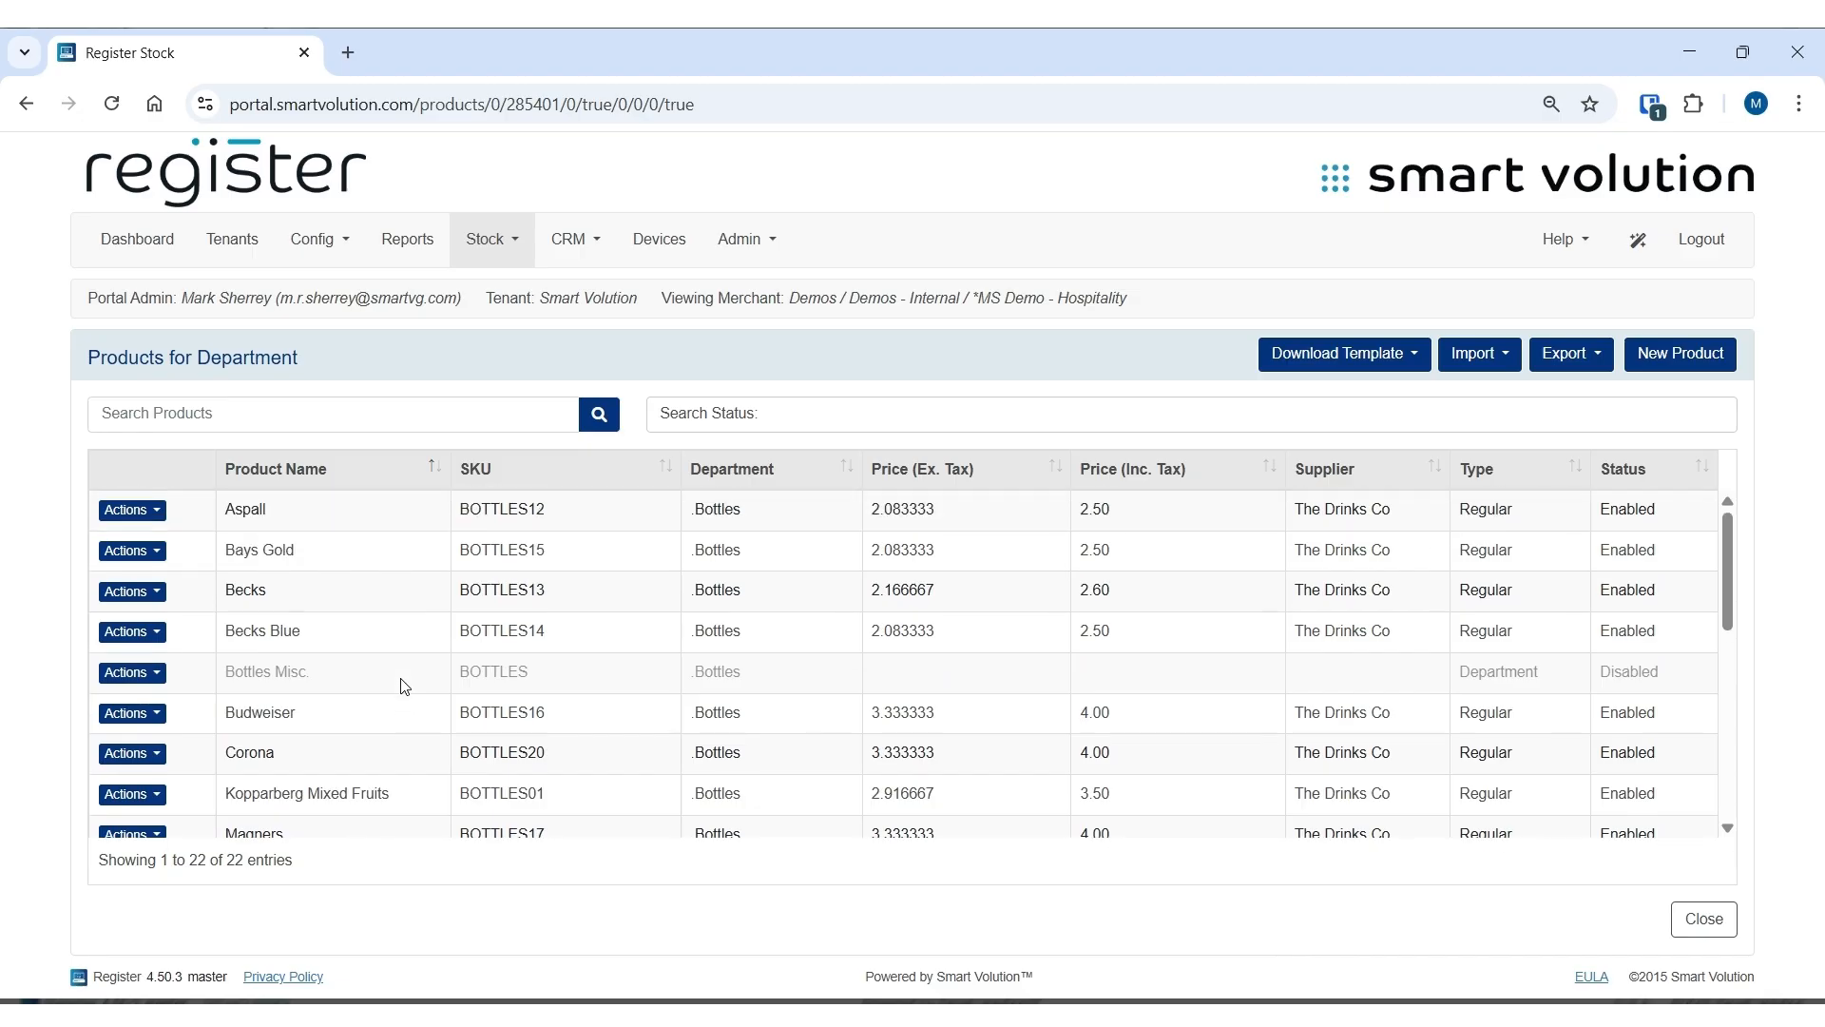
# Open the Aspall product for editing and review its general details and its Eat In, Takeaway, Membership Pricelist and Happy Hour selling prices.
pyautogui.click(115, 516)
pyautogui.click(103, 543)
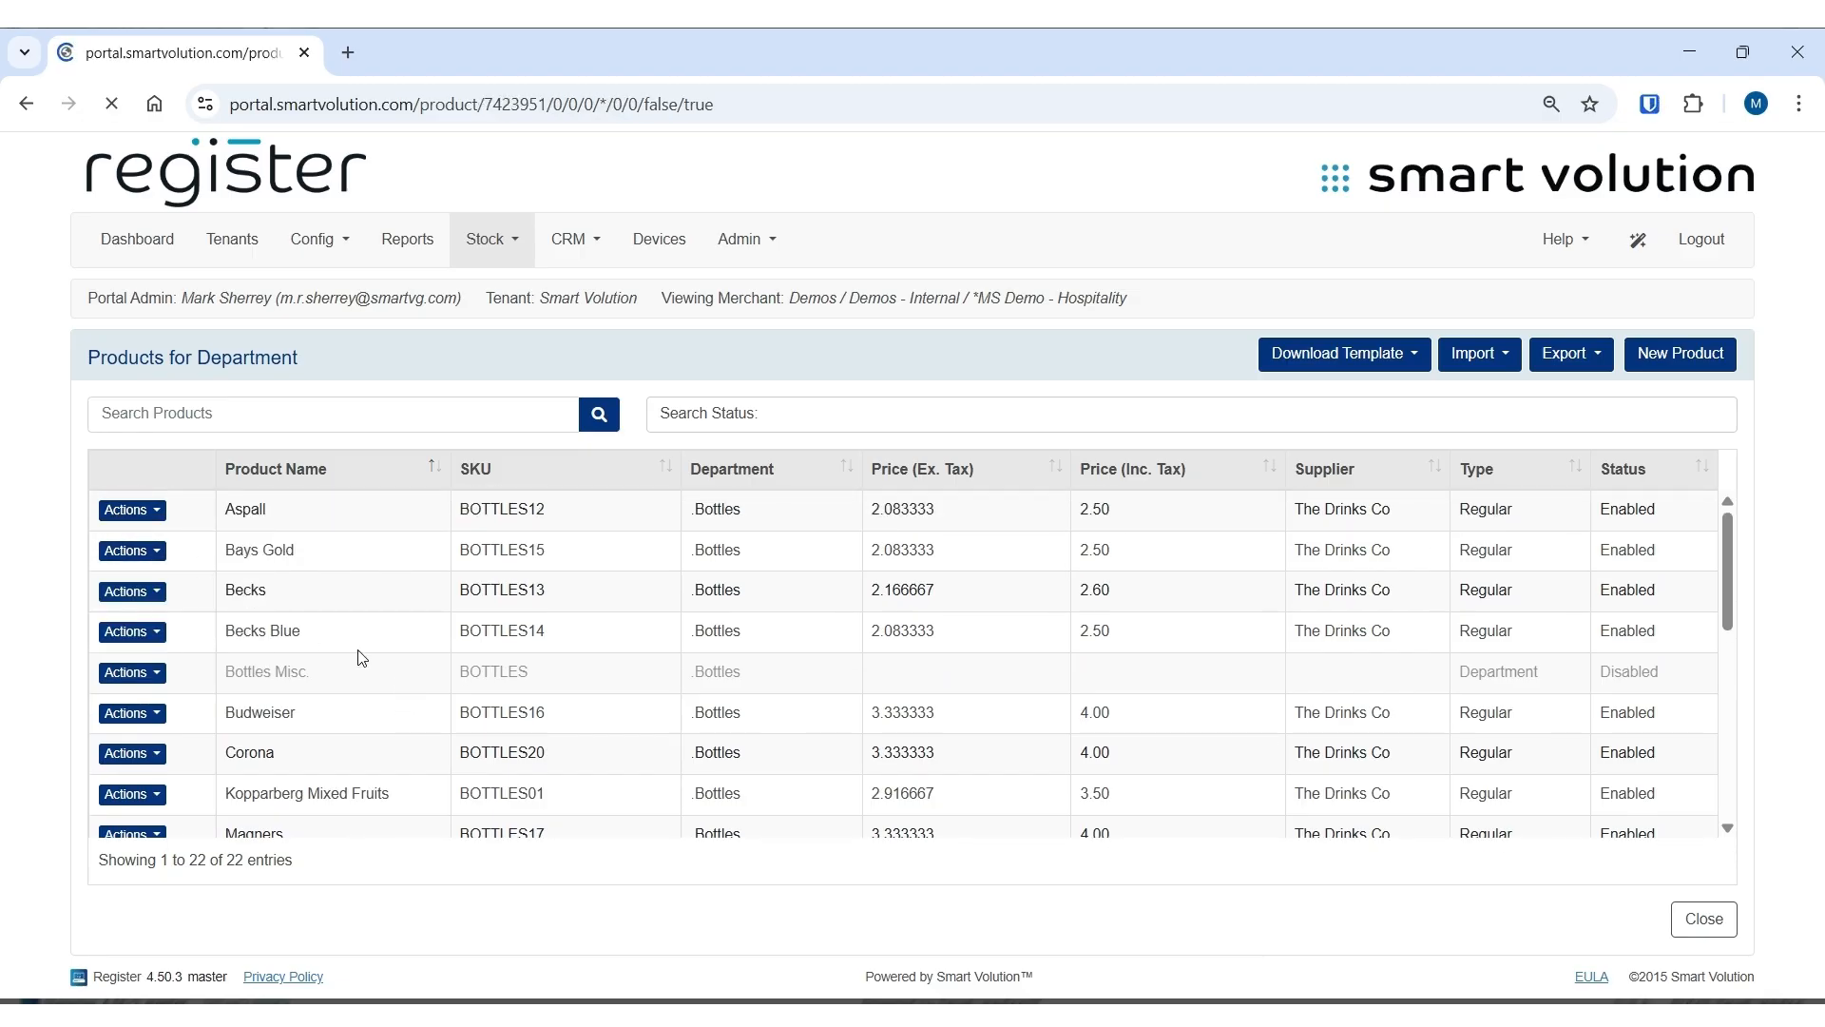
pyautogui.scroll(-1, 578, 777)
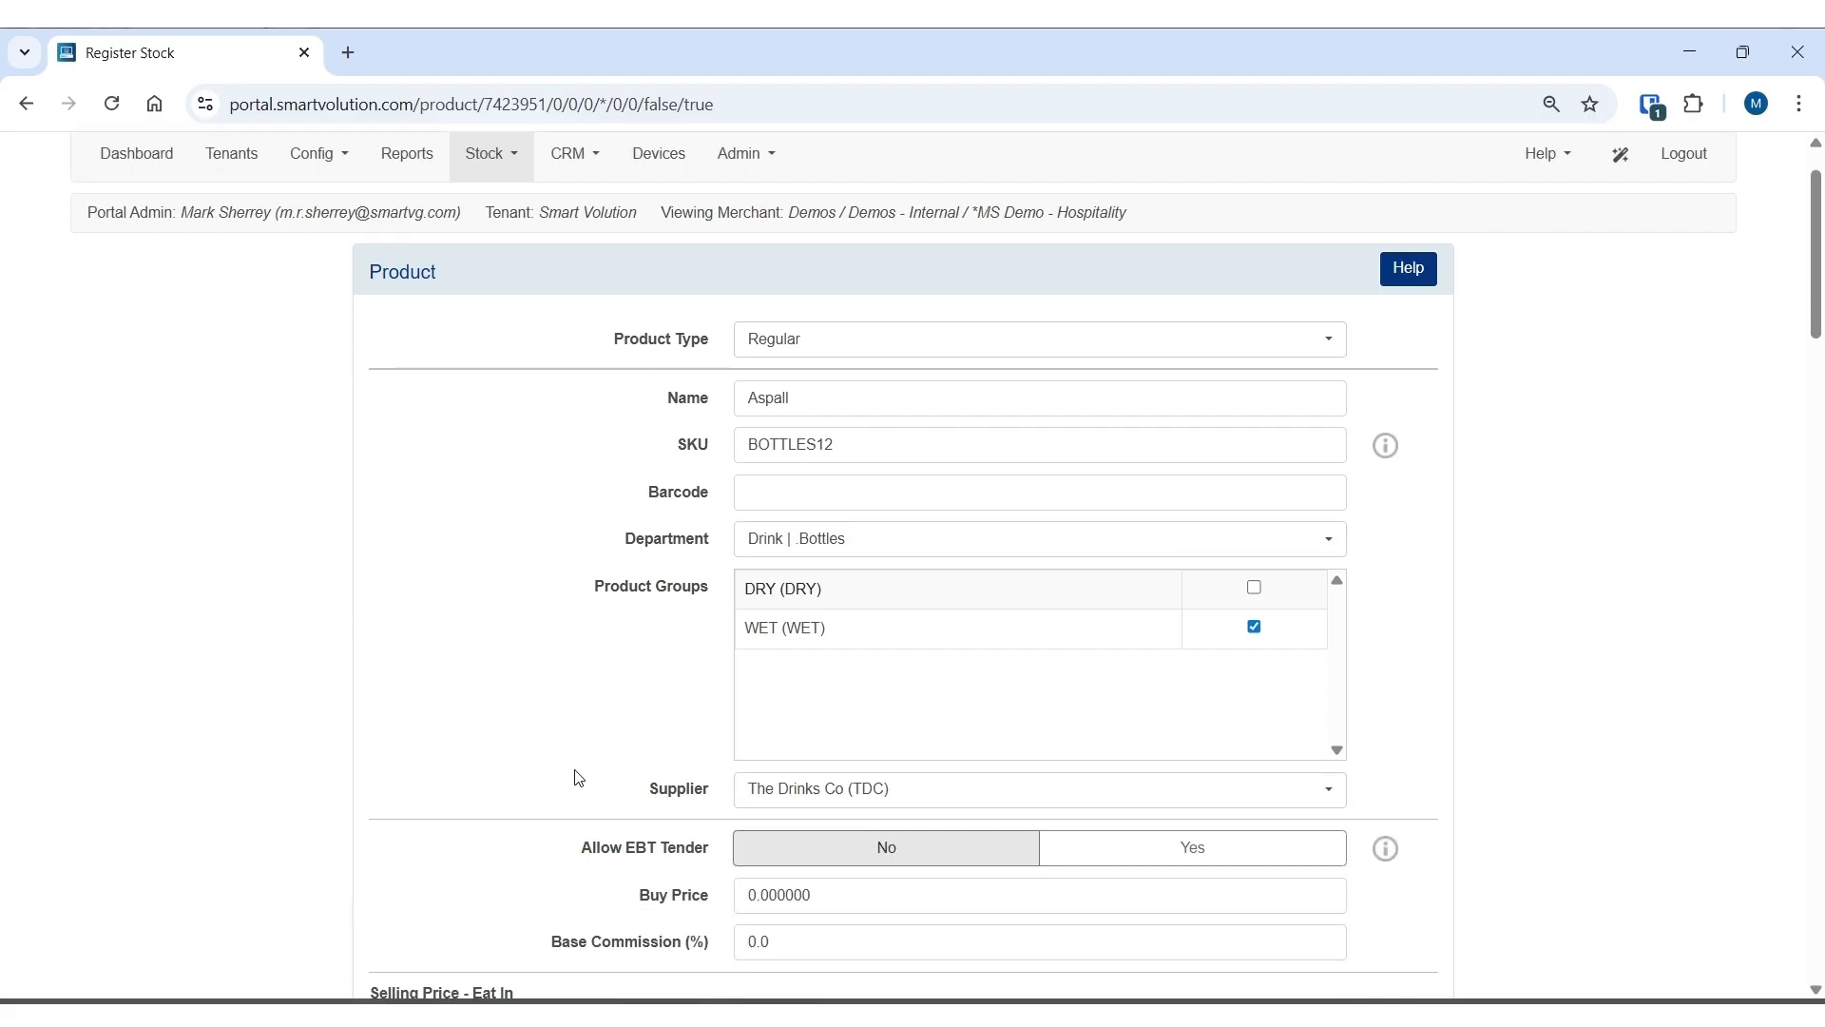
pyautogui.scroll(-7, 578, 778)
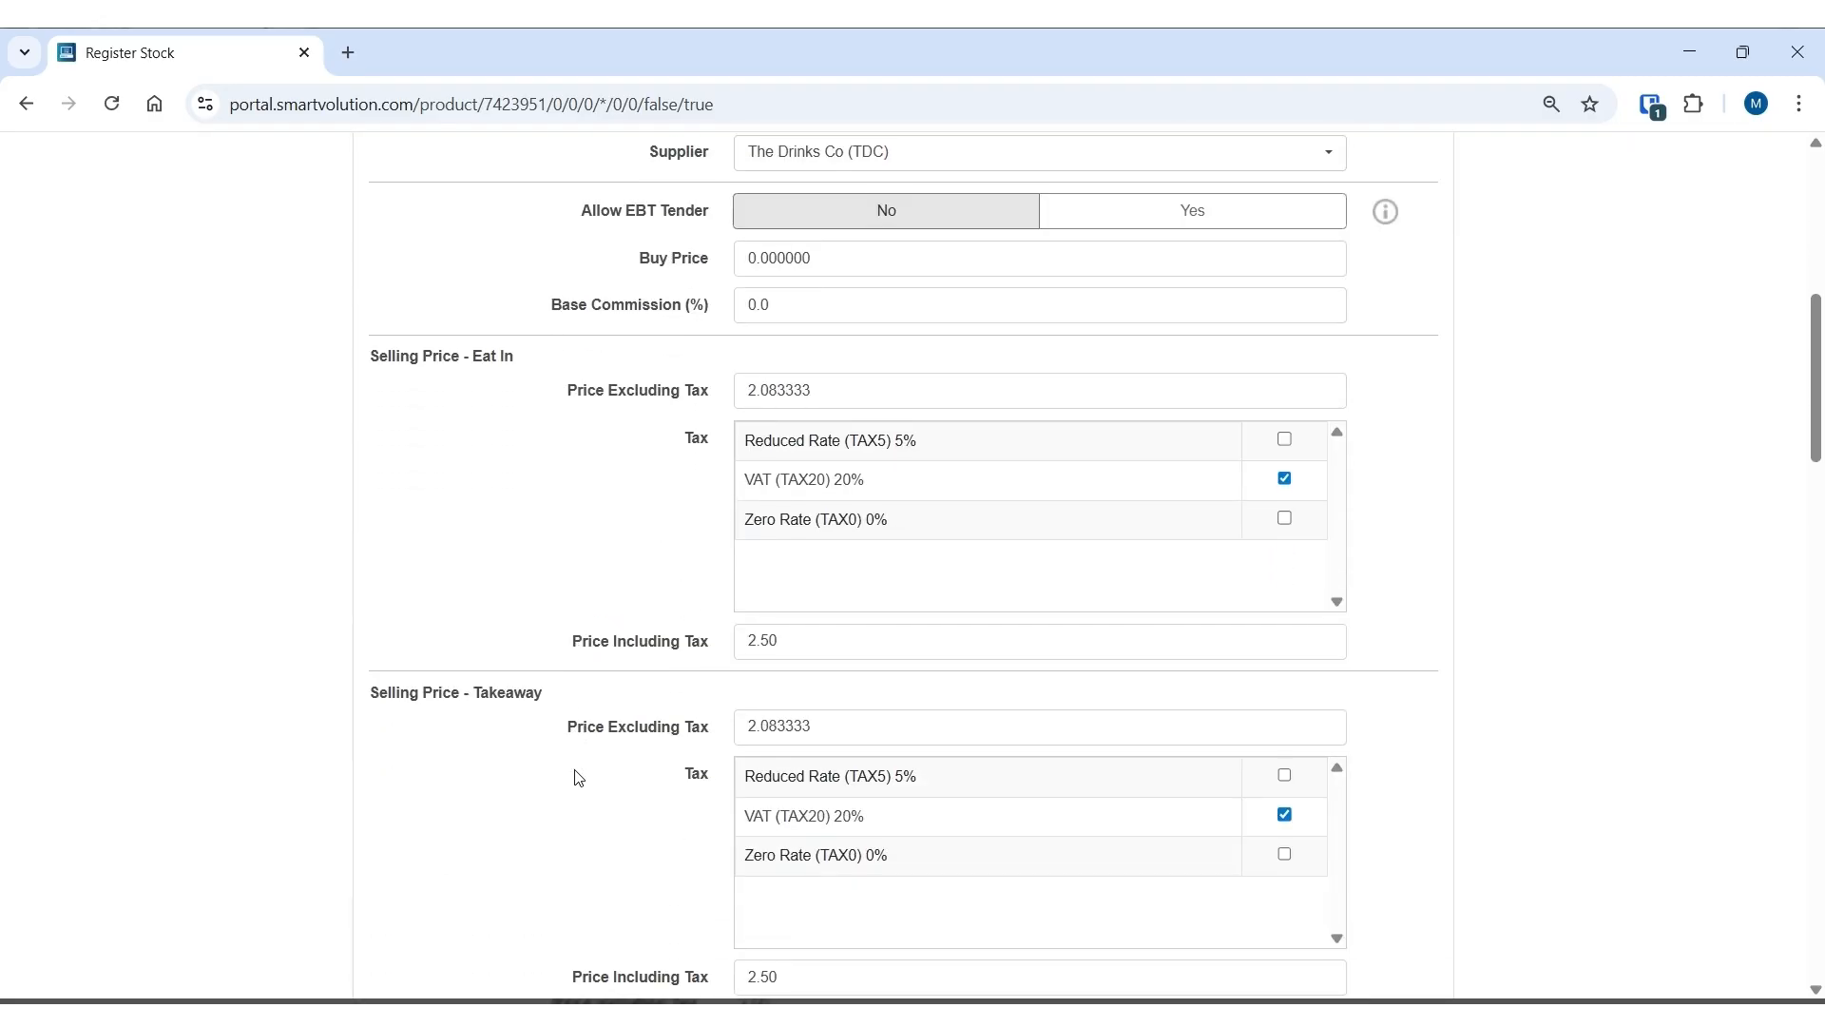
pyautogui.scroll(-2, 578, 778)
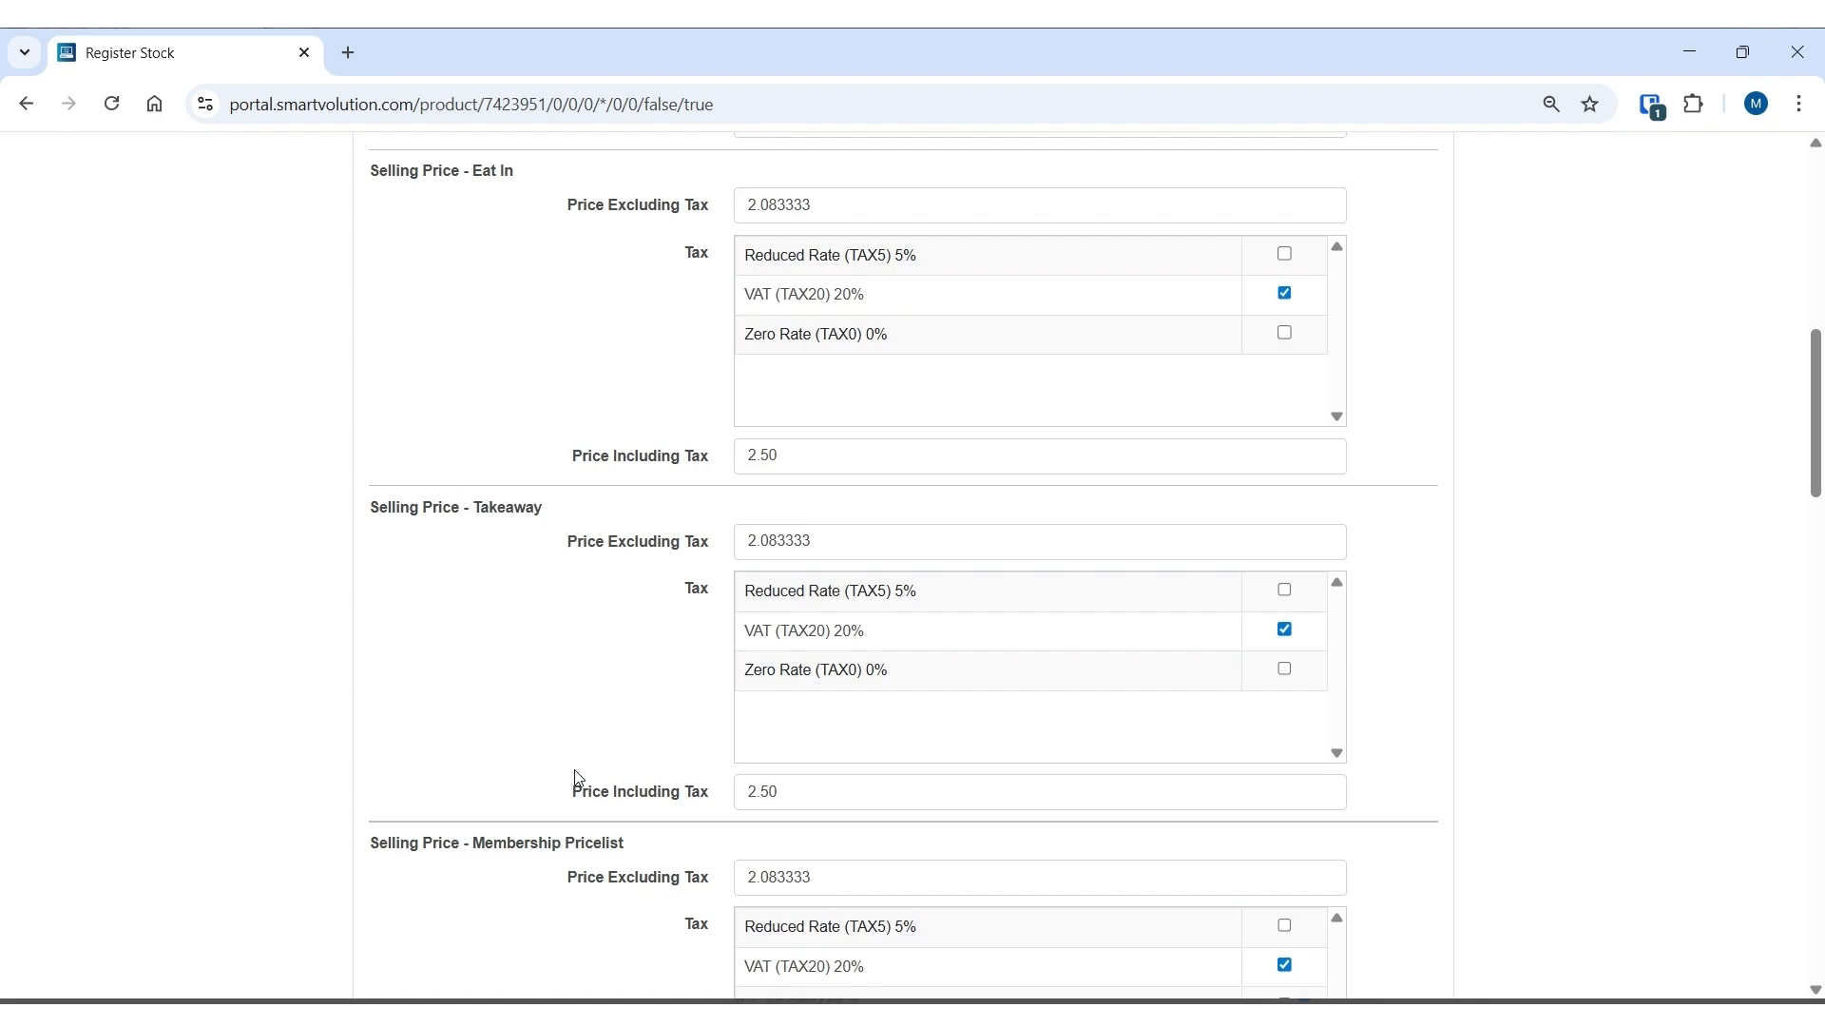
pyautogui.scroll(-6, 578, 778)
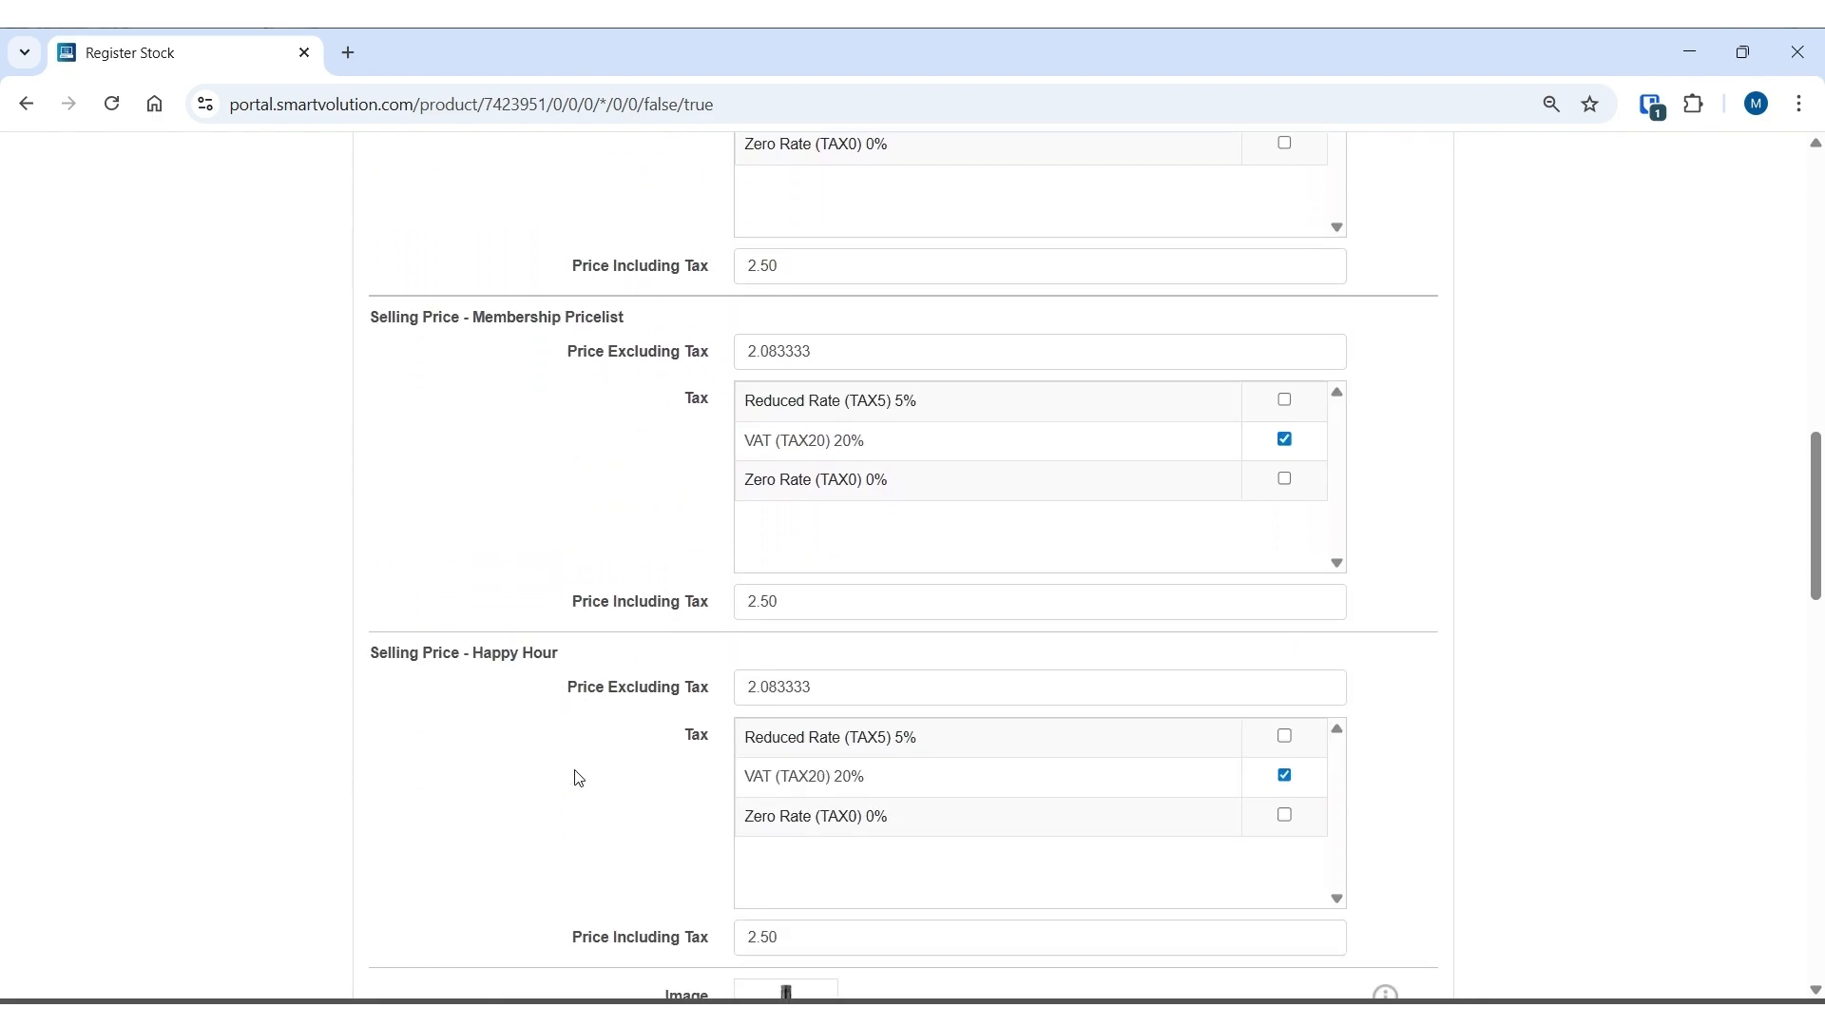
pyautogui.scroll(4, 578, 778)
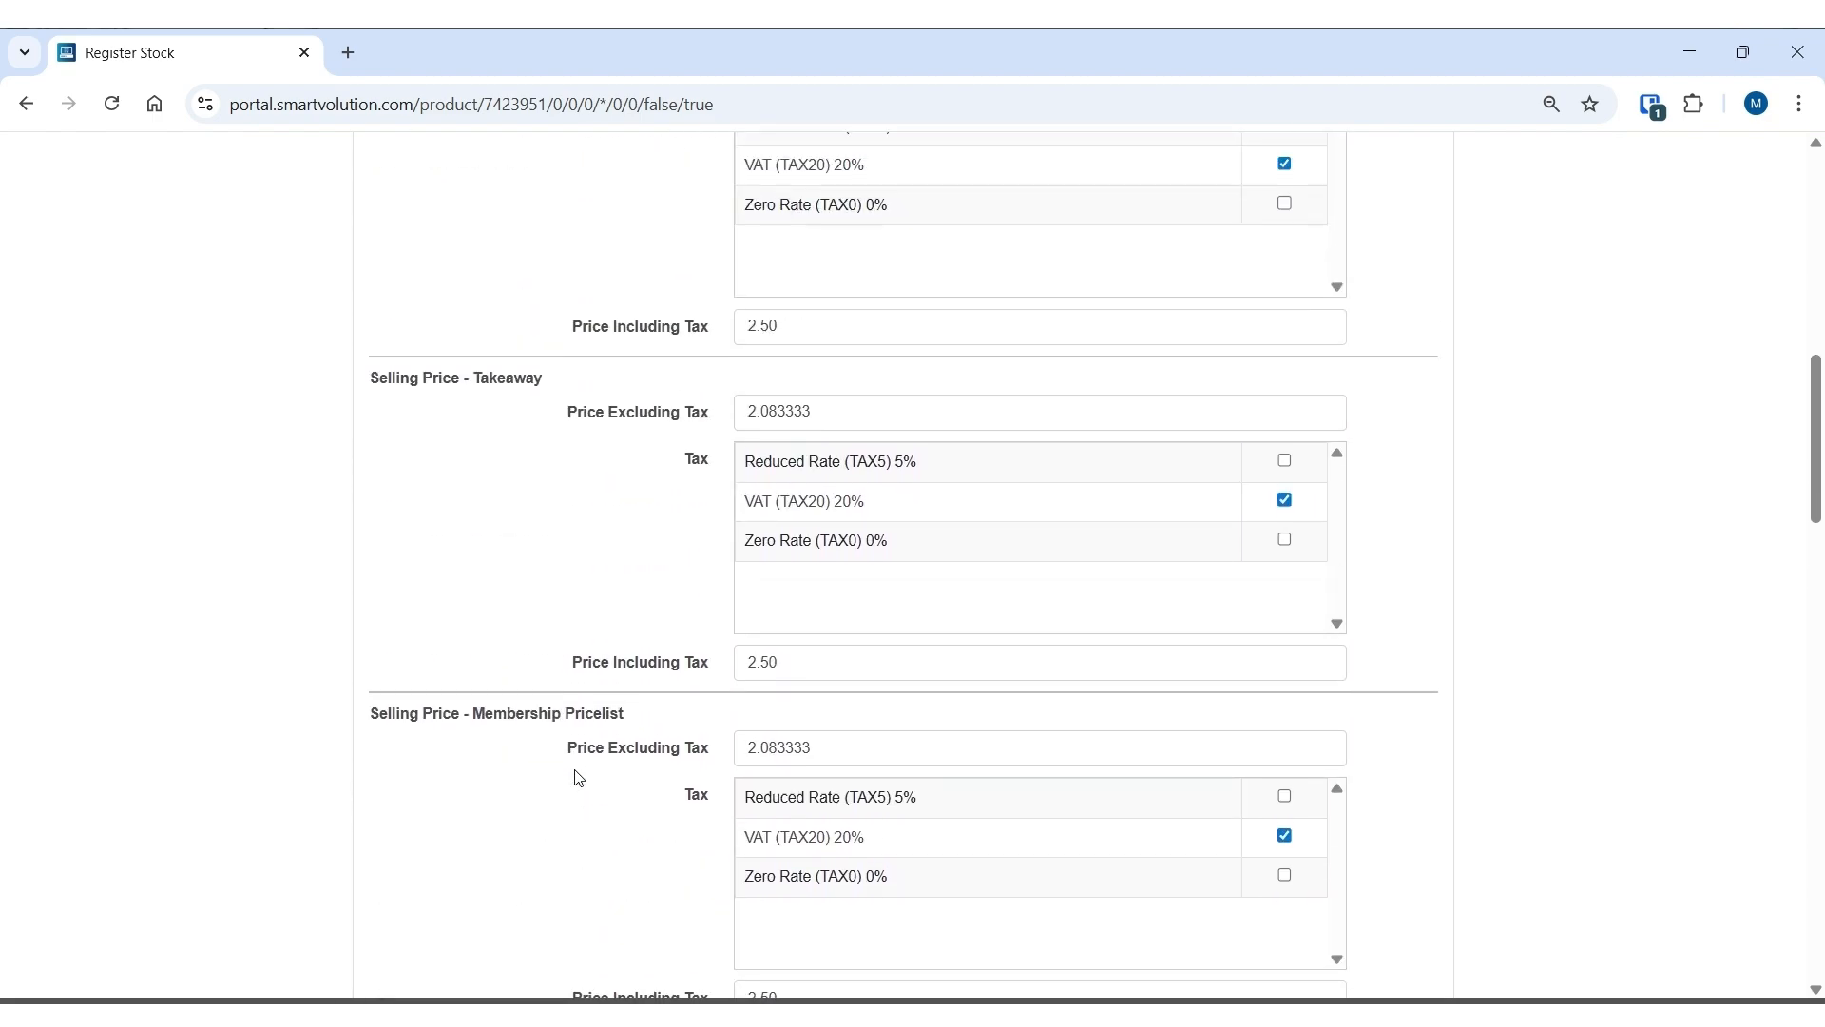
pyautogui.scroll(5, 578, 778)
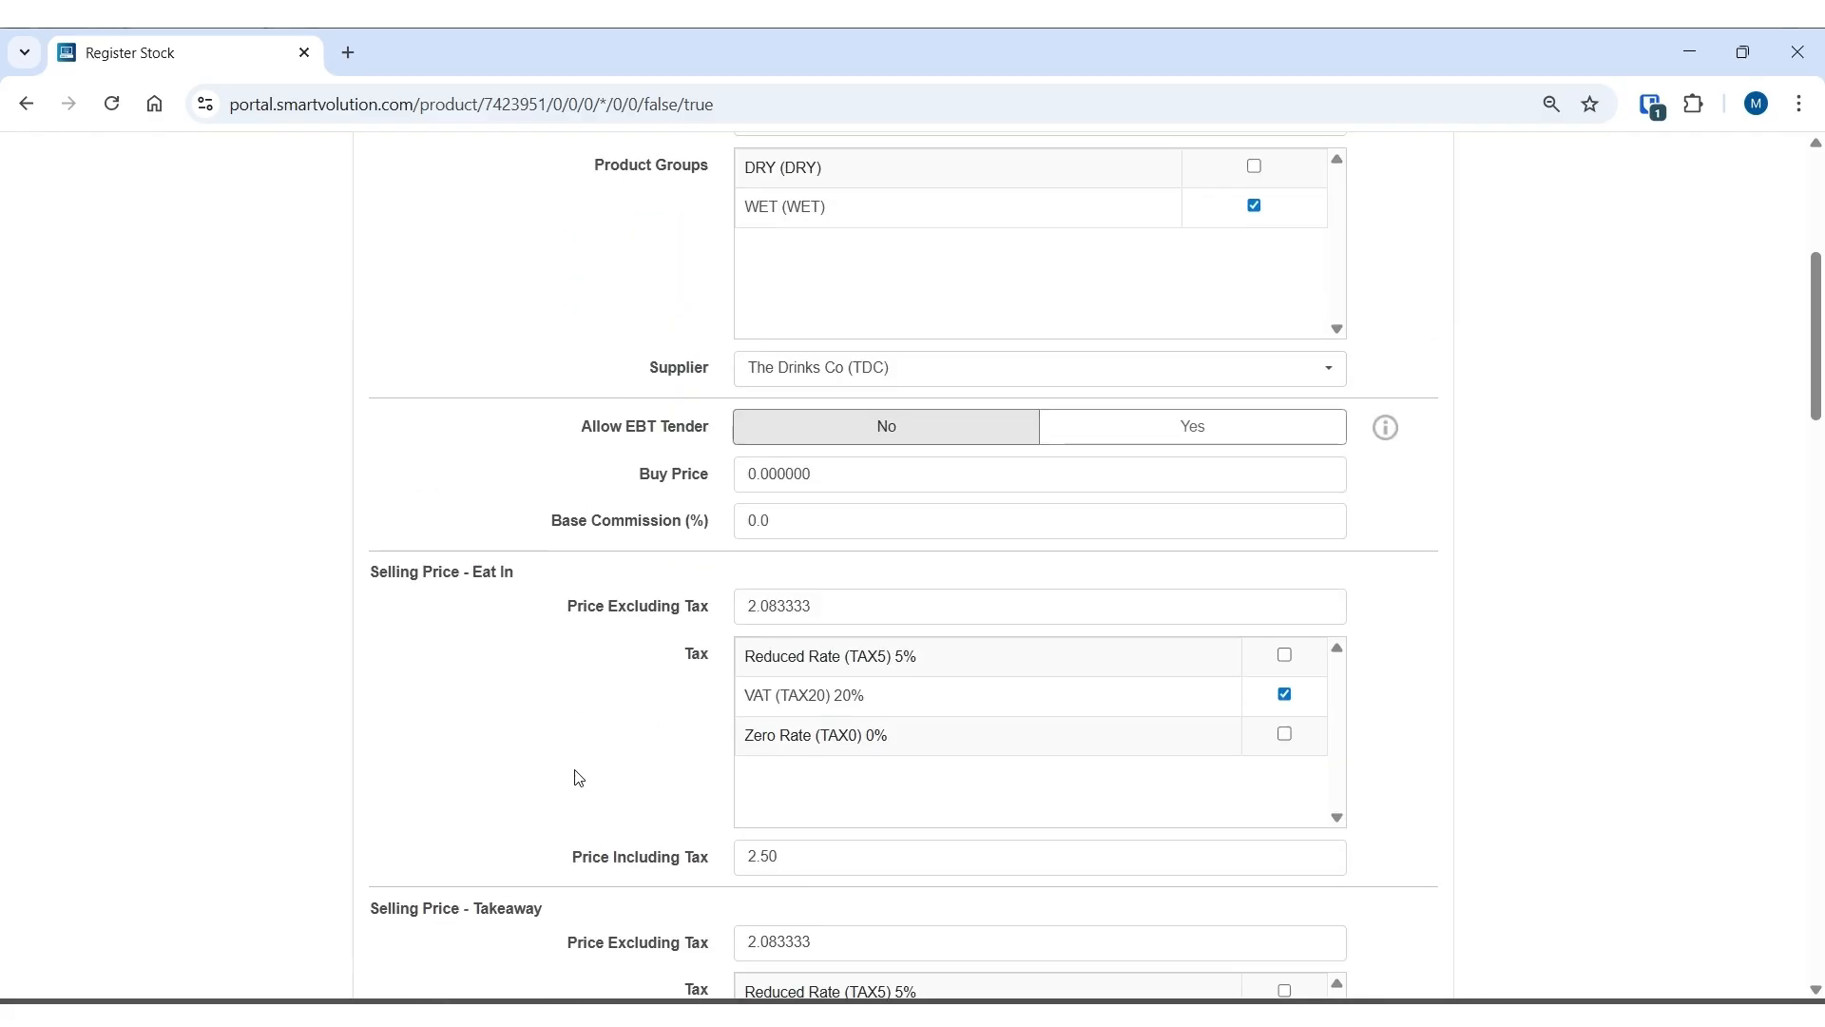
pyautogui.scroll(-1, 578, 778)
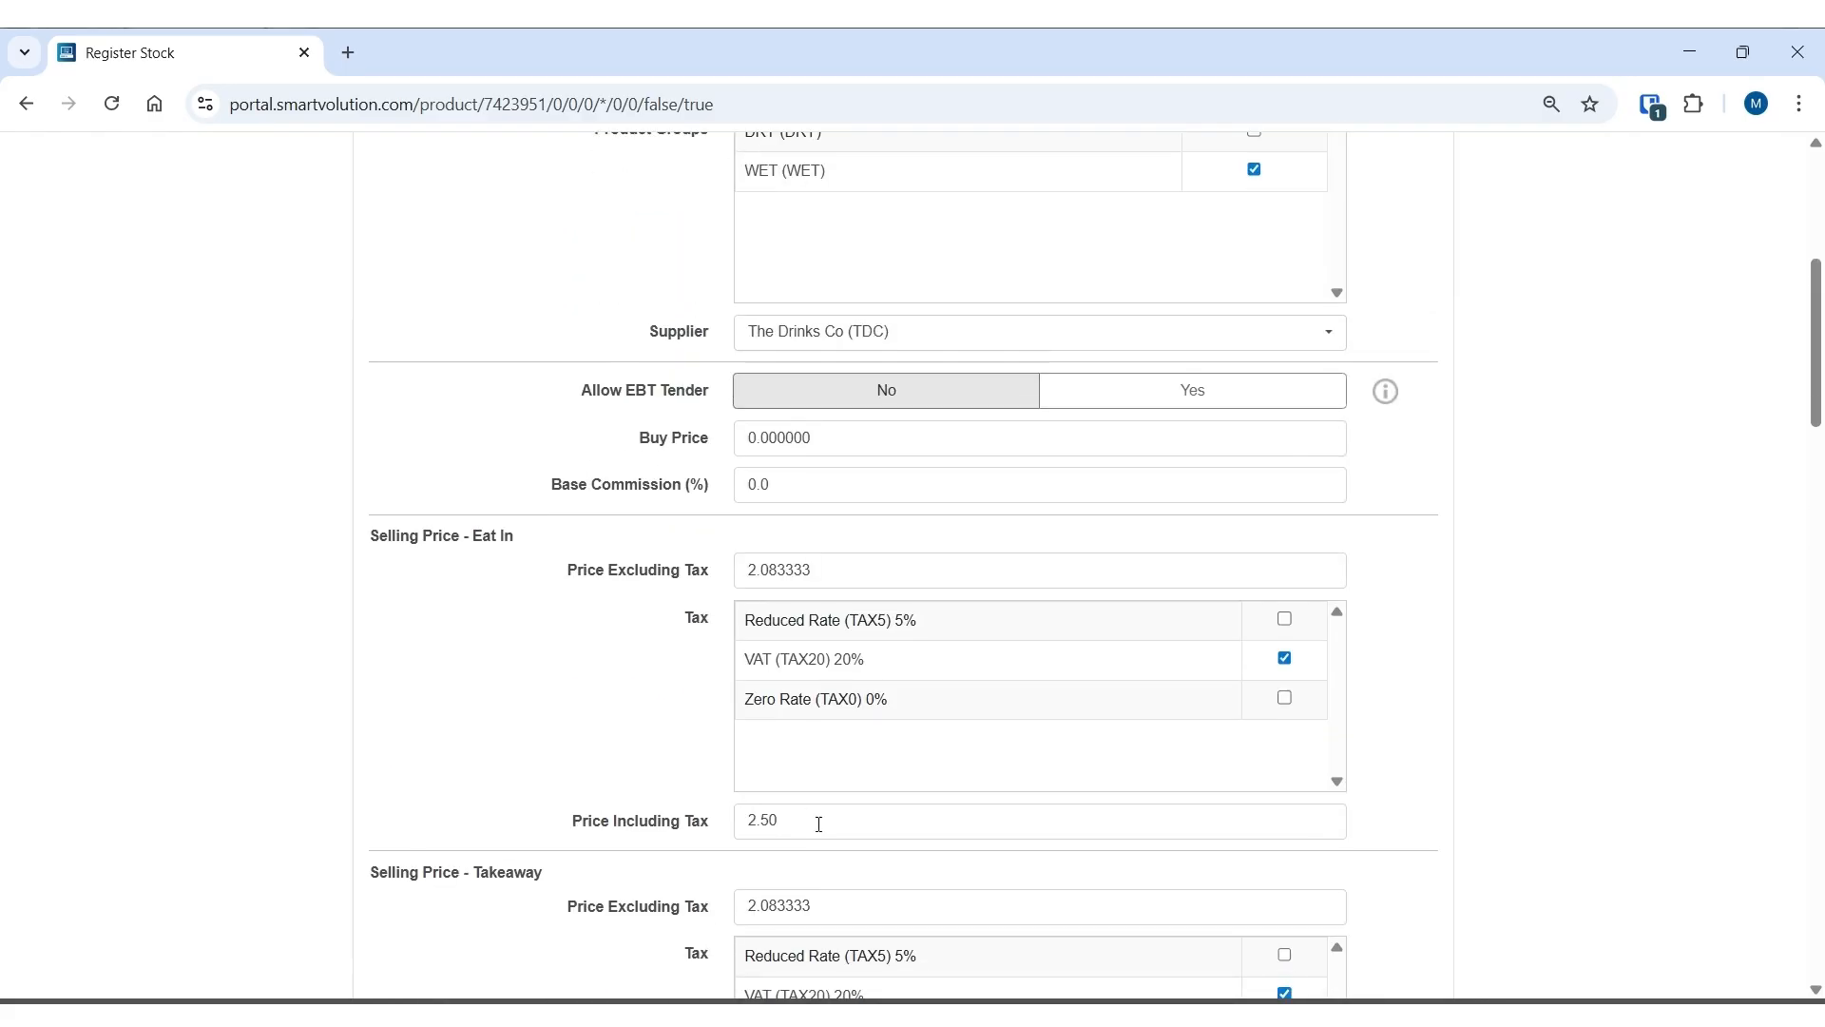
pyautogui.scroll(-7, 820, 823)
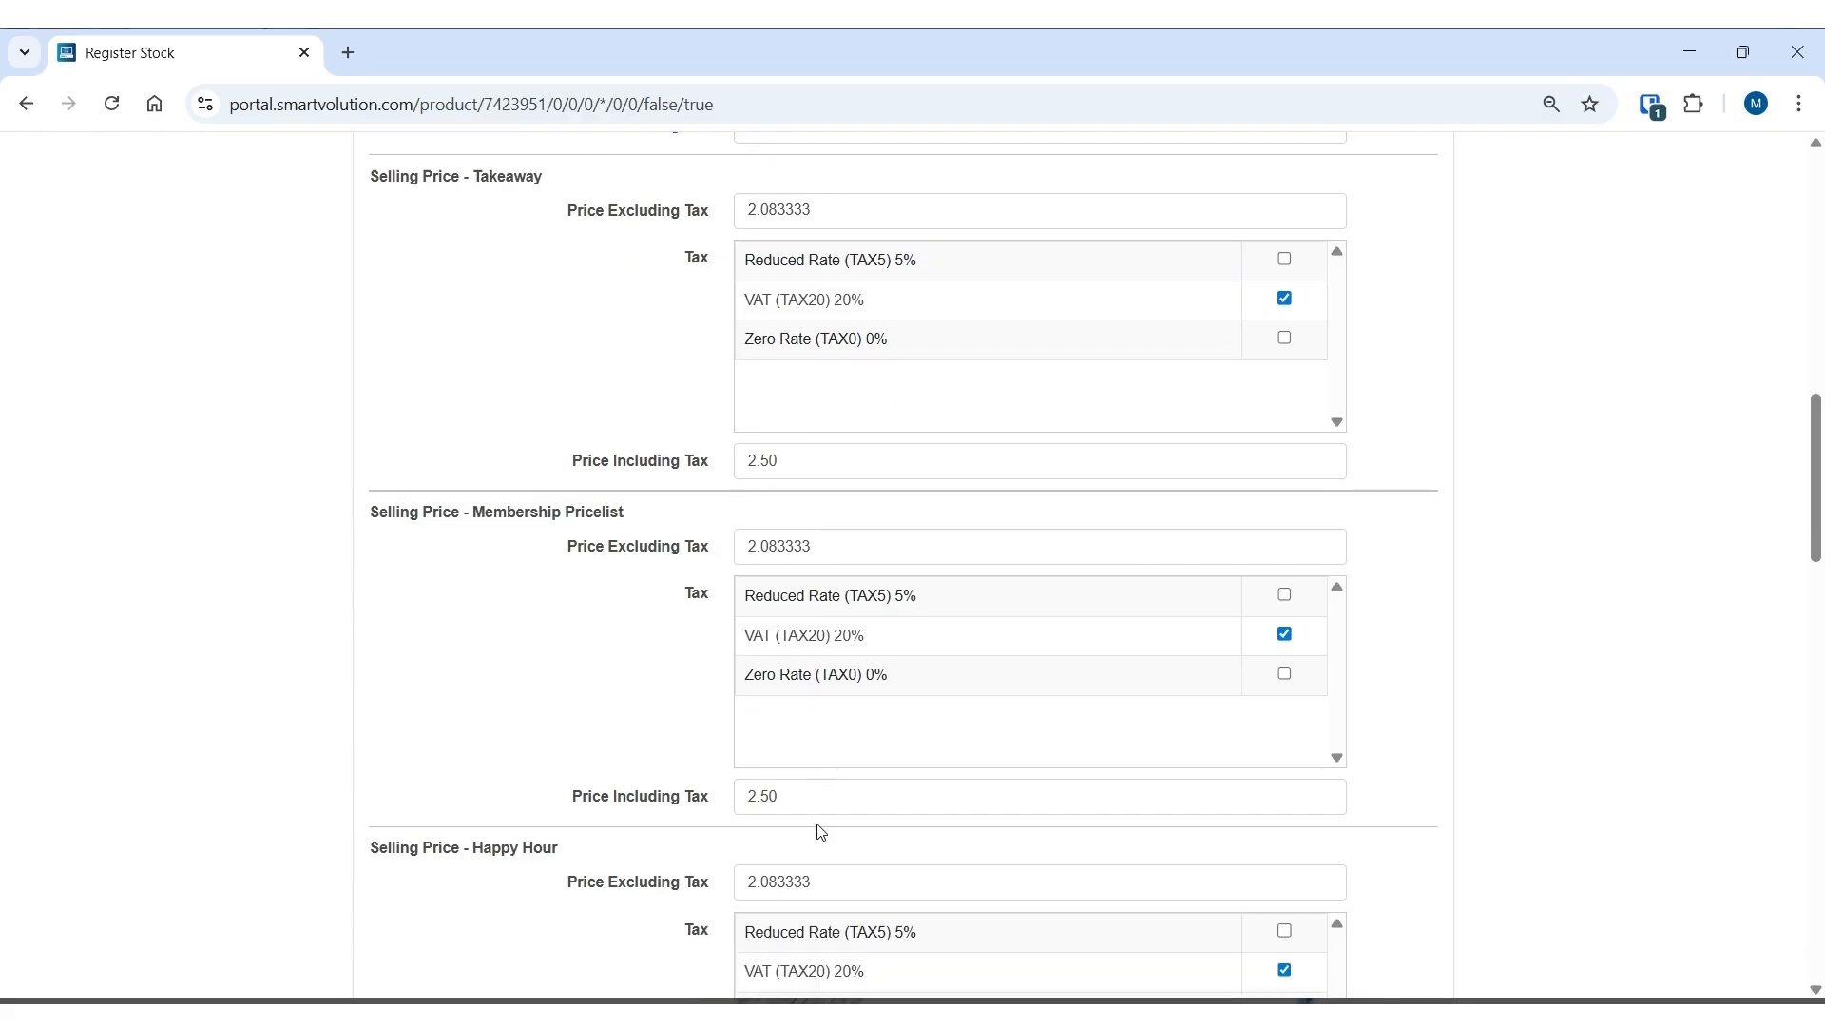
# Examine the Aspall product's image, up-sell and list modifiers, print groups, and allergen settings.
pyautogui.scroll(-3, 821, 832)
pyautogui.scroll(-2, 821, 832)
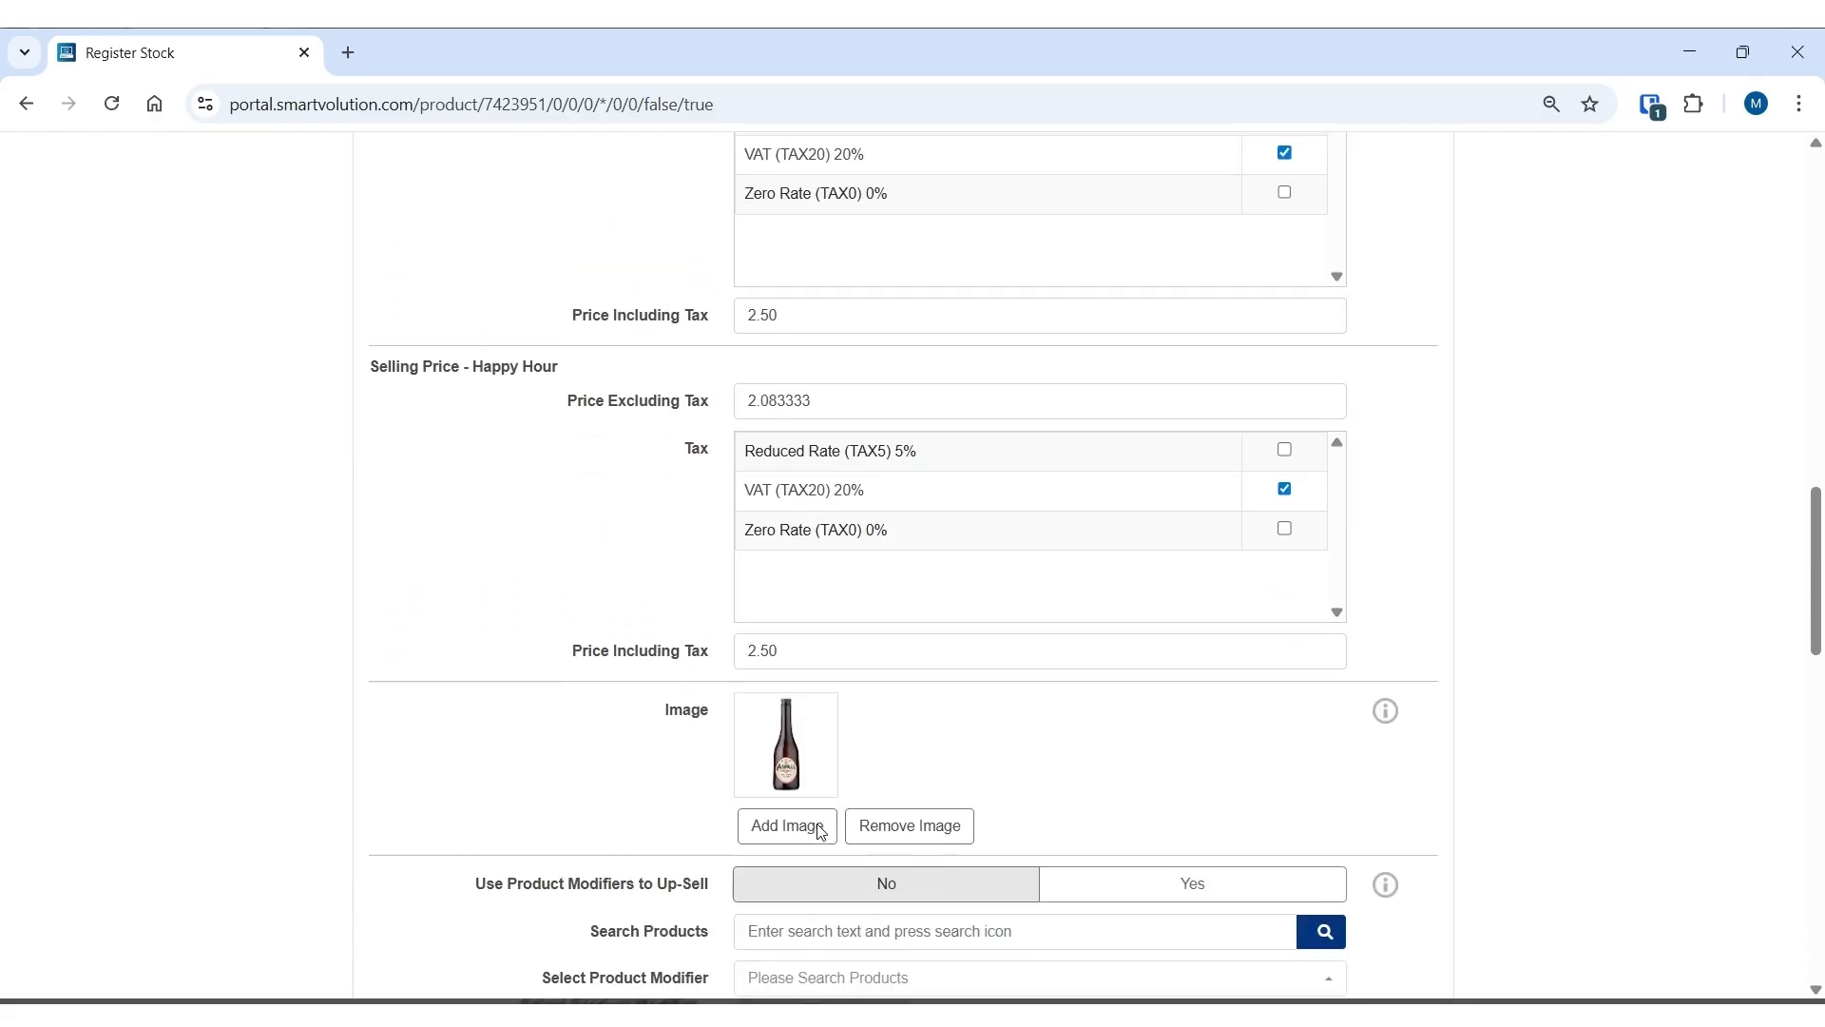
pyautogui.scroll(-5, 822, 832)
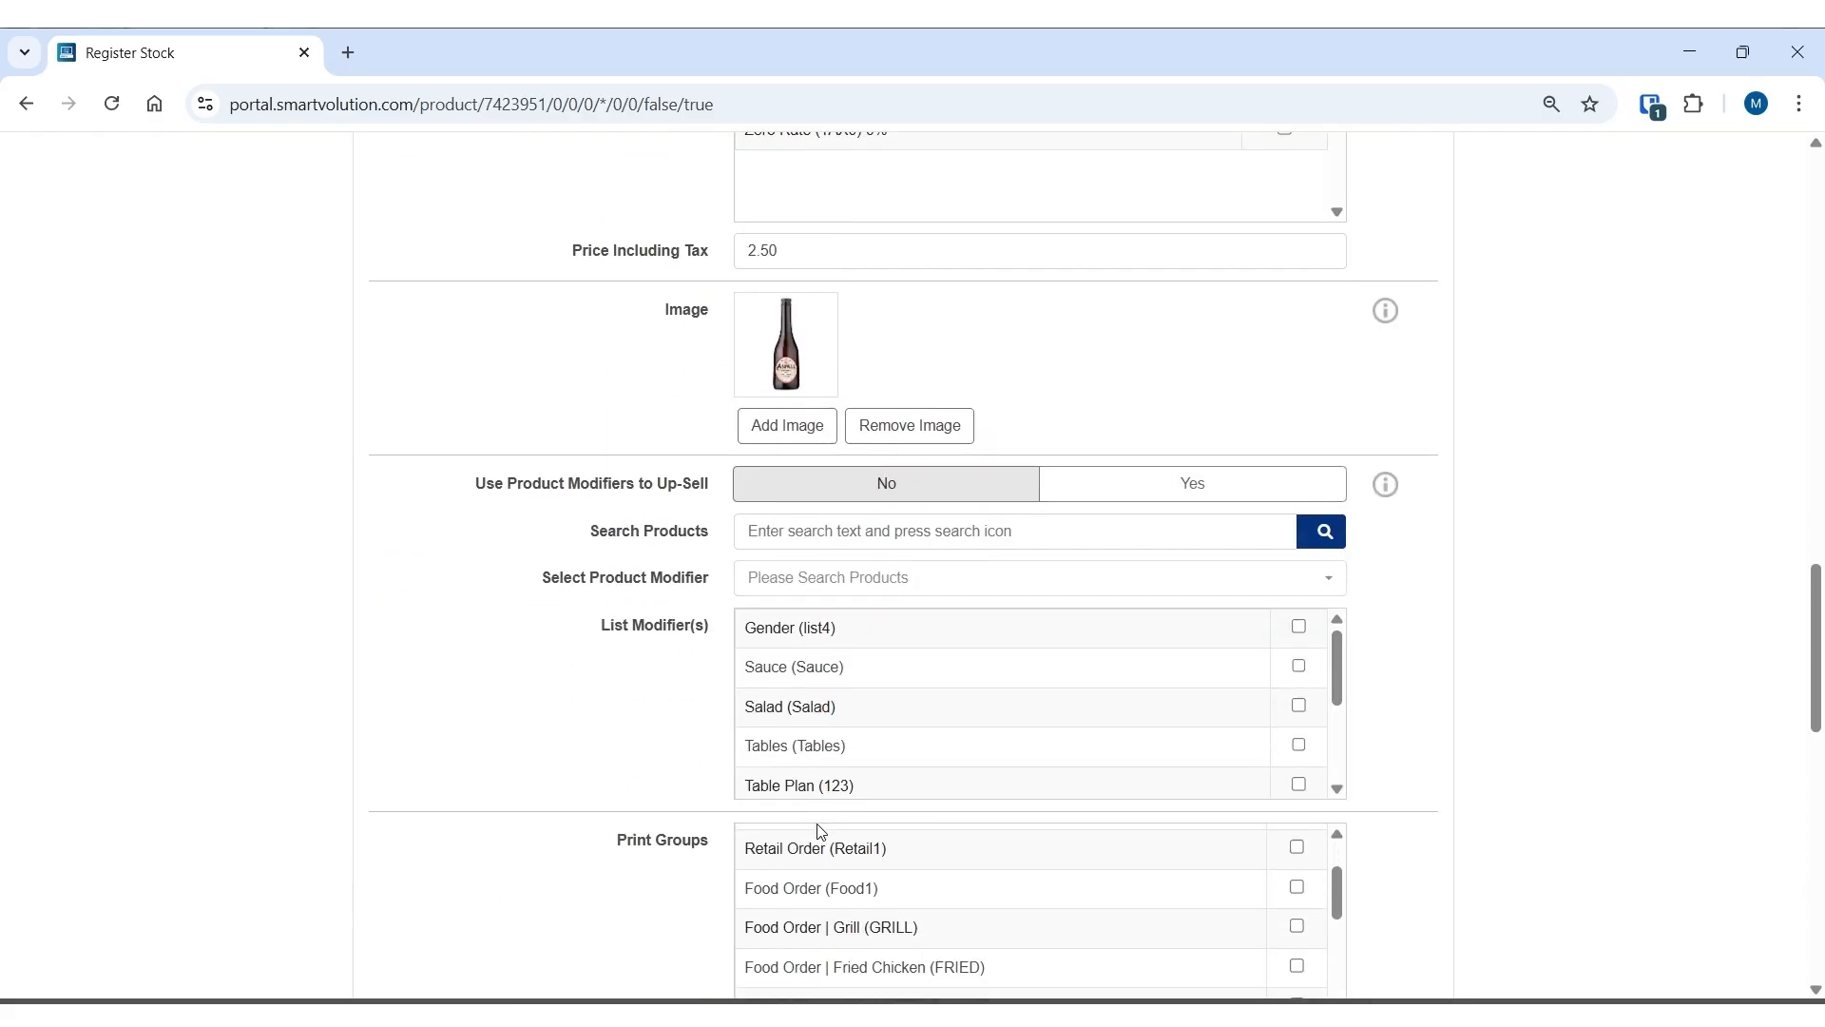
pyautogui.scroll(-2, 634, 741)
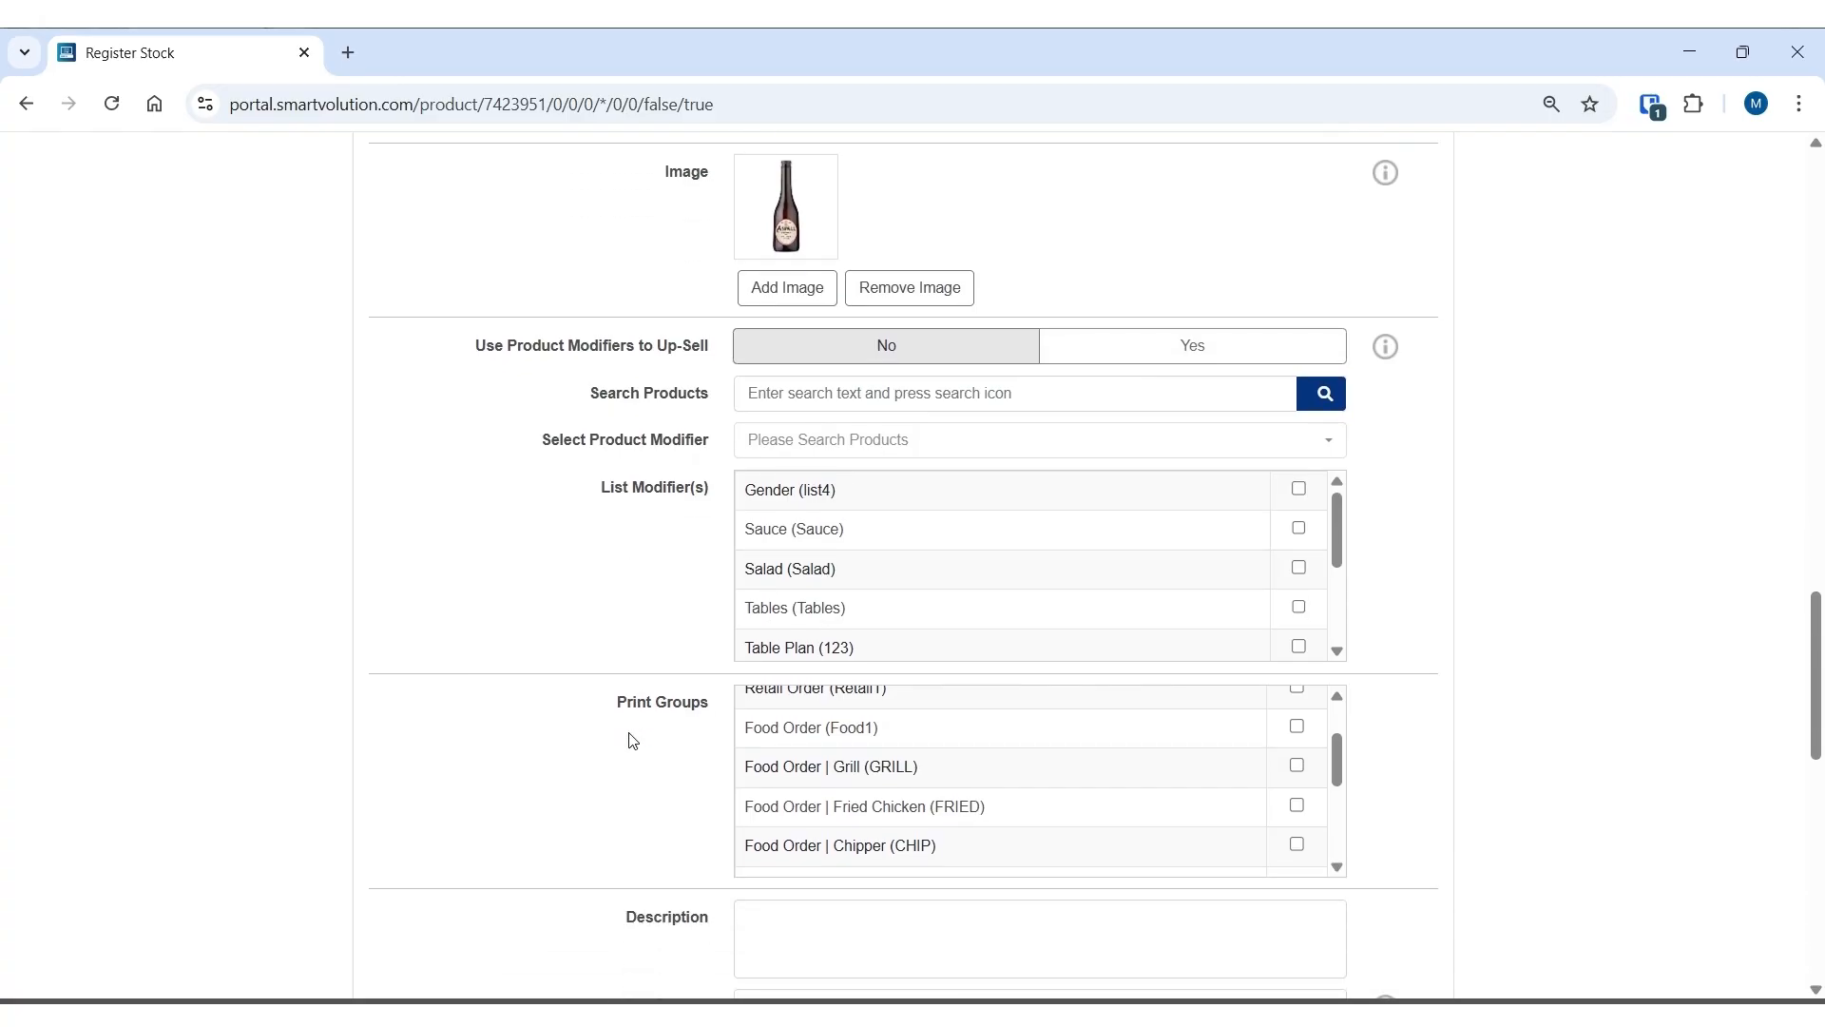
pyautogui.scroll(-1, 634, 741)
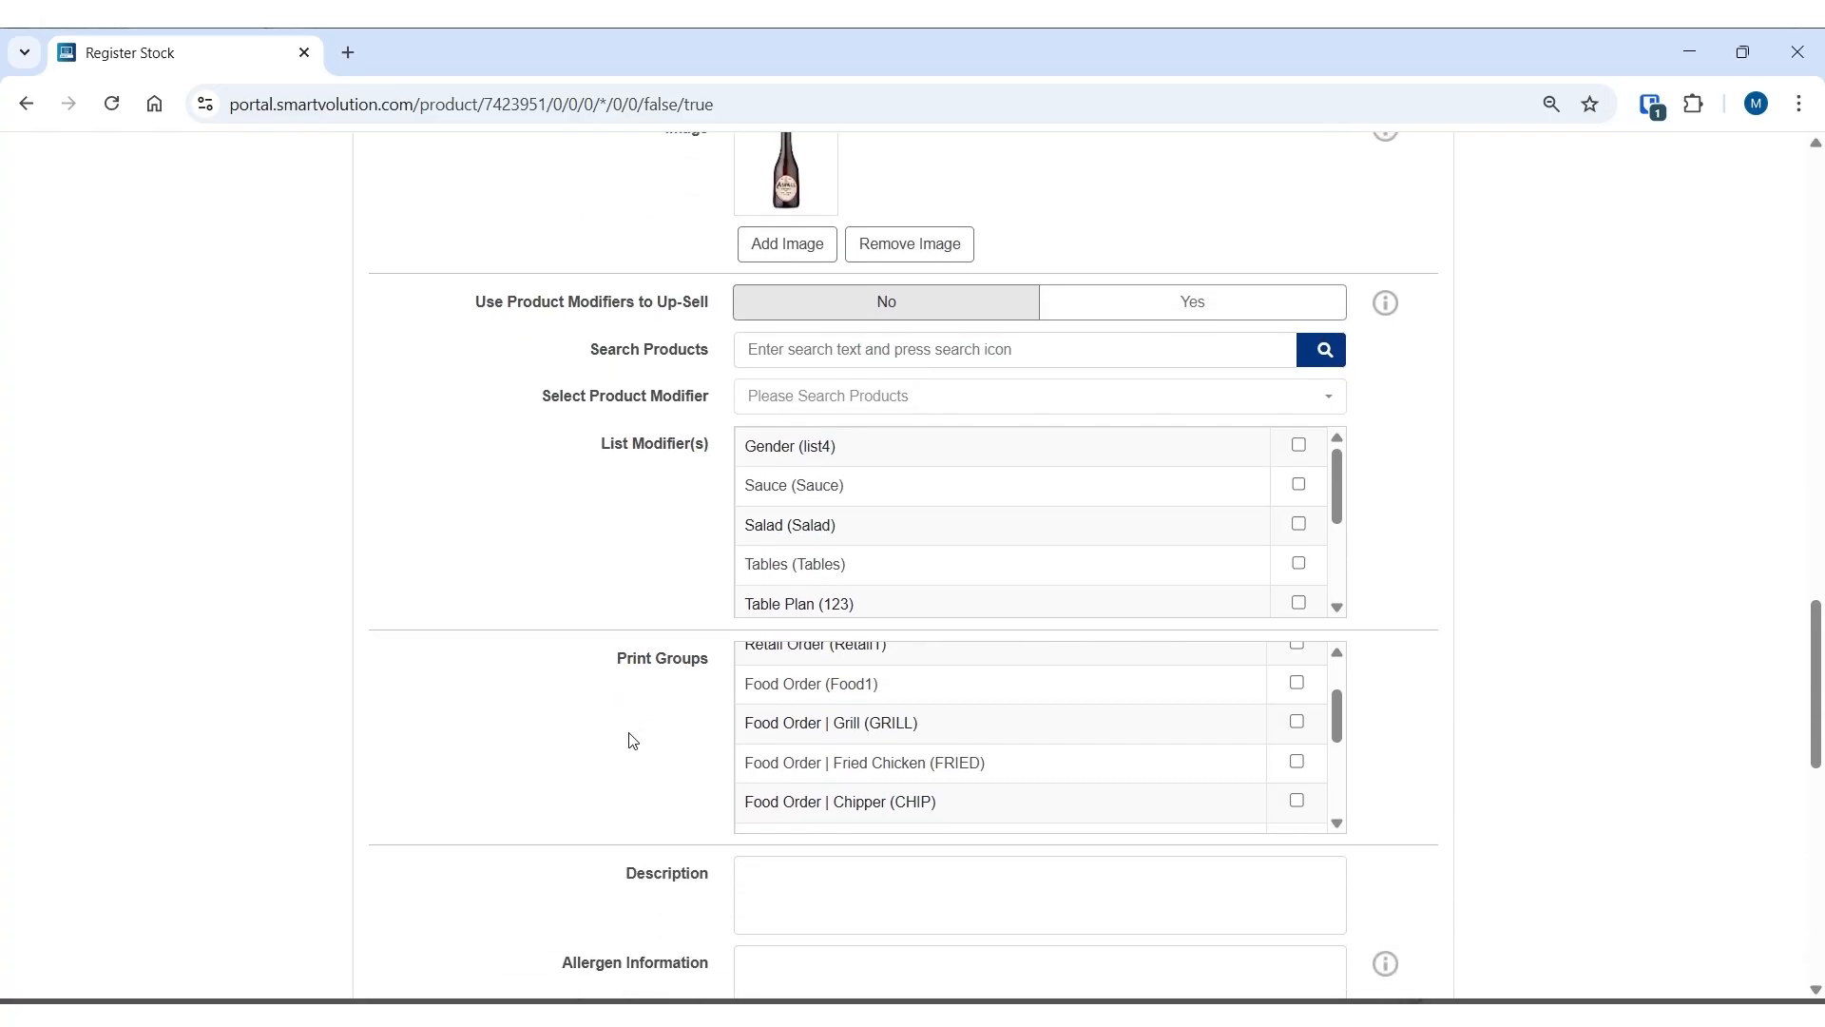
pyautogui.scroll(-1, 634, 741)
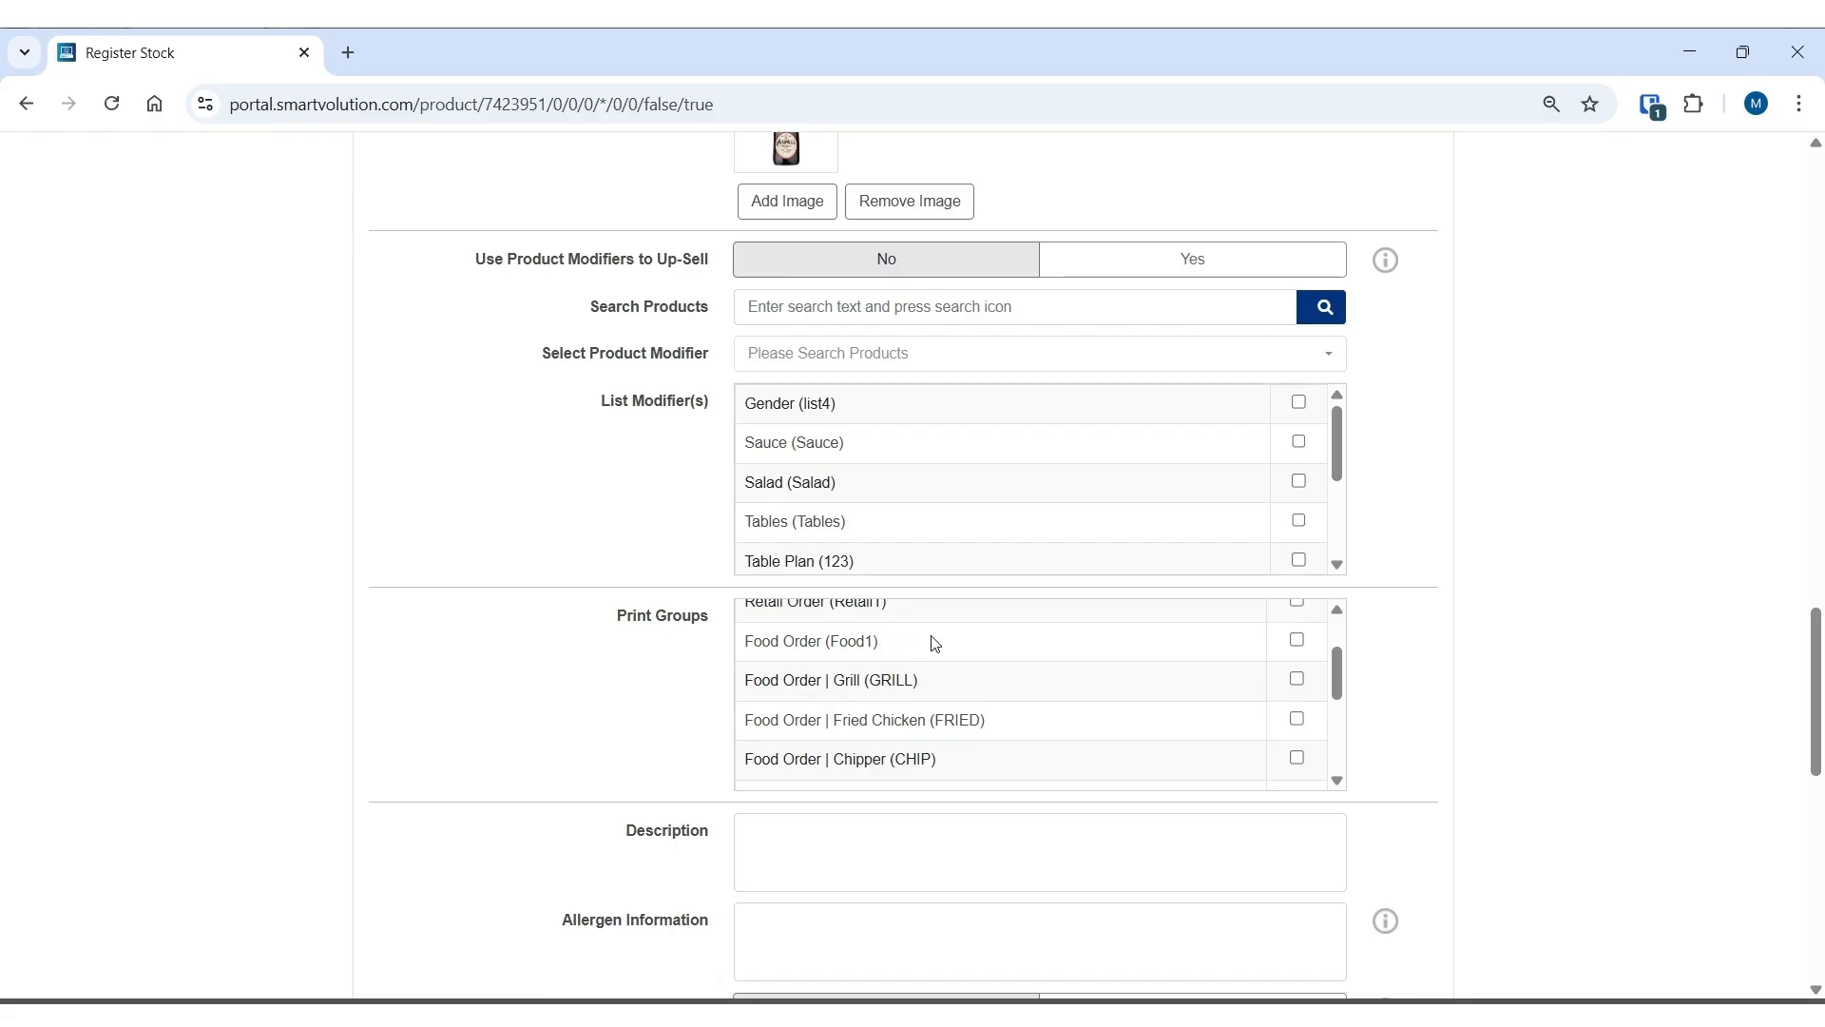
pyautogui.scroll(1, 934, 643)
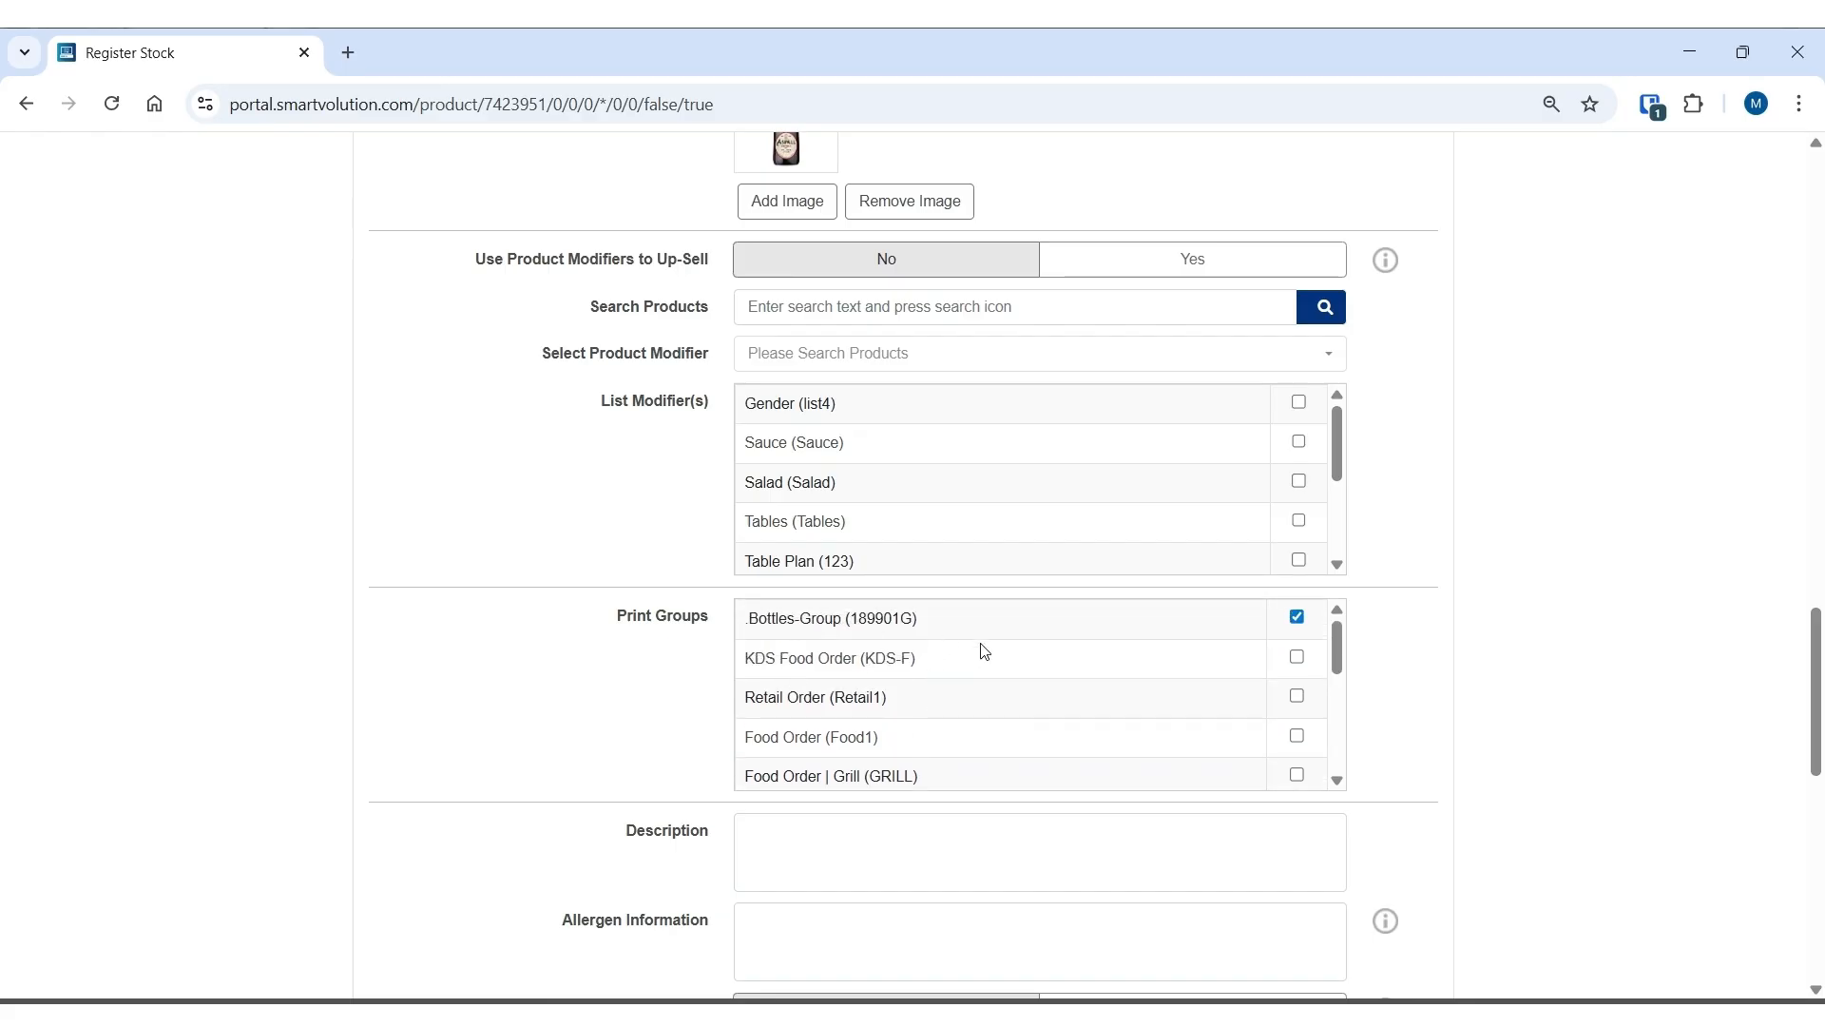
pyautogui.scroll(-3, 549, 690)
pyautogui.scroll(-3, 551, 688)
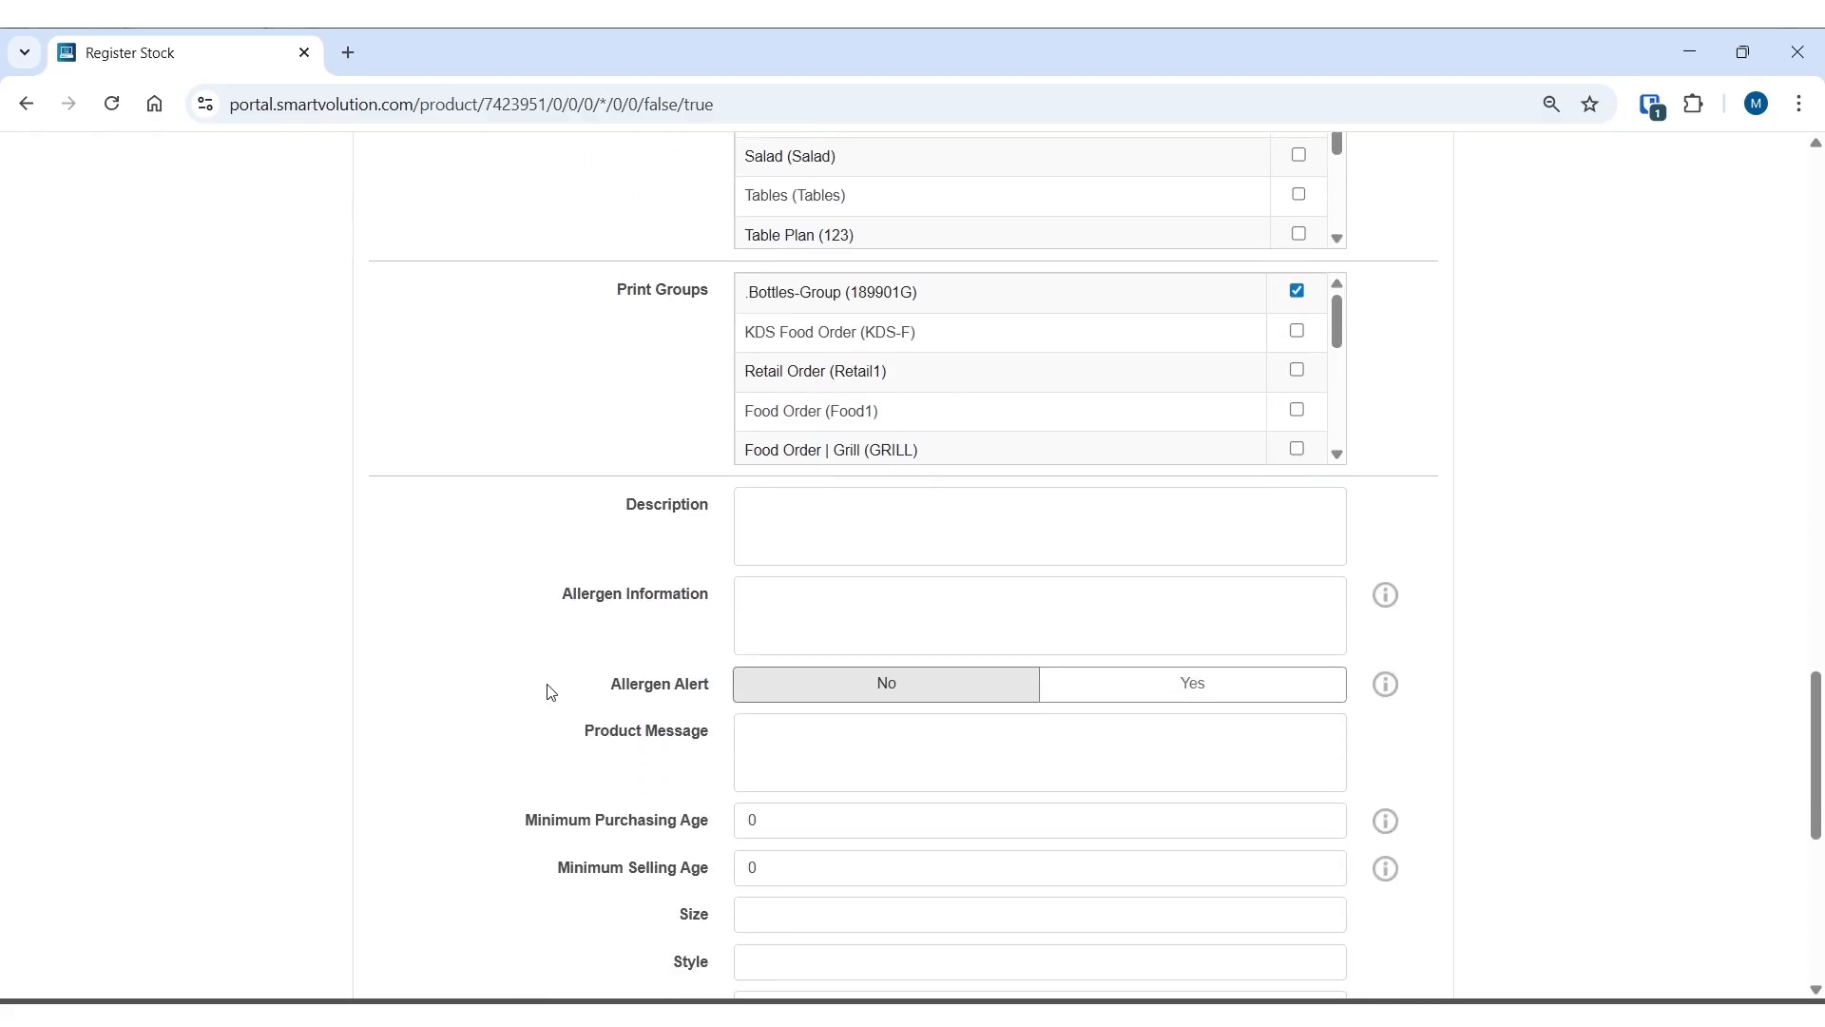
pyautogui.scroll(7, 551, 689)
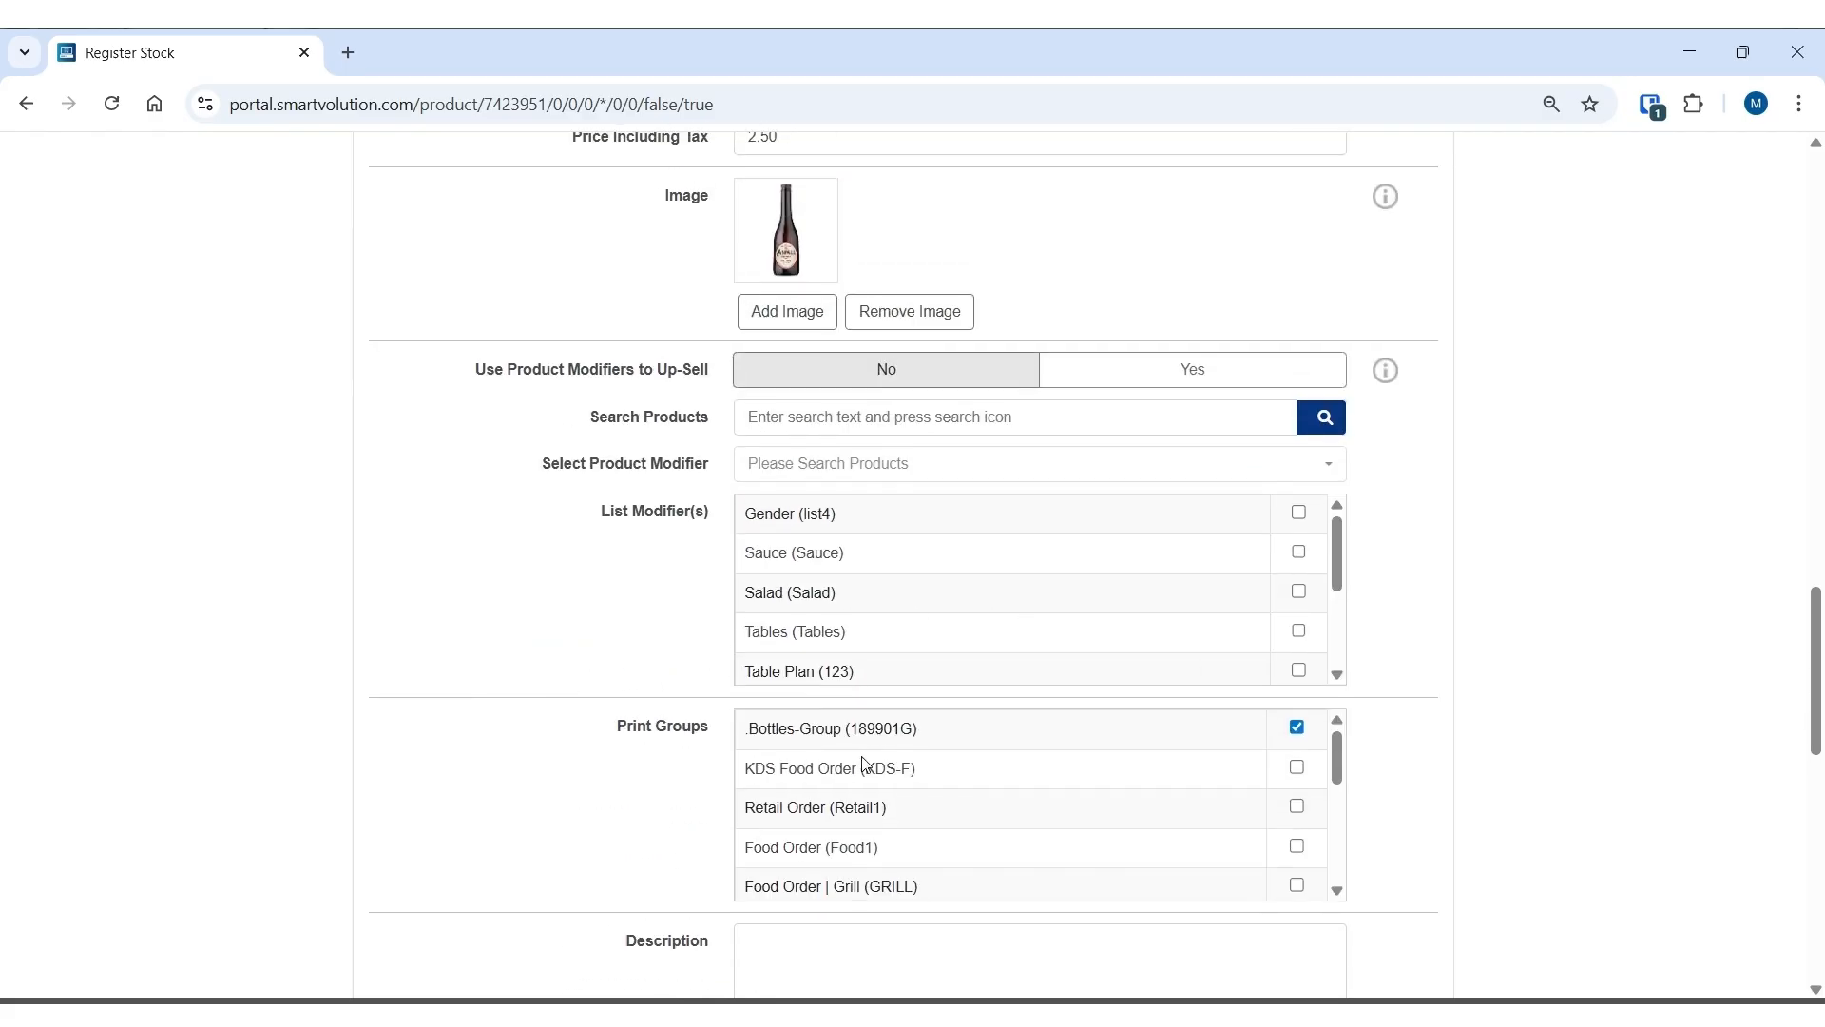
# Review the remaining Aspall product fields, including the re-order limit and loyalty options, and leave the product without saving.
pyautogui.scroll(-8, 556, 768)
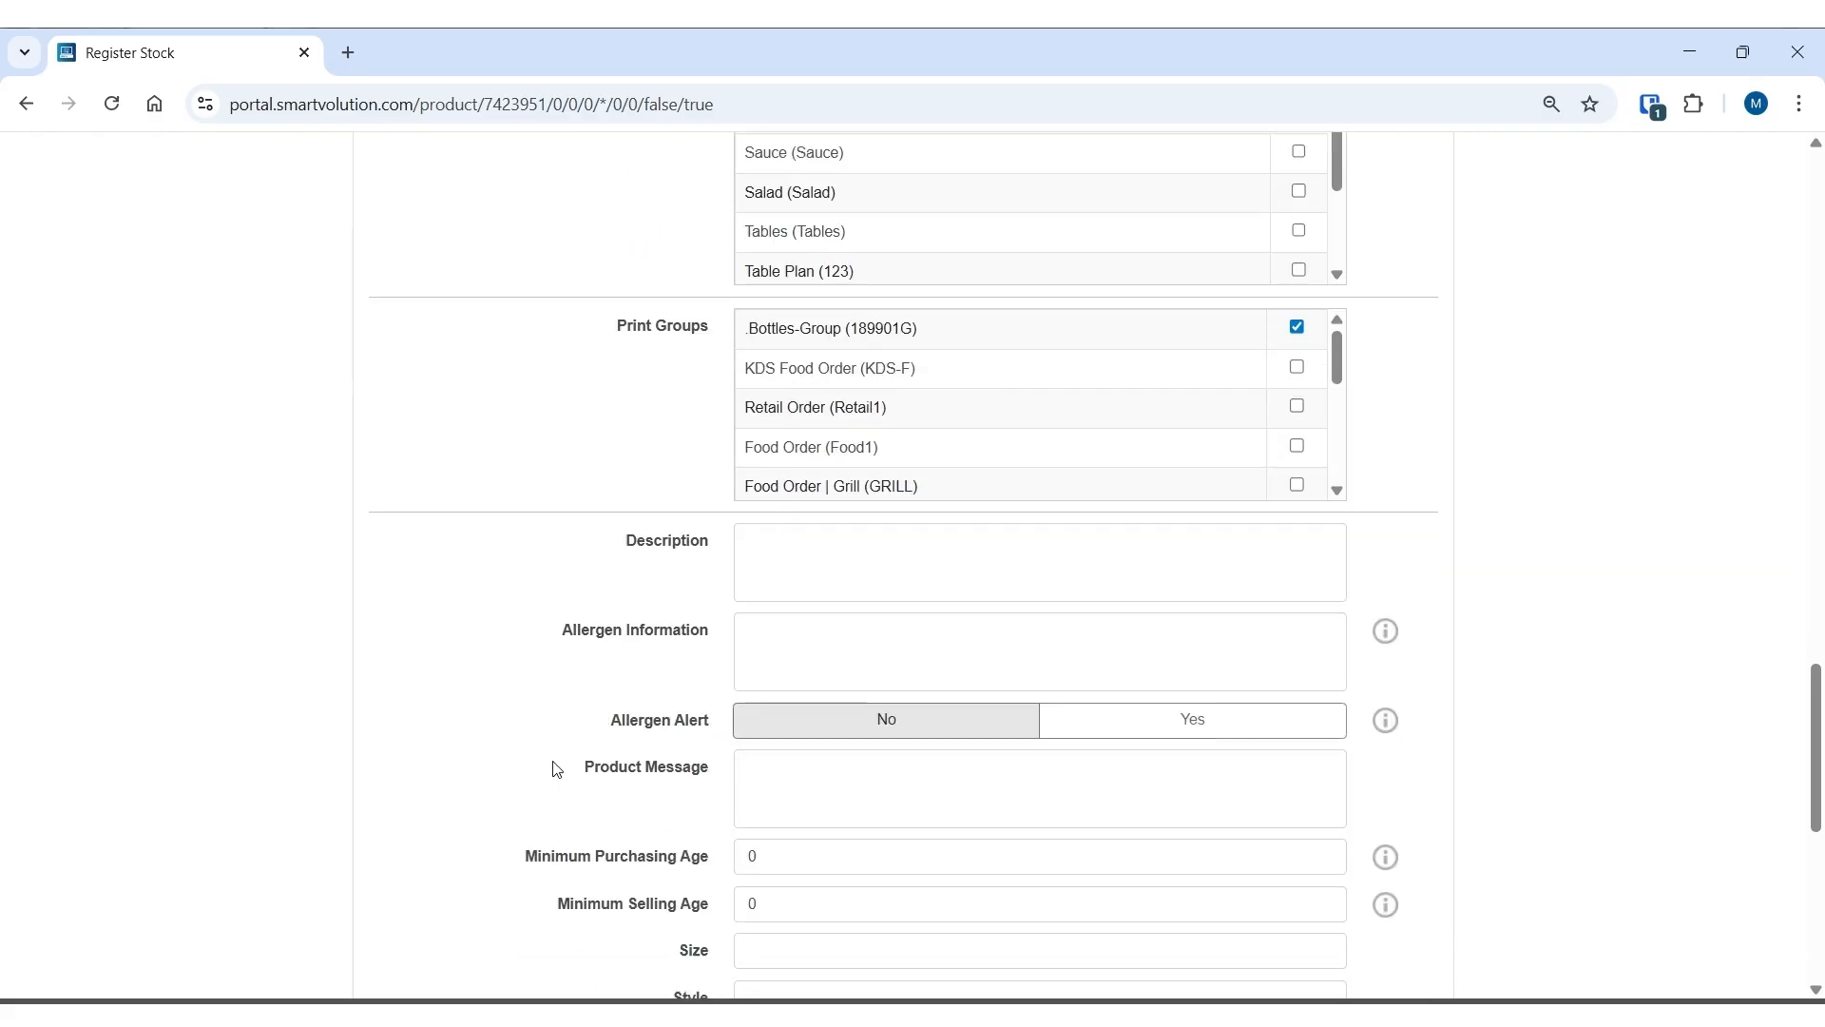
pyautogui.scroll(-4, 556, 768)
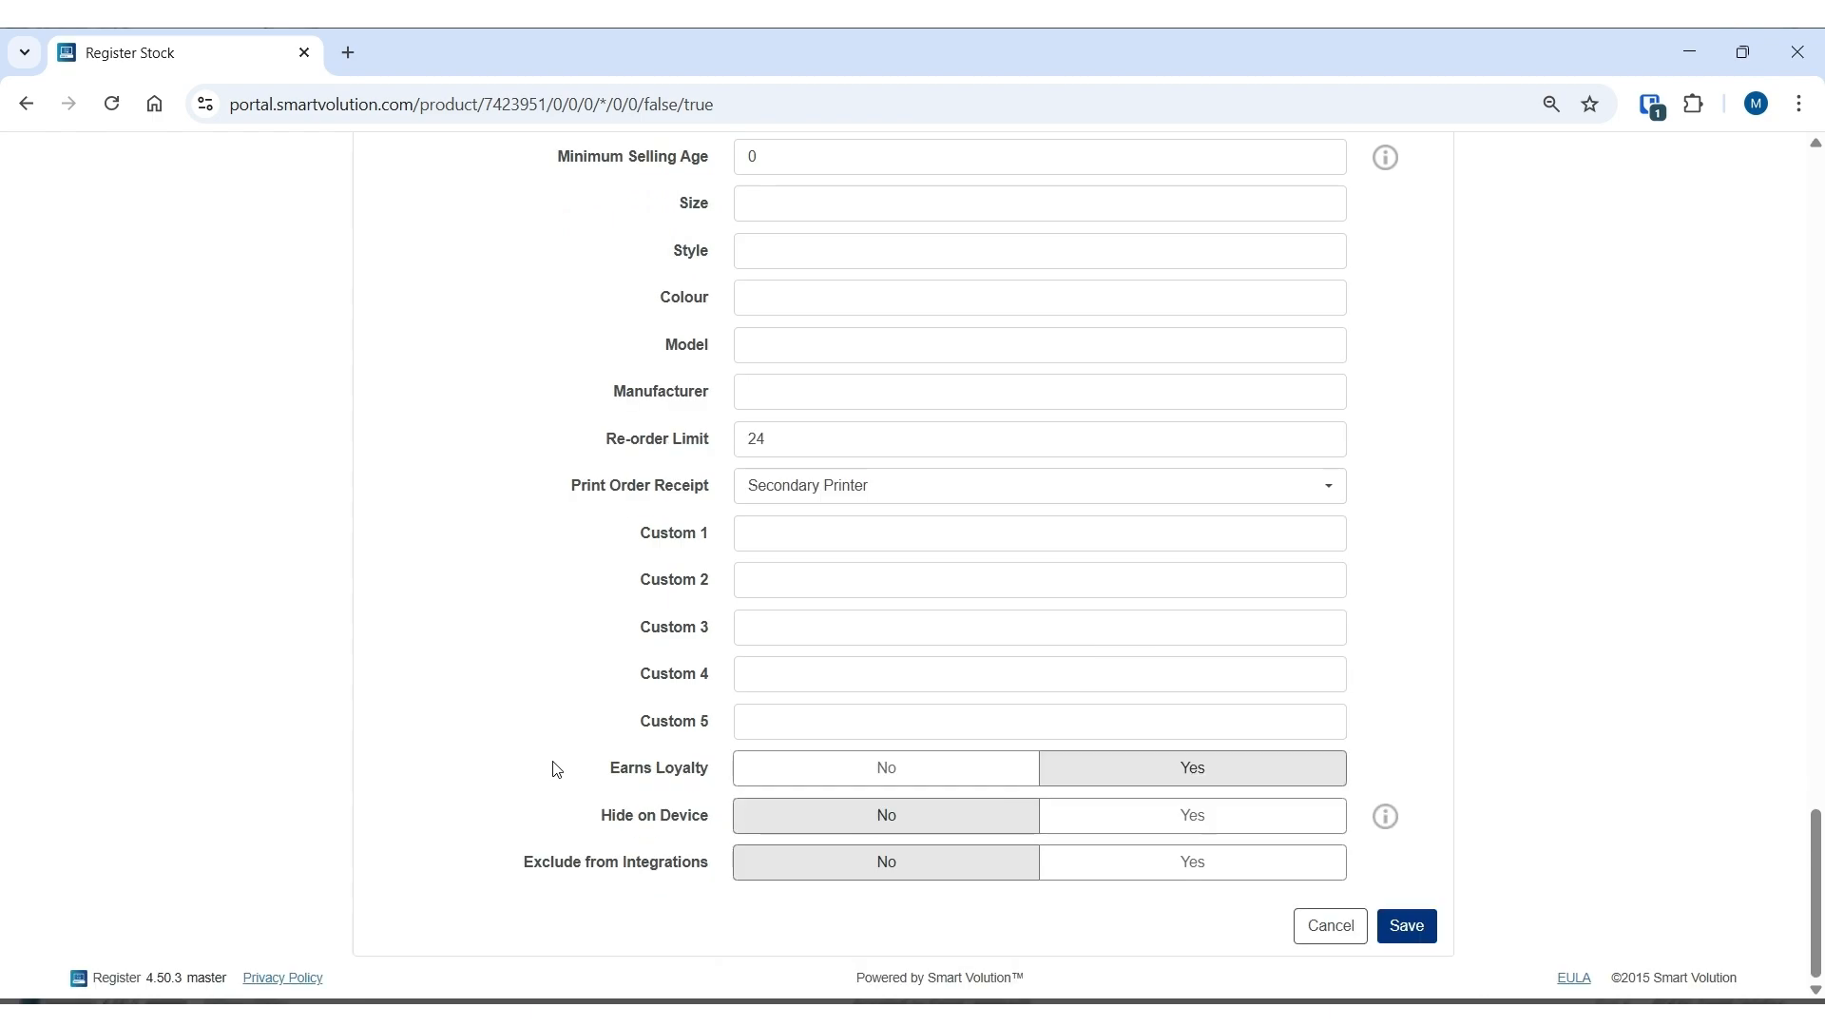
pyautogui.doubleClick(761, 438)
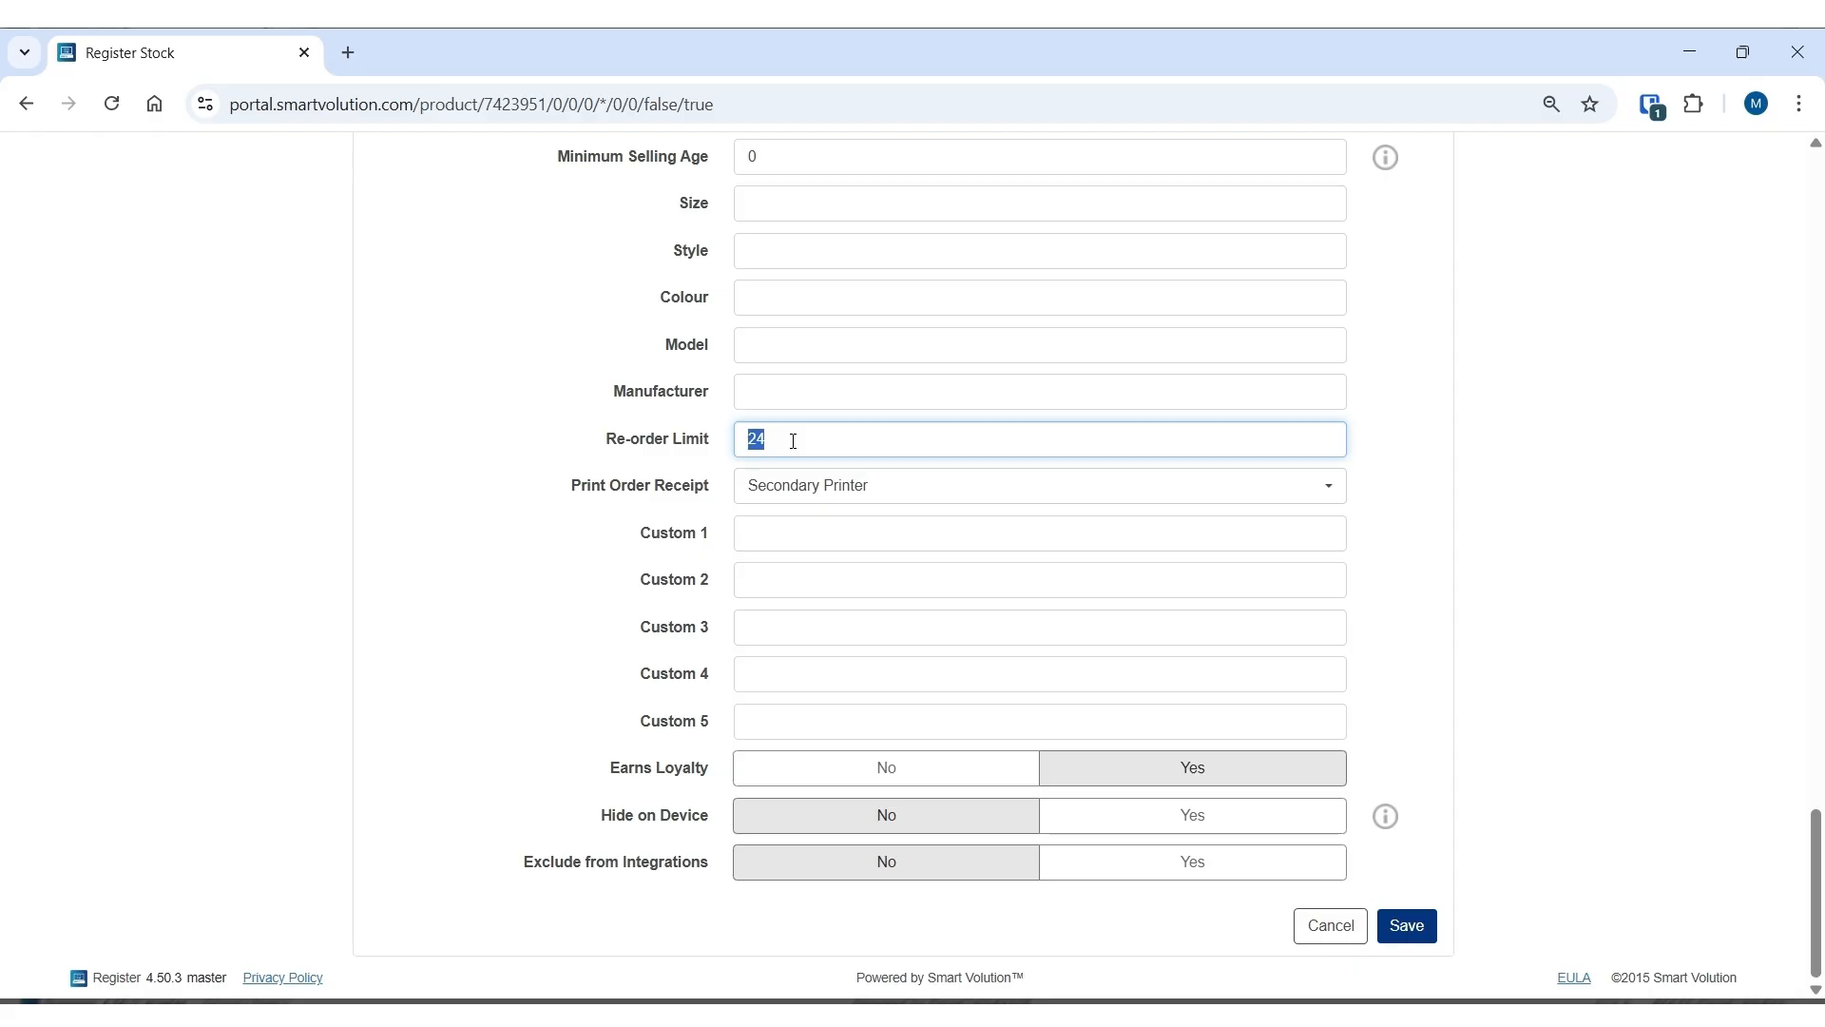
pyautogui.click(1311, 932)
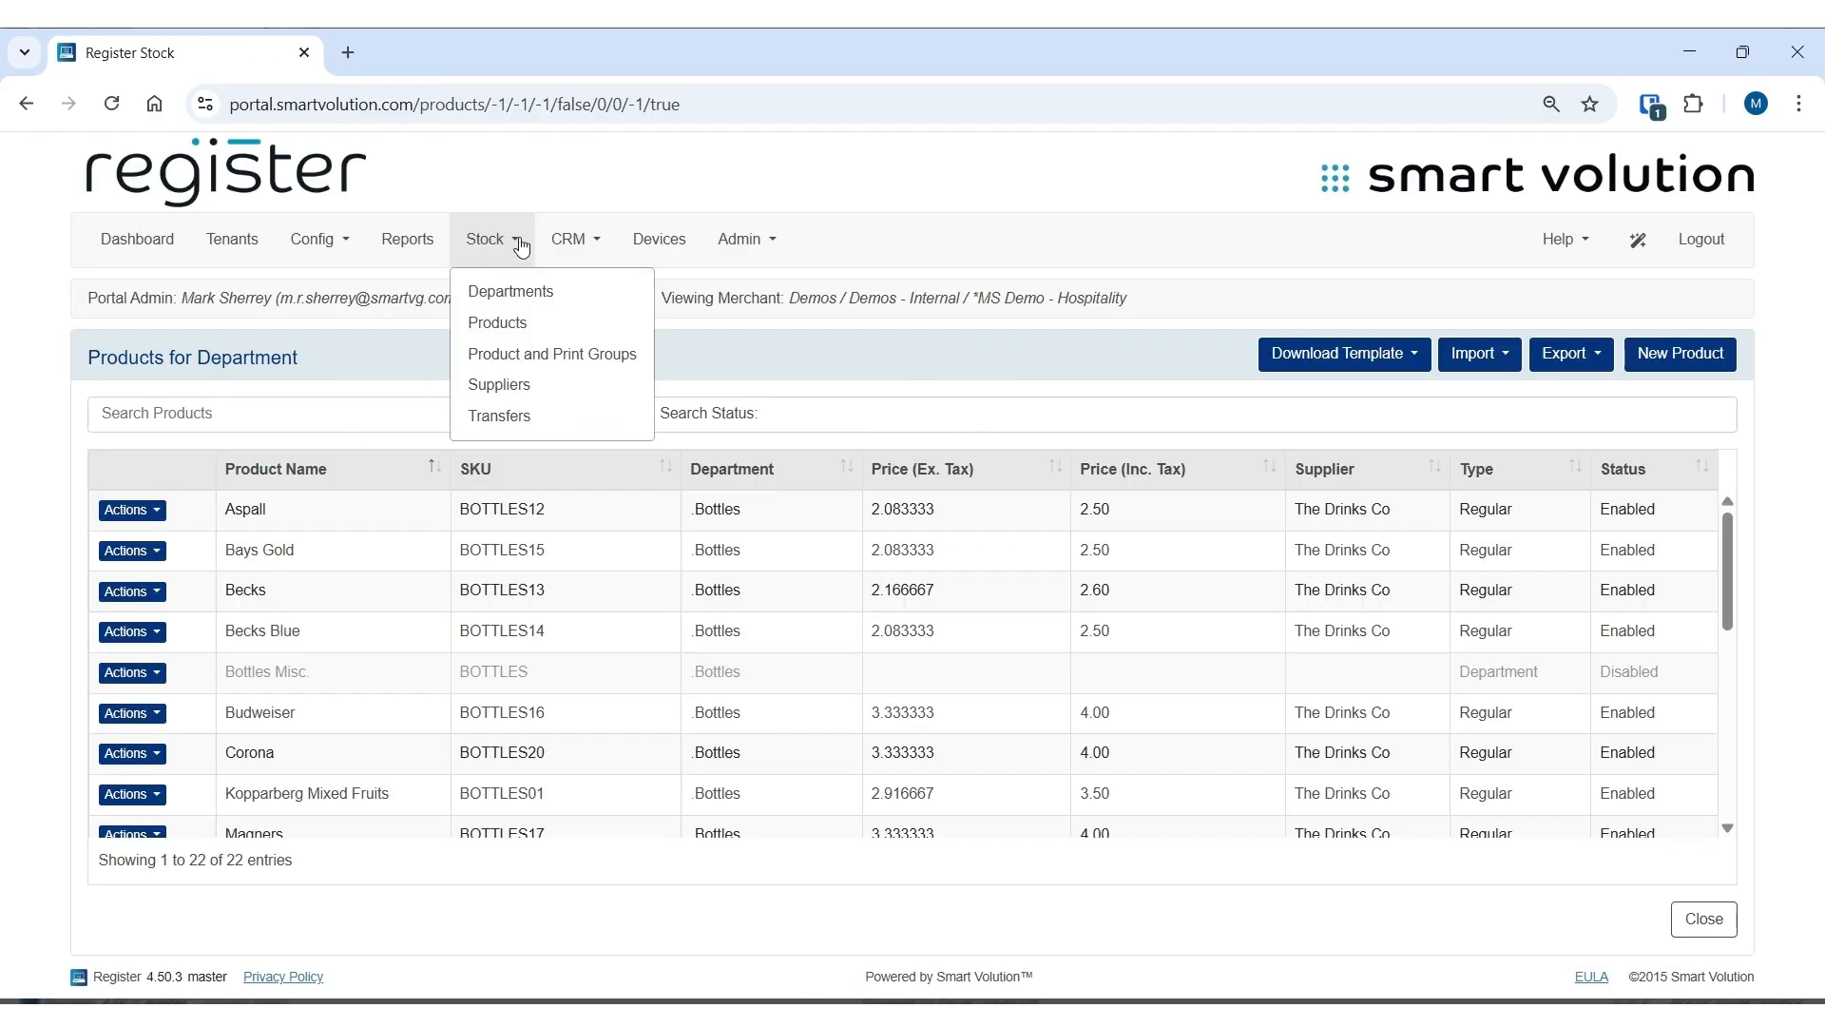
# Open the MS Desktop emulator record from the Devices page, review its settings and assigned printers, and leave it without saving.
pyautogui.moveTo(581, 248)
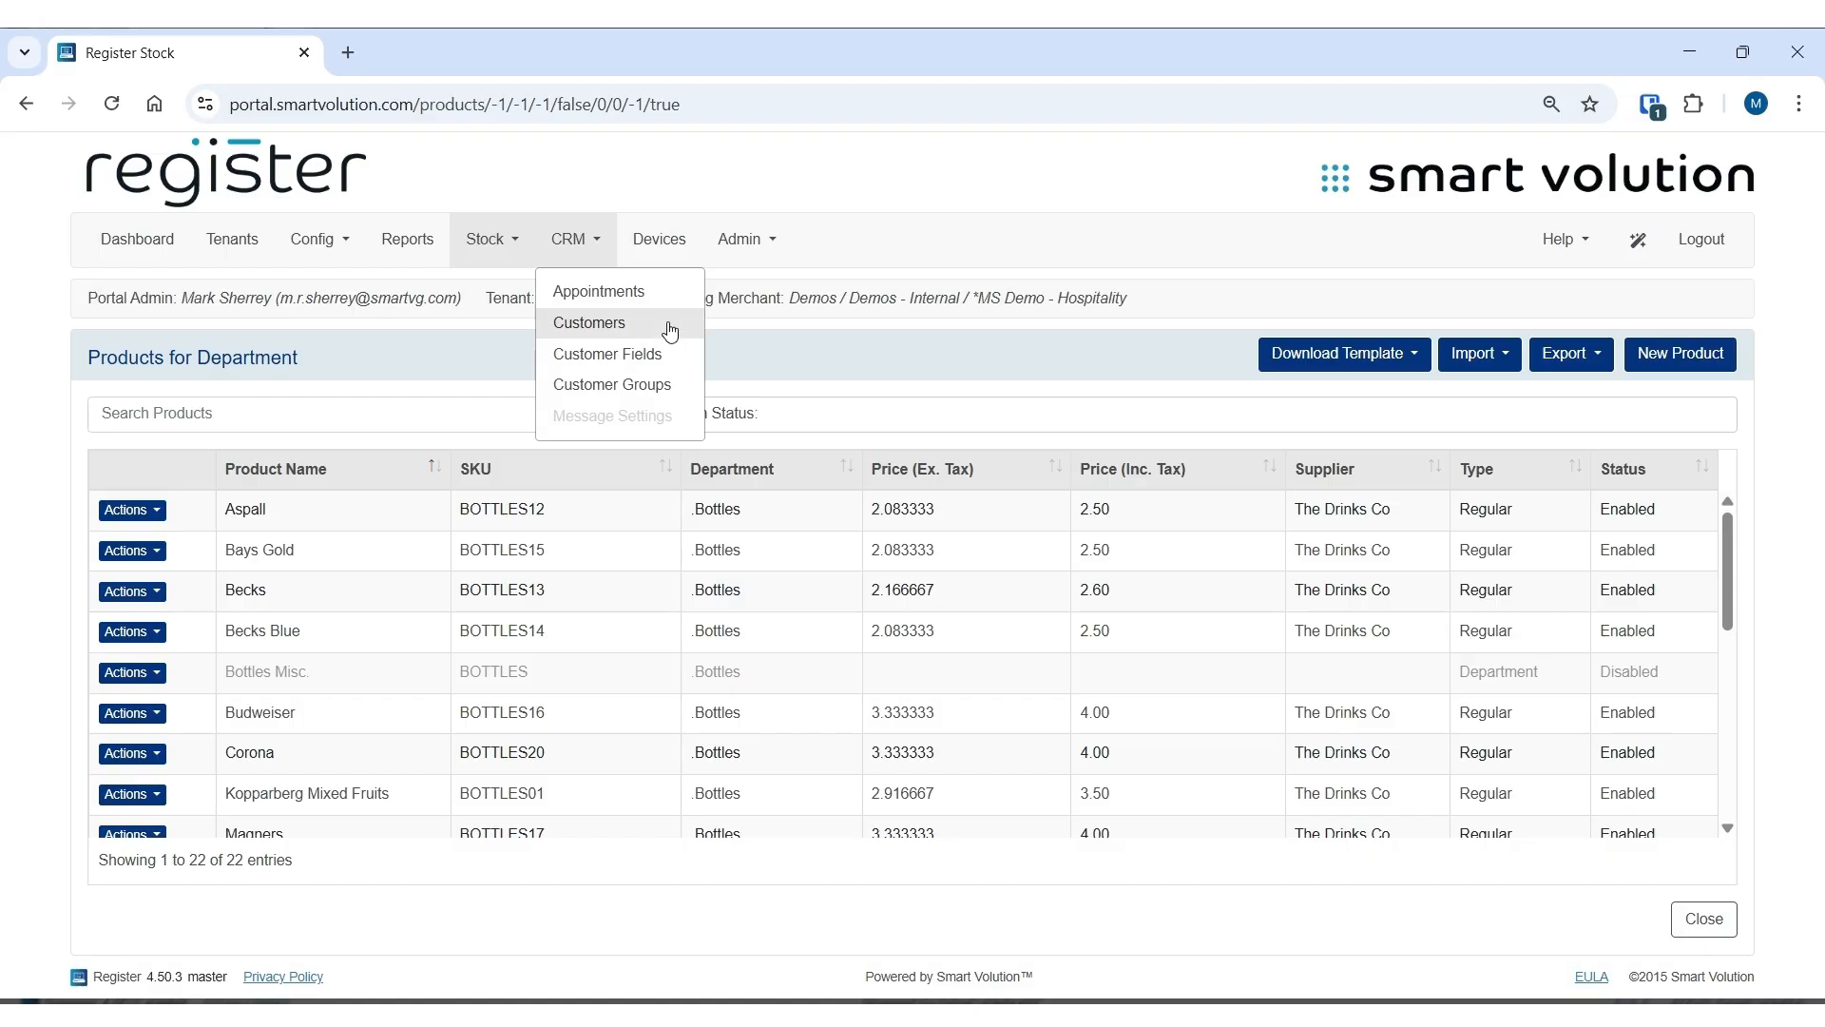
pyautogui.click(660, 246)
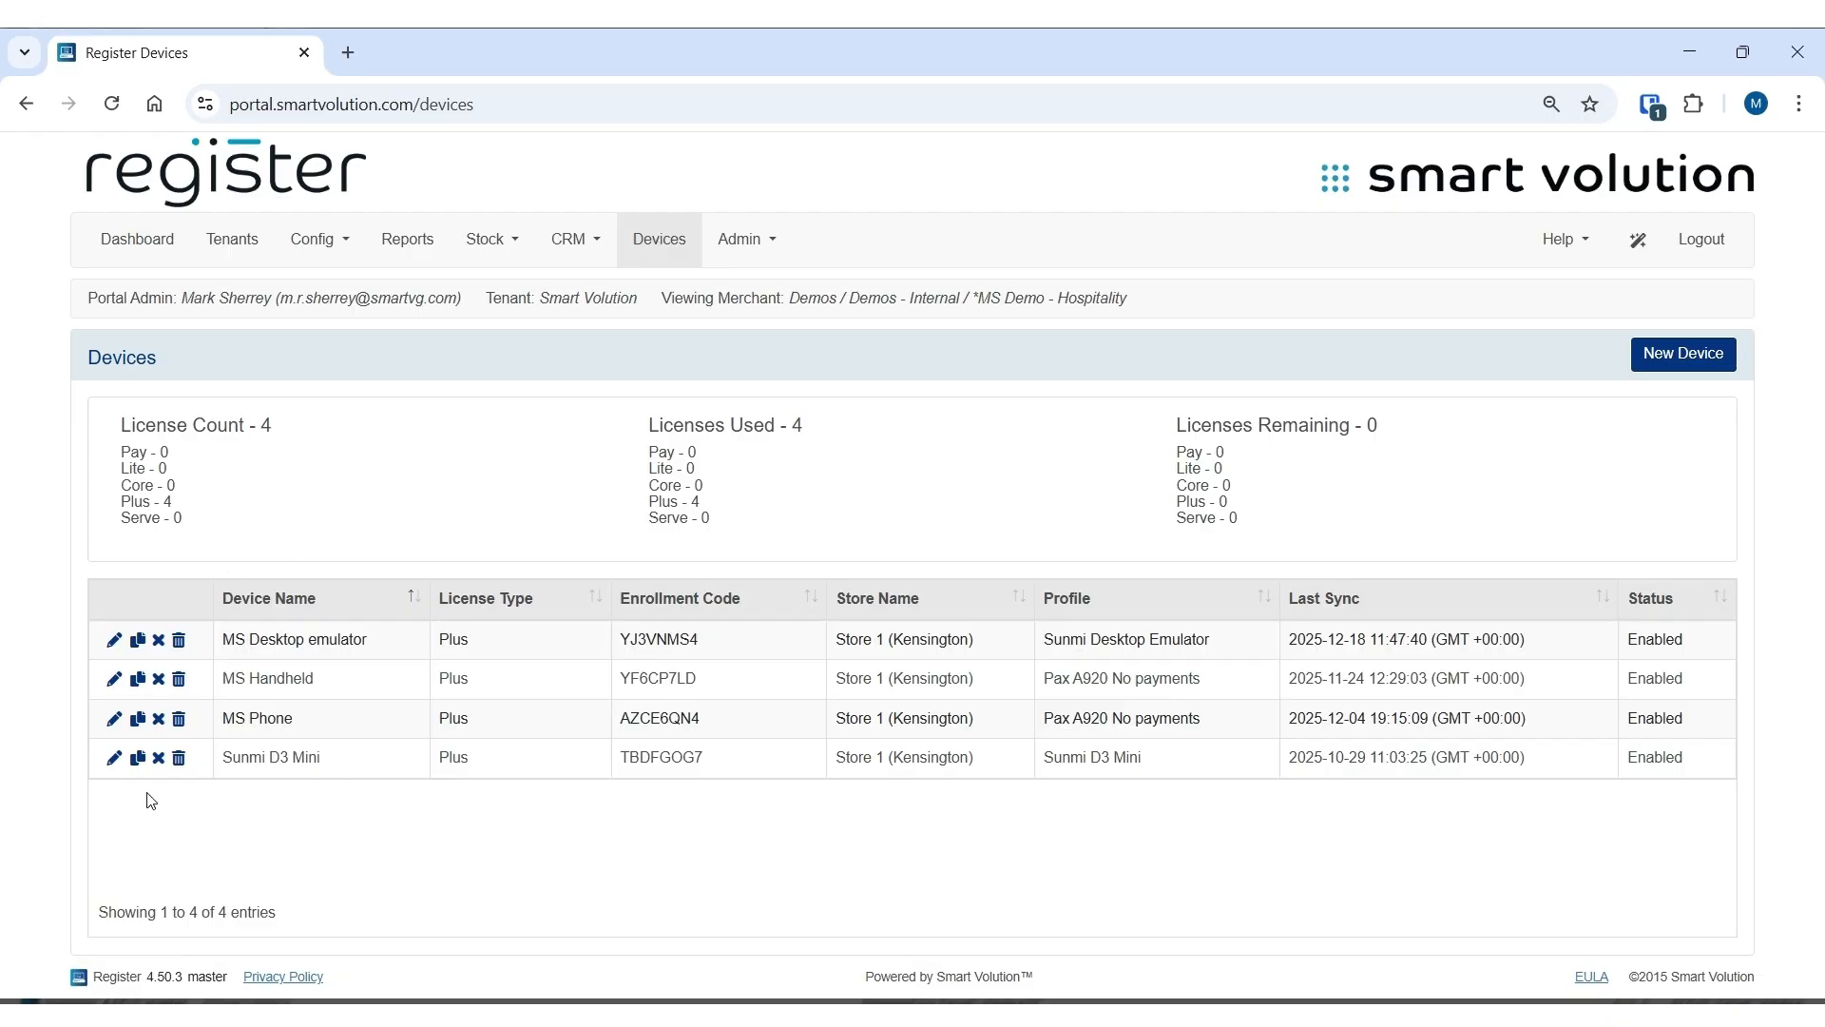
pyautogui.click(113, 640)
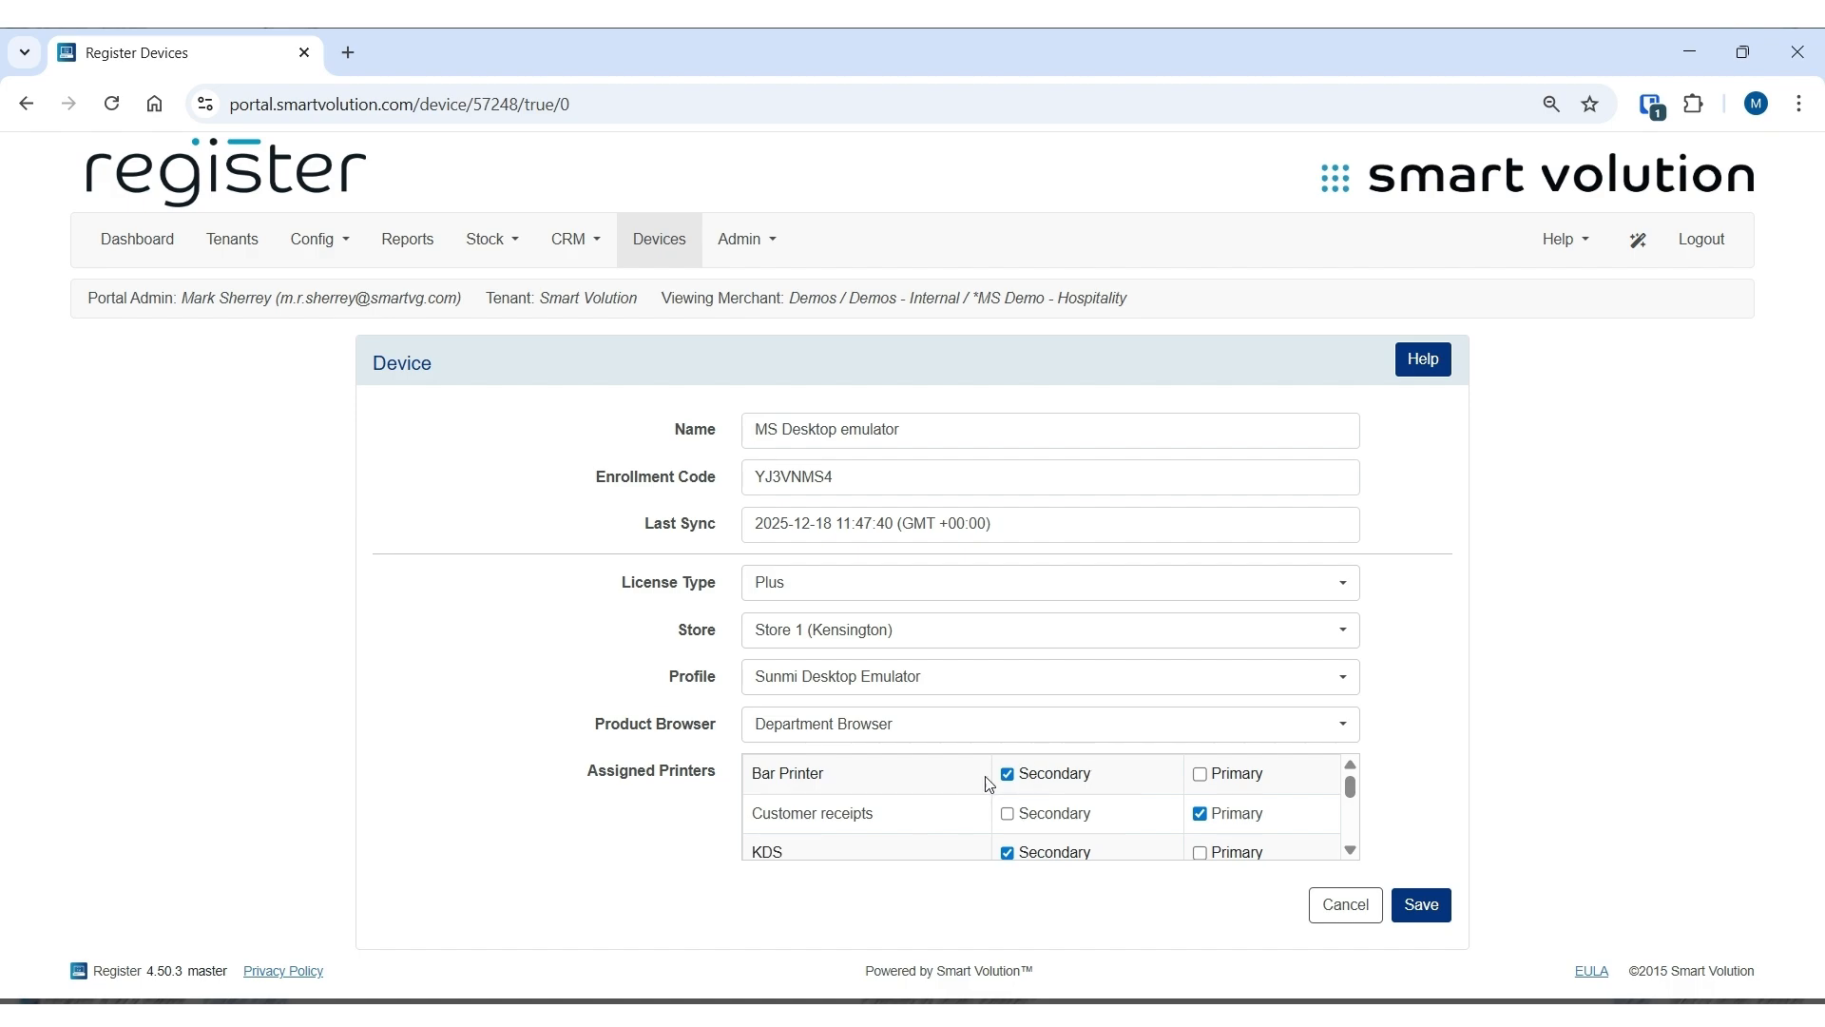
pyautogui.click(1009, 779)
pyautogui.click(1008, 775)
pyautogui.click(1342, 905)
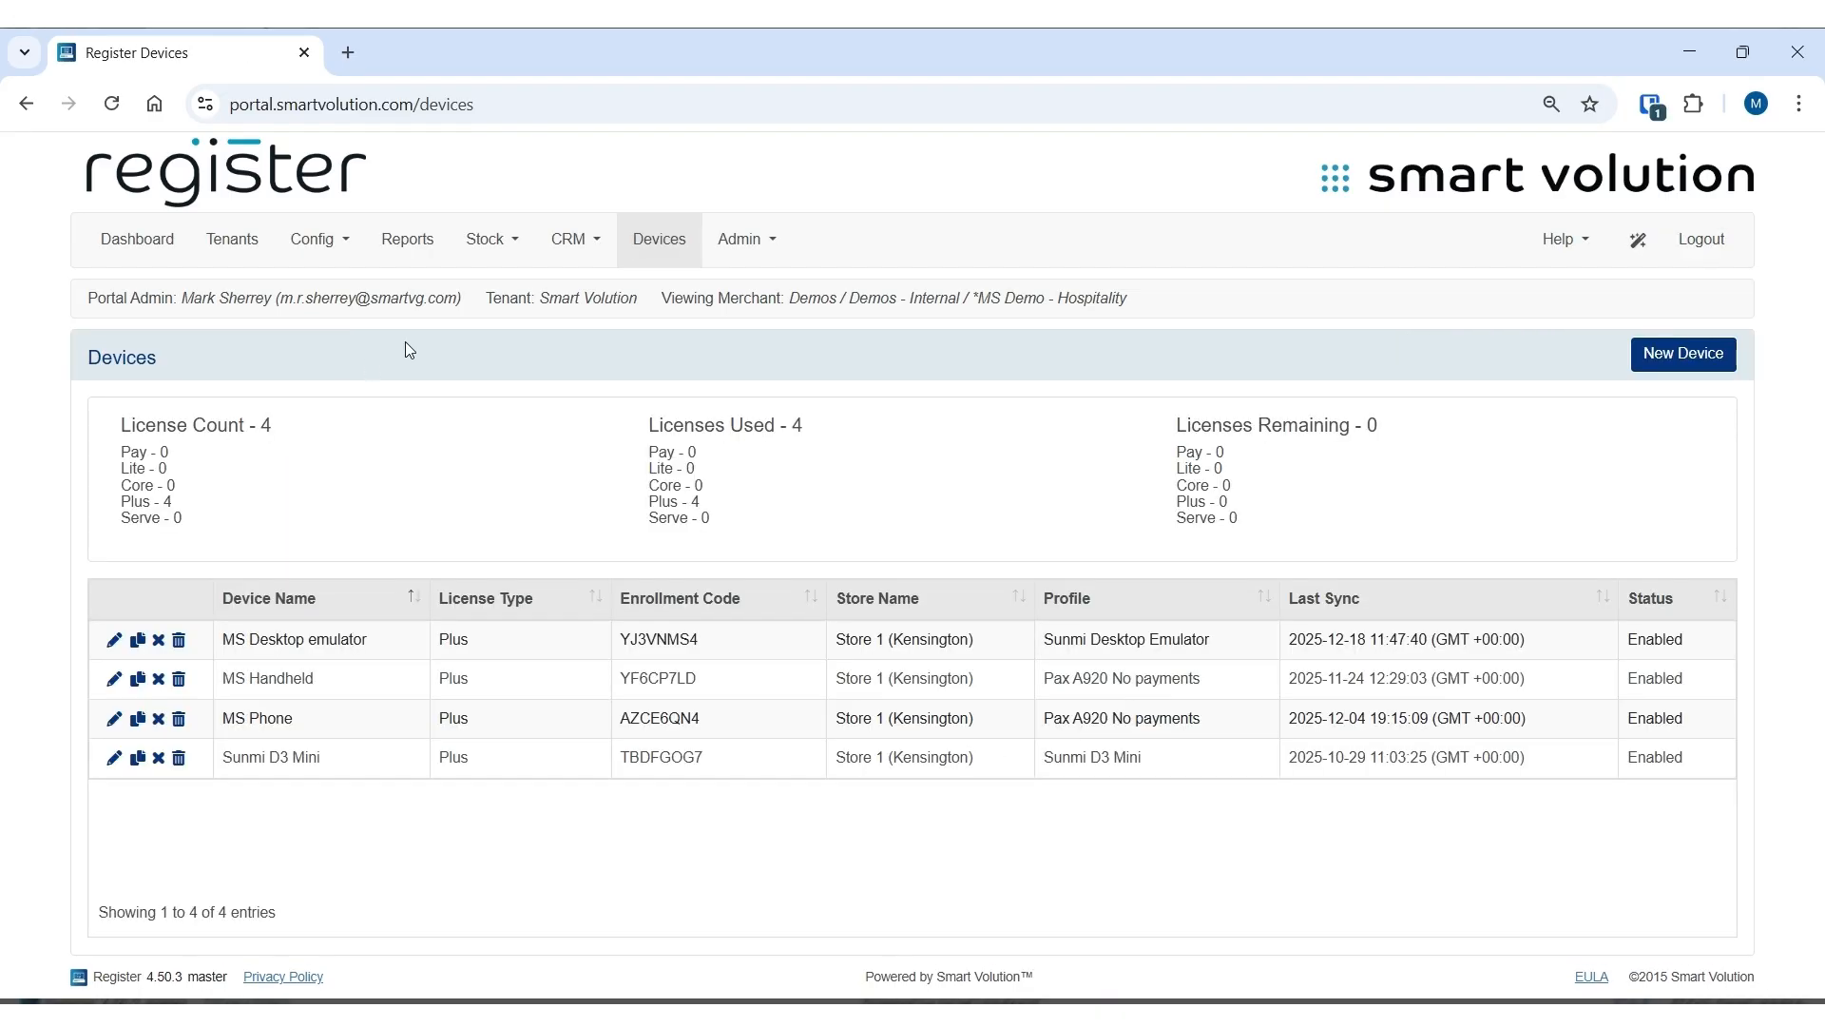
# View the options offered under Admin and Help.
pyautogui.click(744, 242)
pyautogui.moveTo(1562, 252)
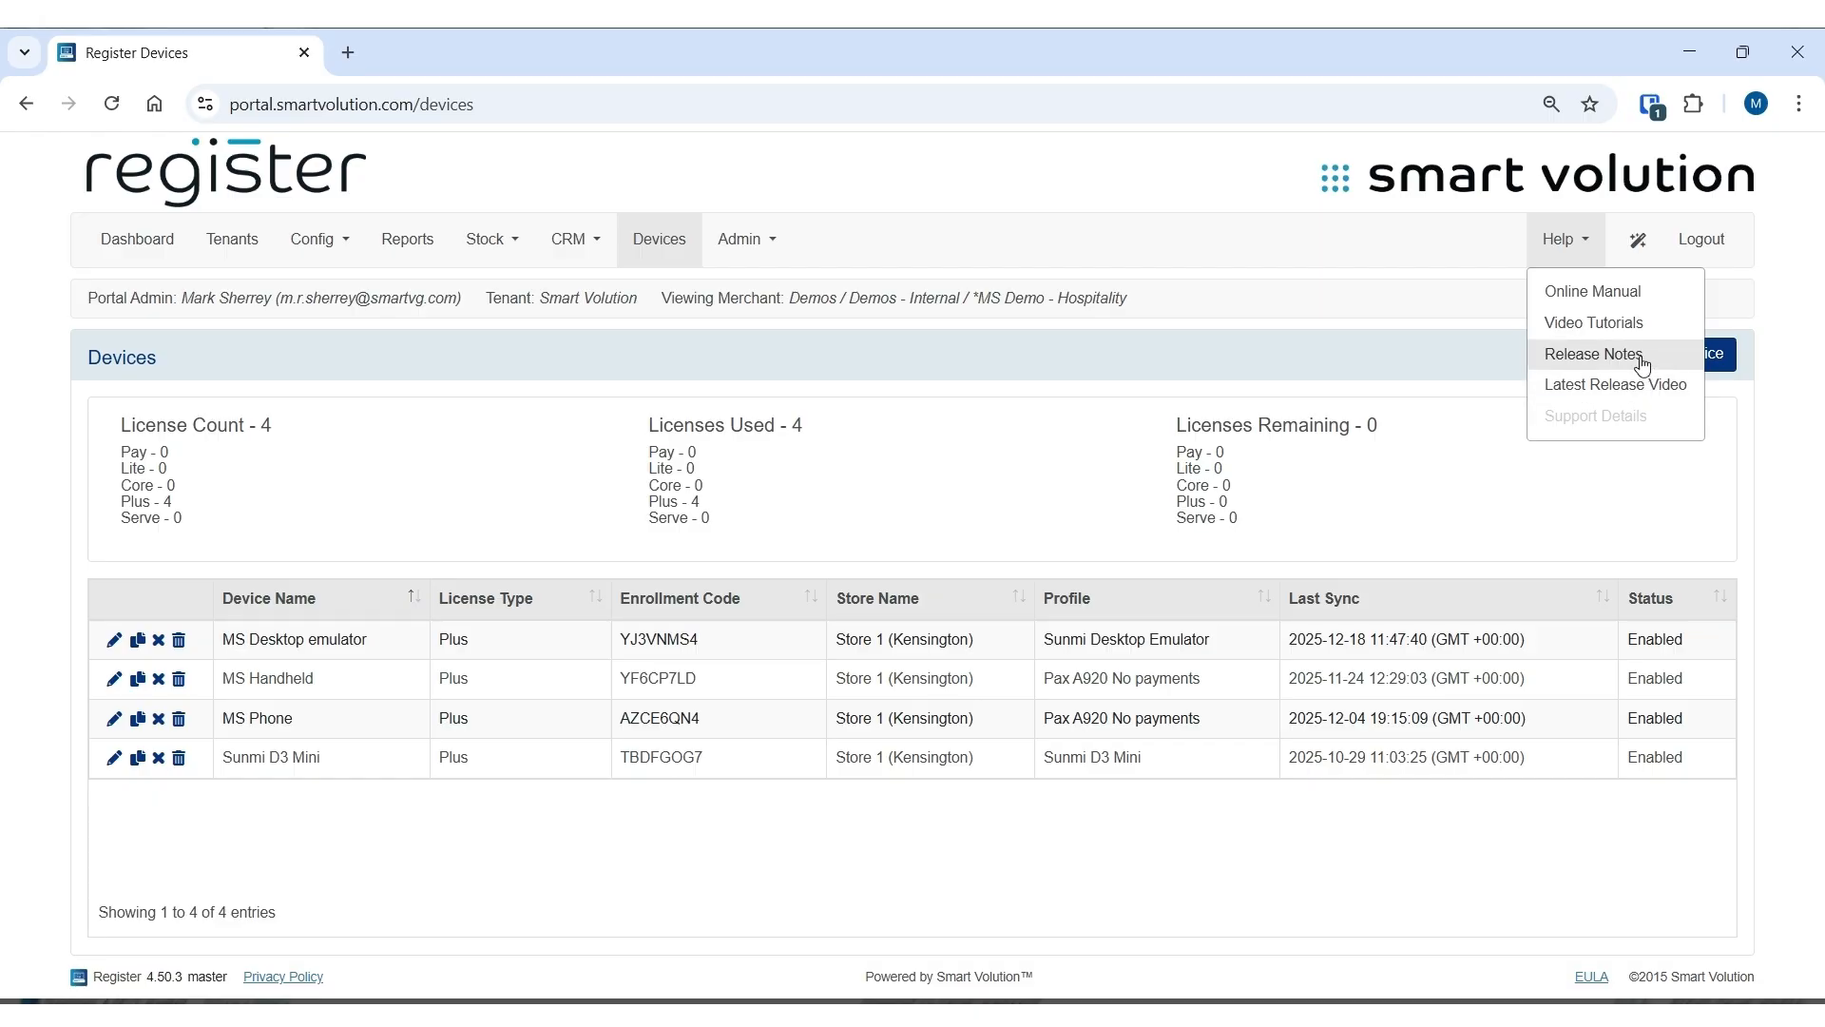
# Use the Portal Assistant to view the new staff member form and the list of existing staff.
pyautogui.click(1636, 240)
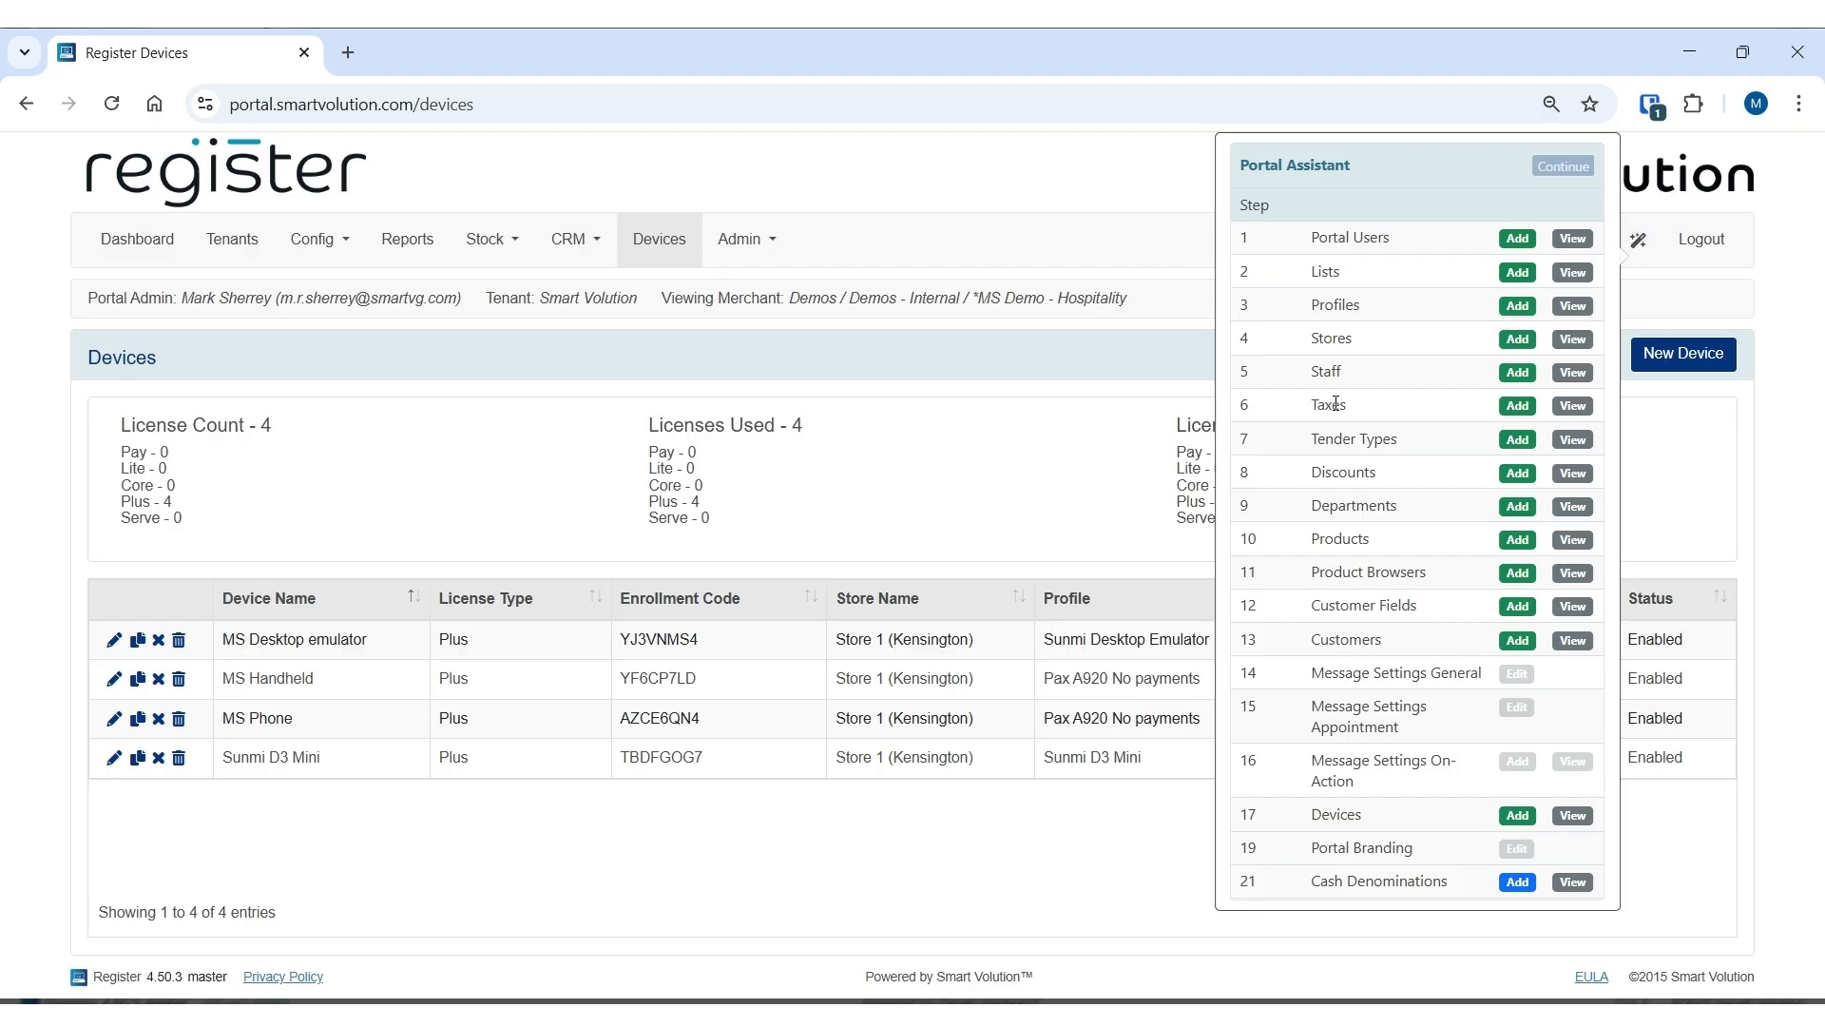
pyautogui.click(1519, 373)
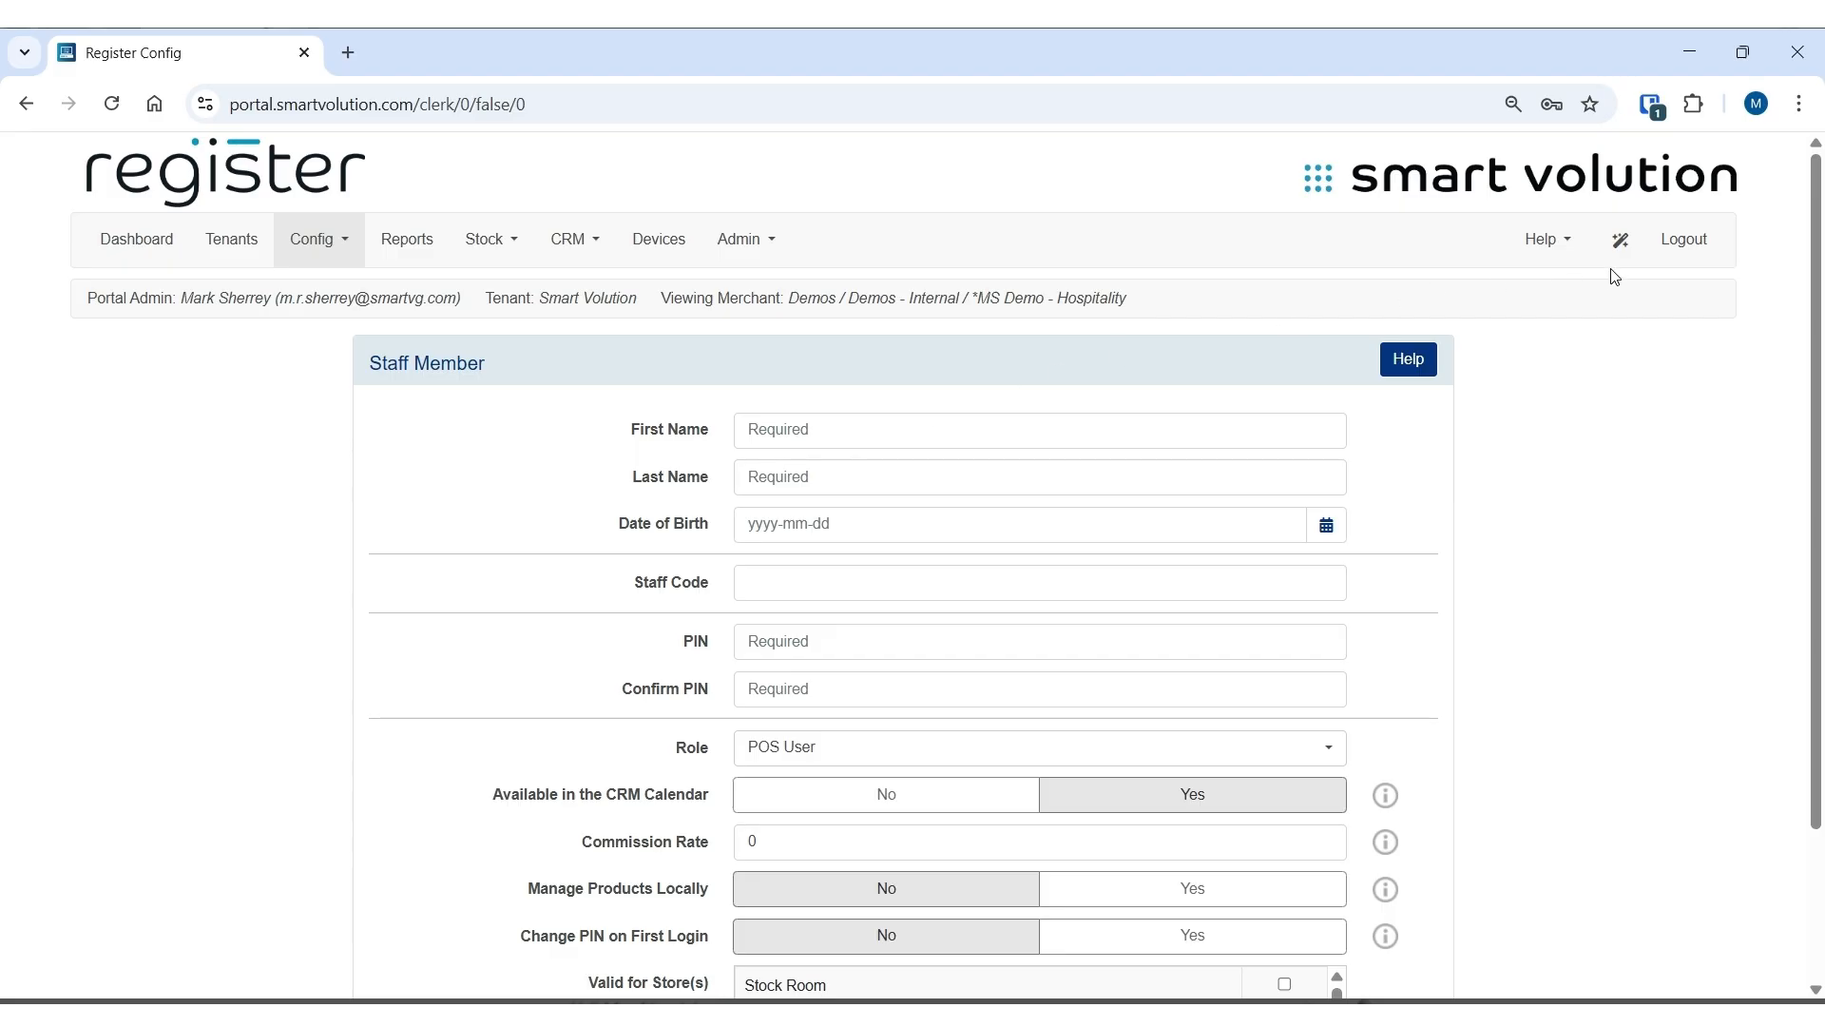
pyautogui.click(1620, 243)
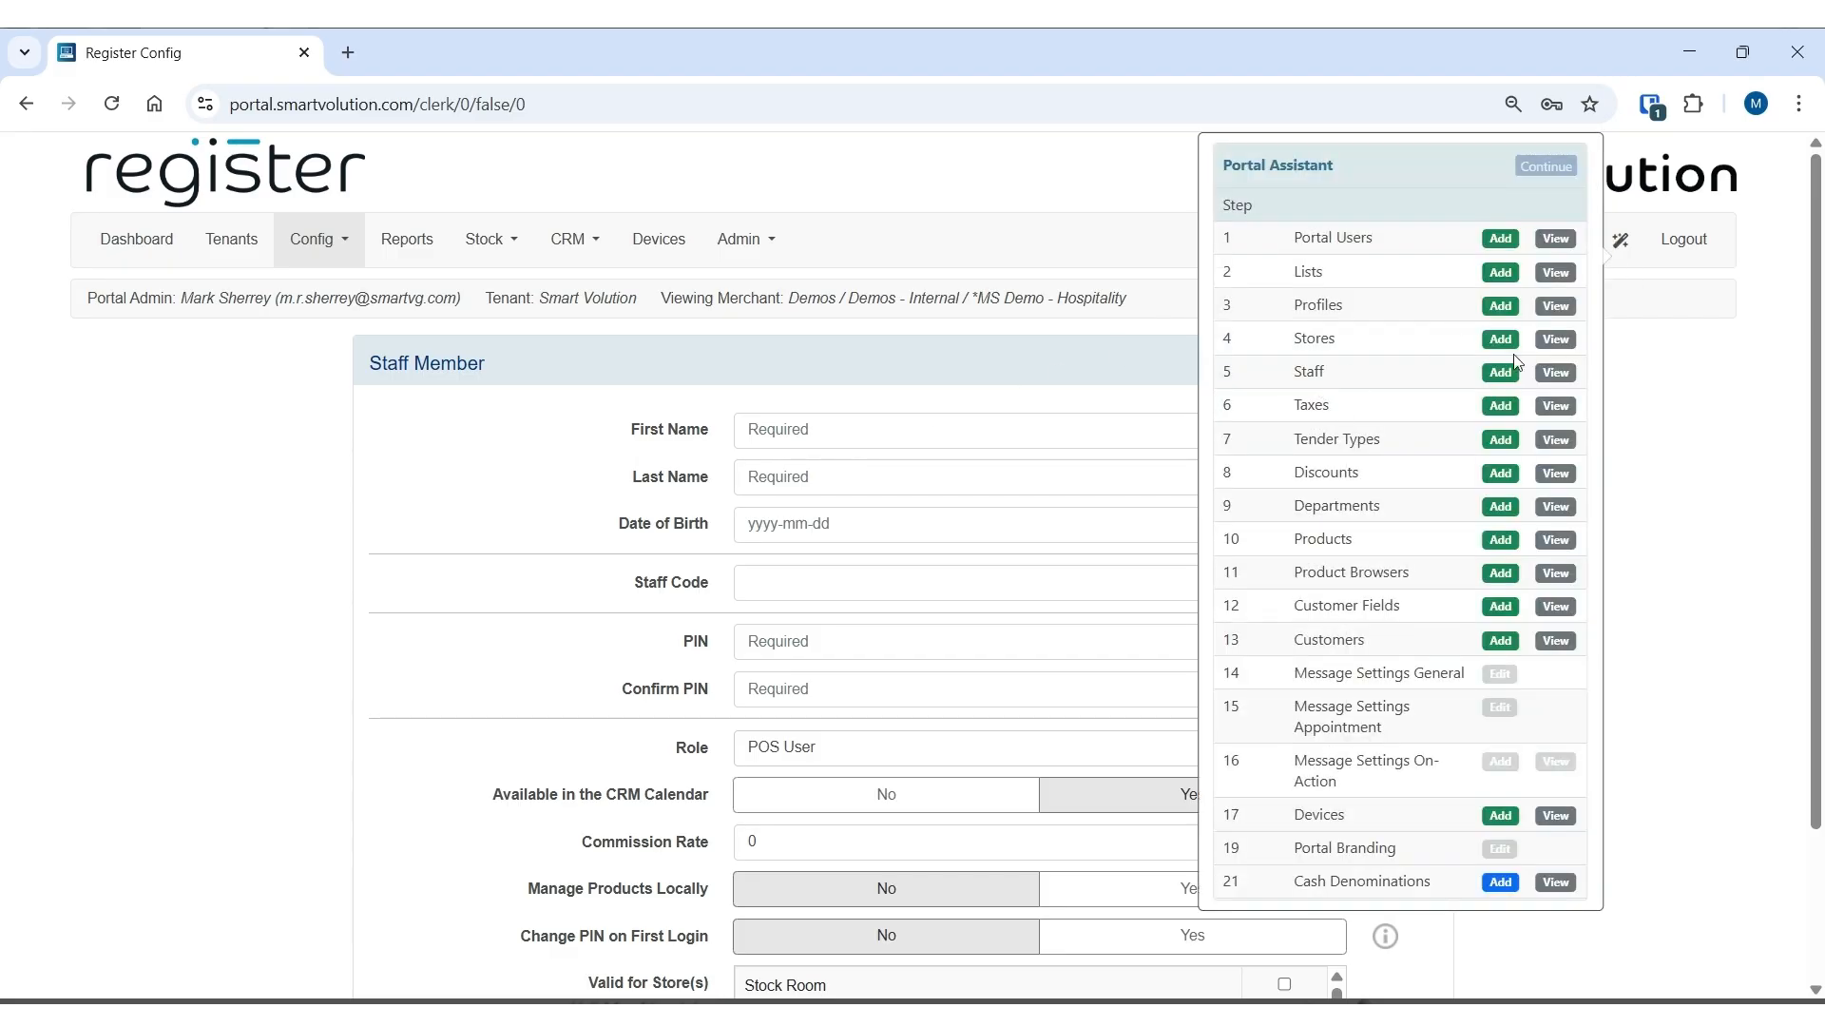
pyautogui.click(1564, 380)
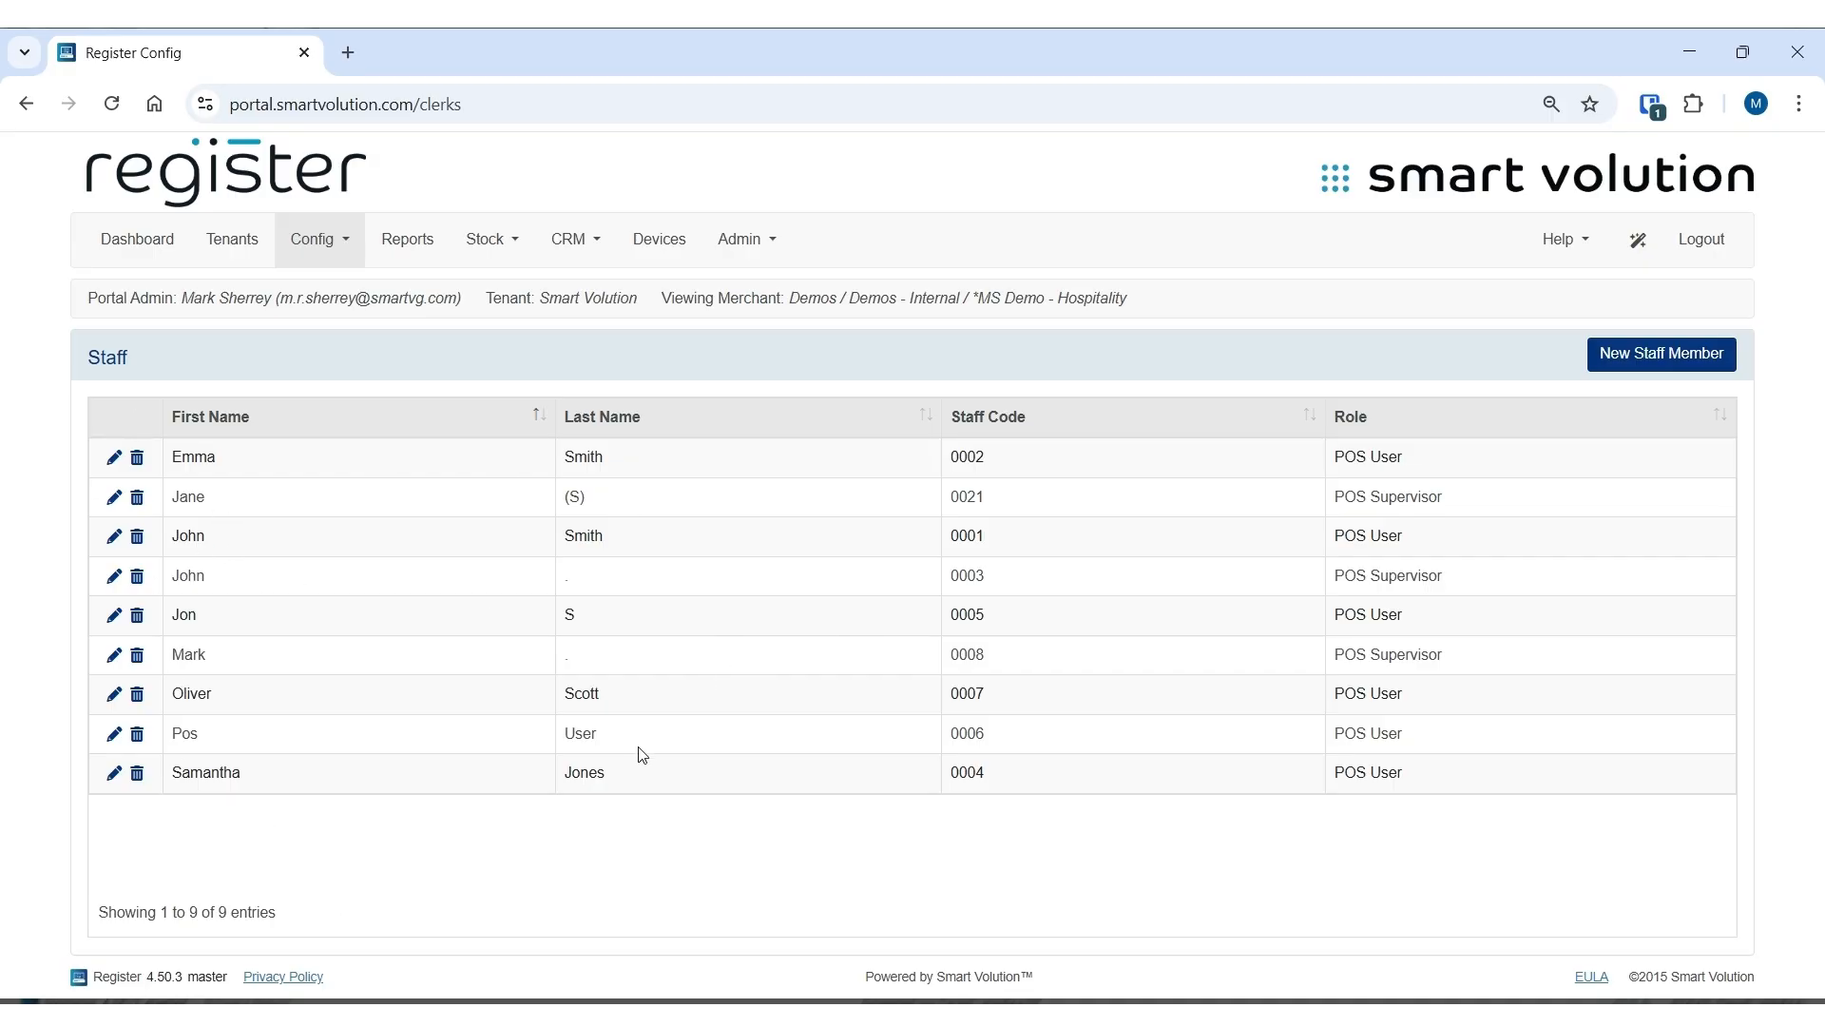
pyautogui.click(1643, 267)
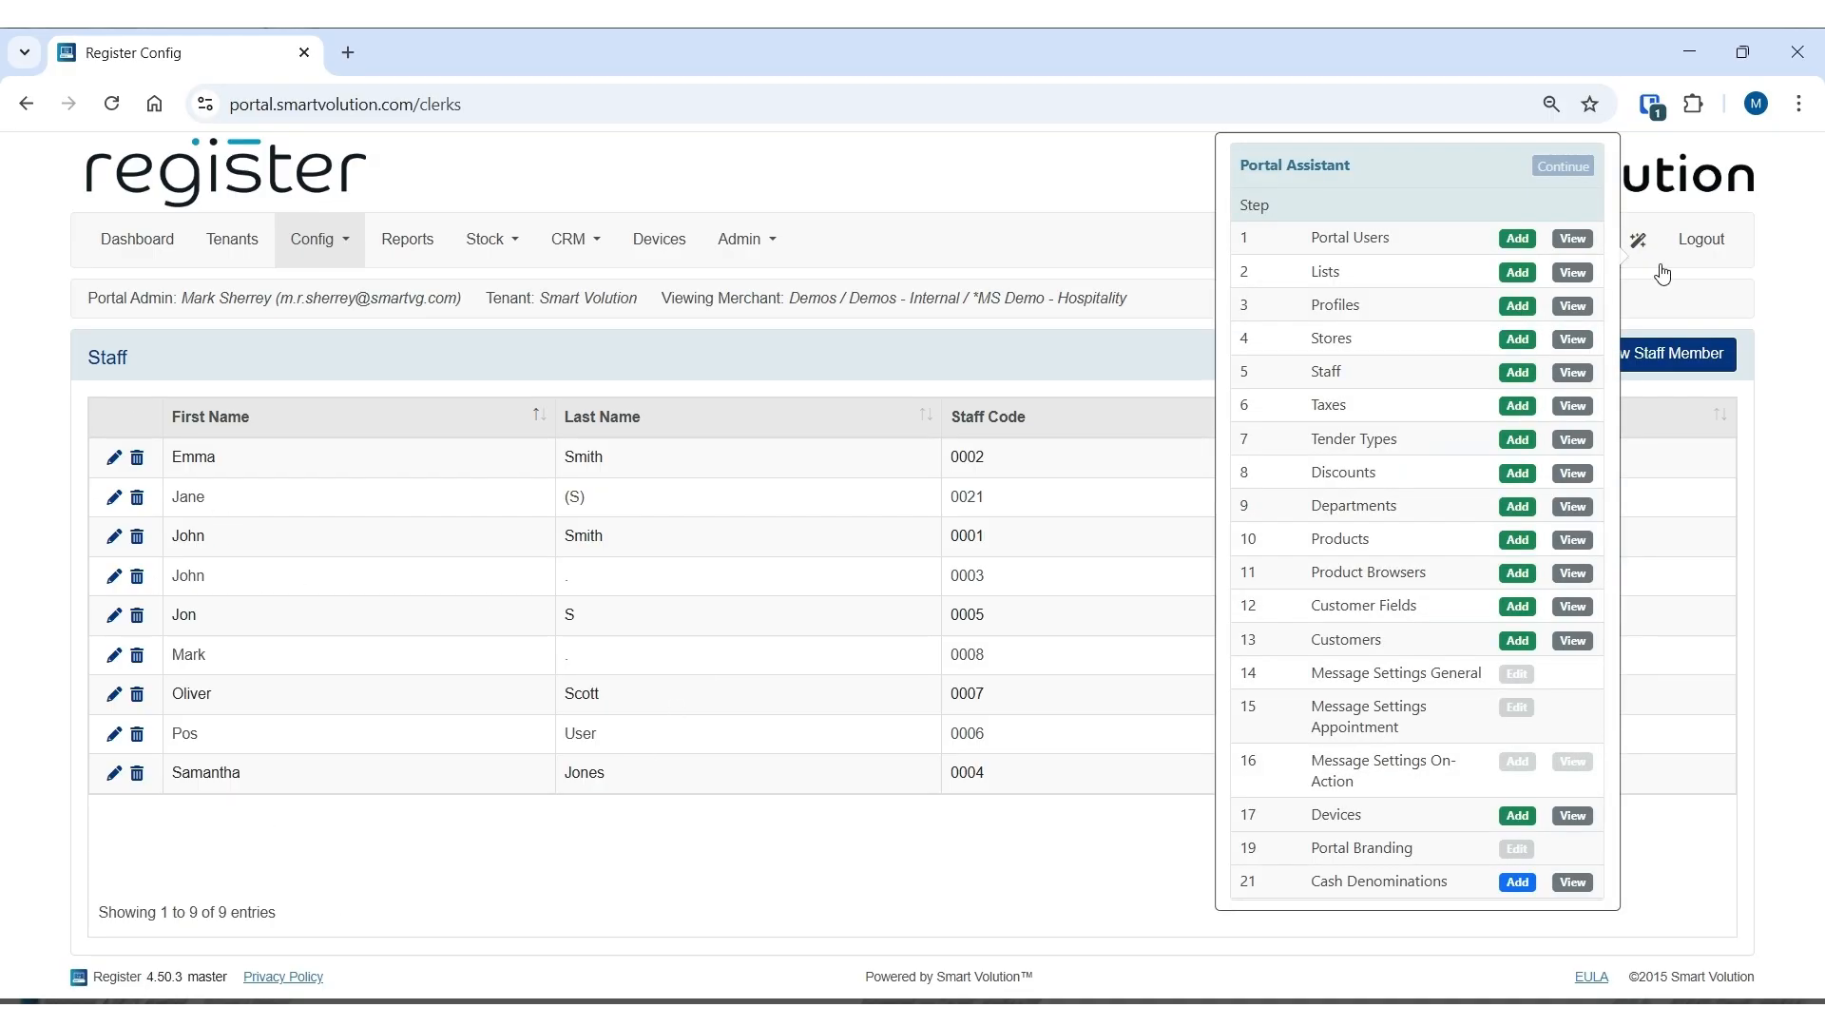
pyautogui.click(1031, 263)
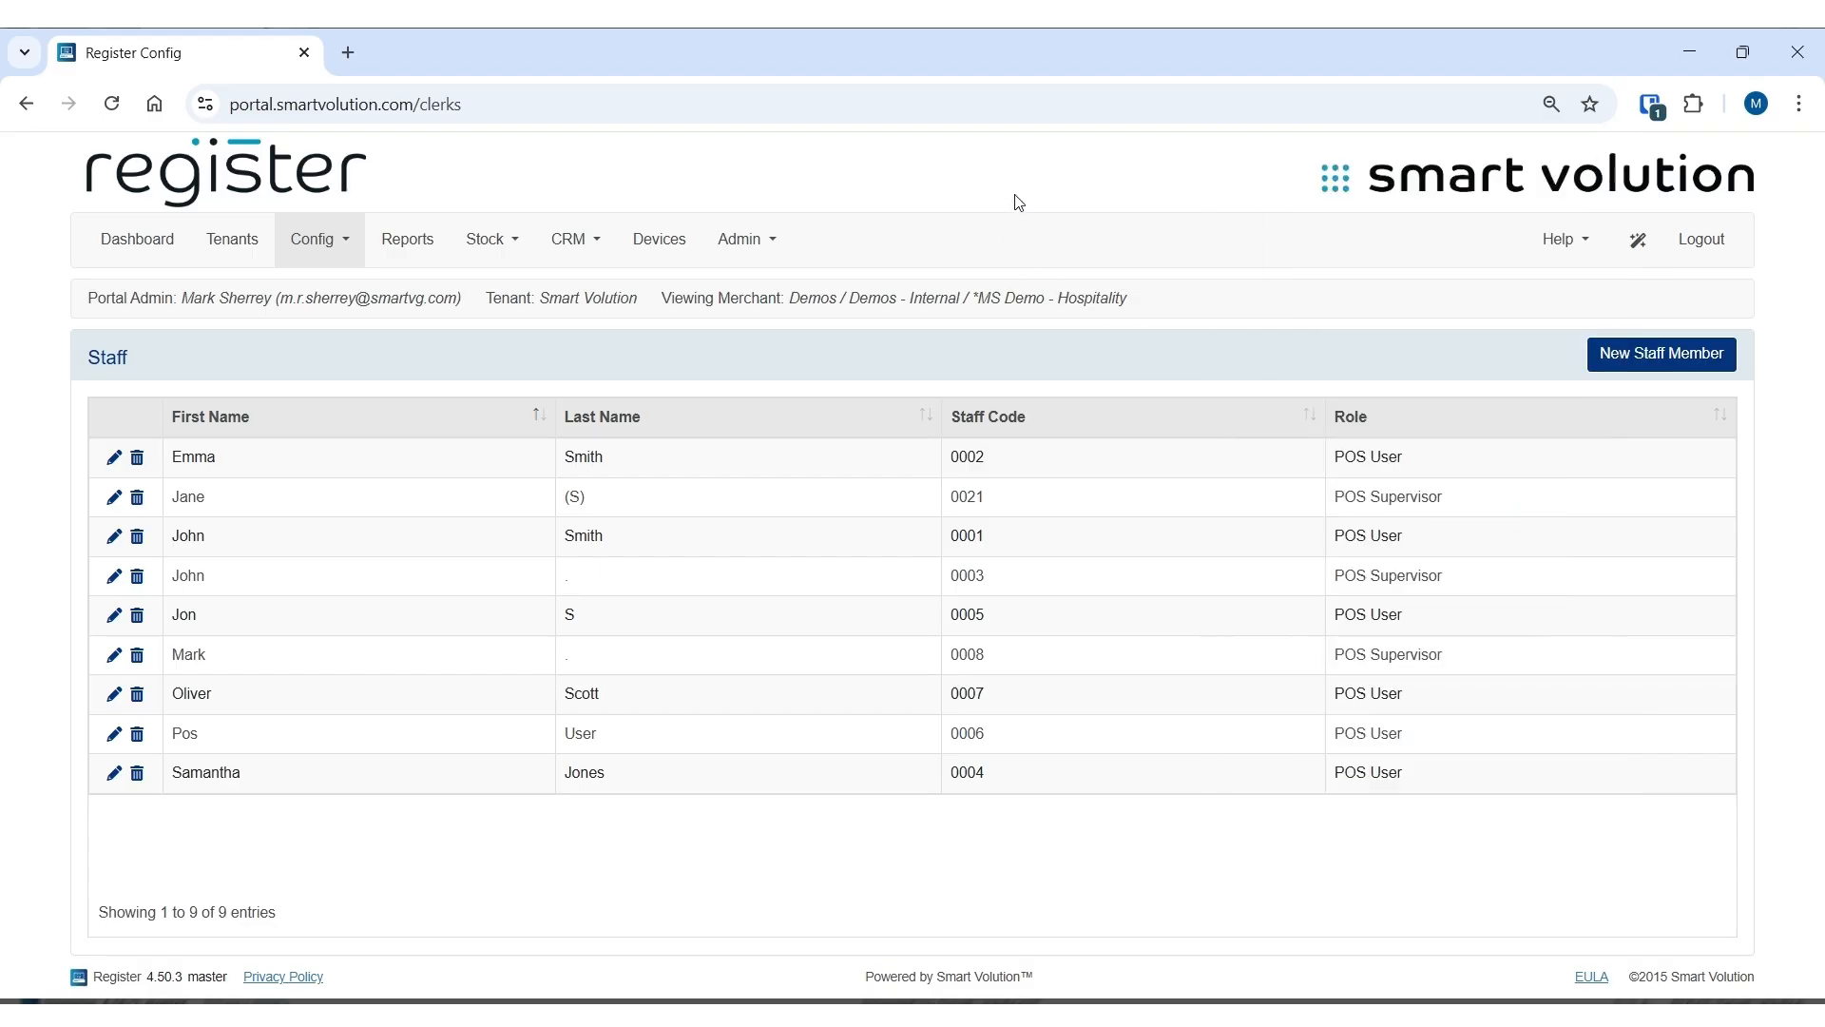